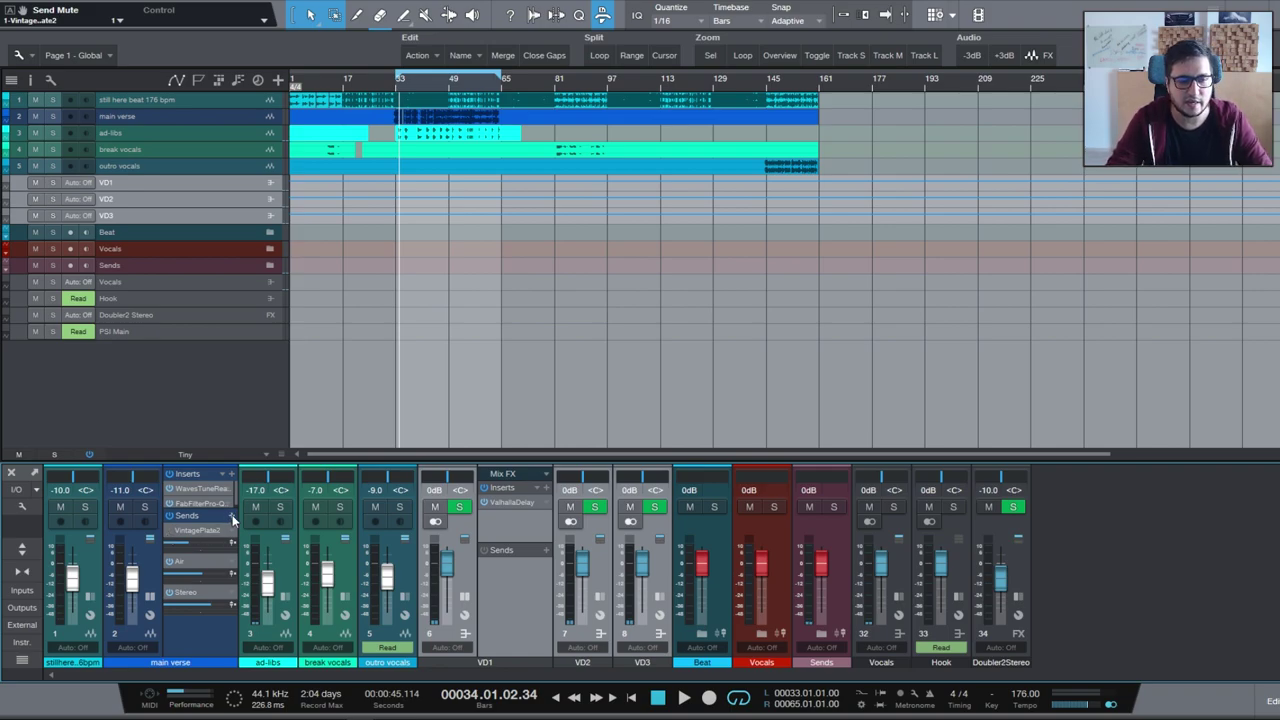
# Expand the VD2 and VD3 bus channels in the mixer and select only the VD3 channel.
pyautogui.click(600, 597)
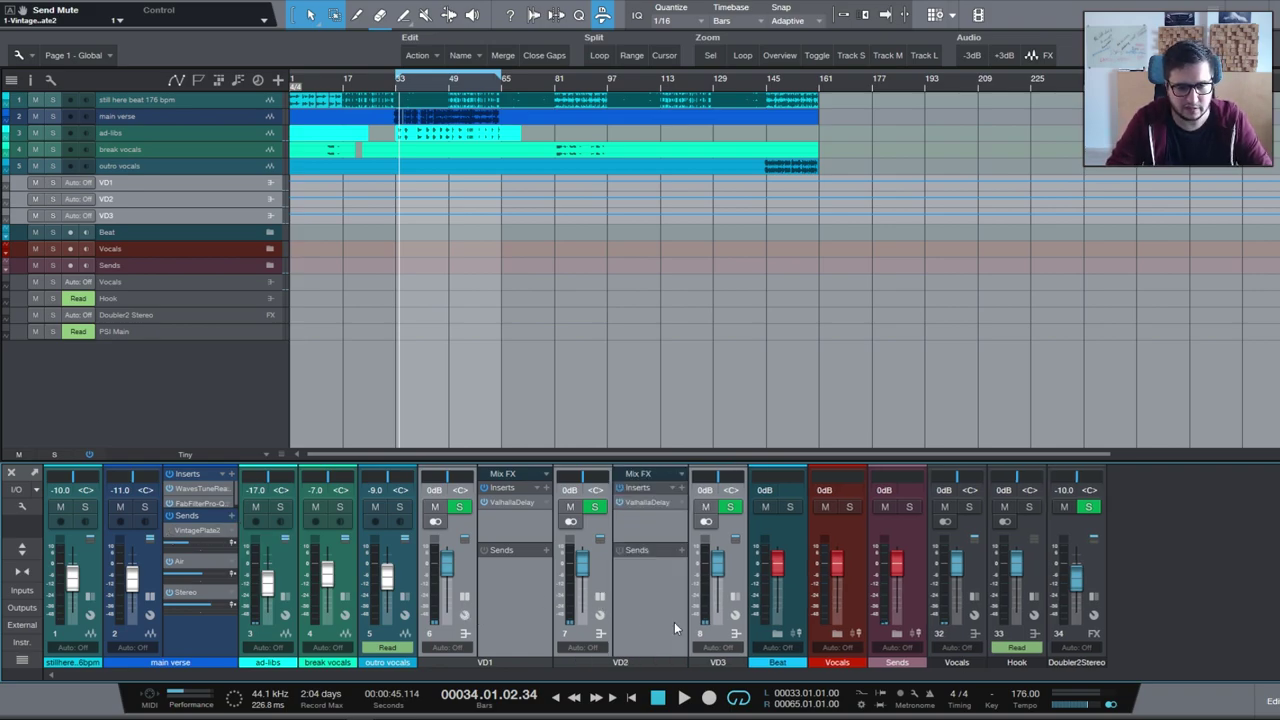
pyautogui.click(736, 598)
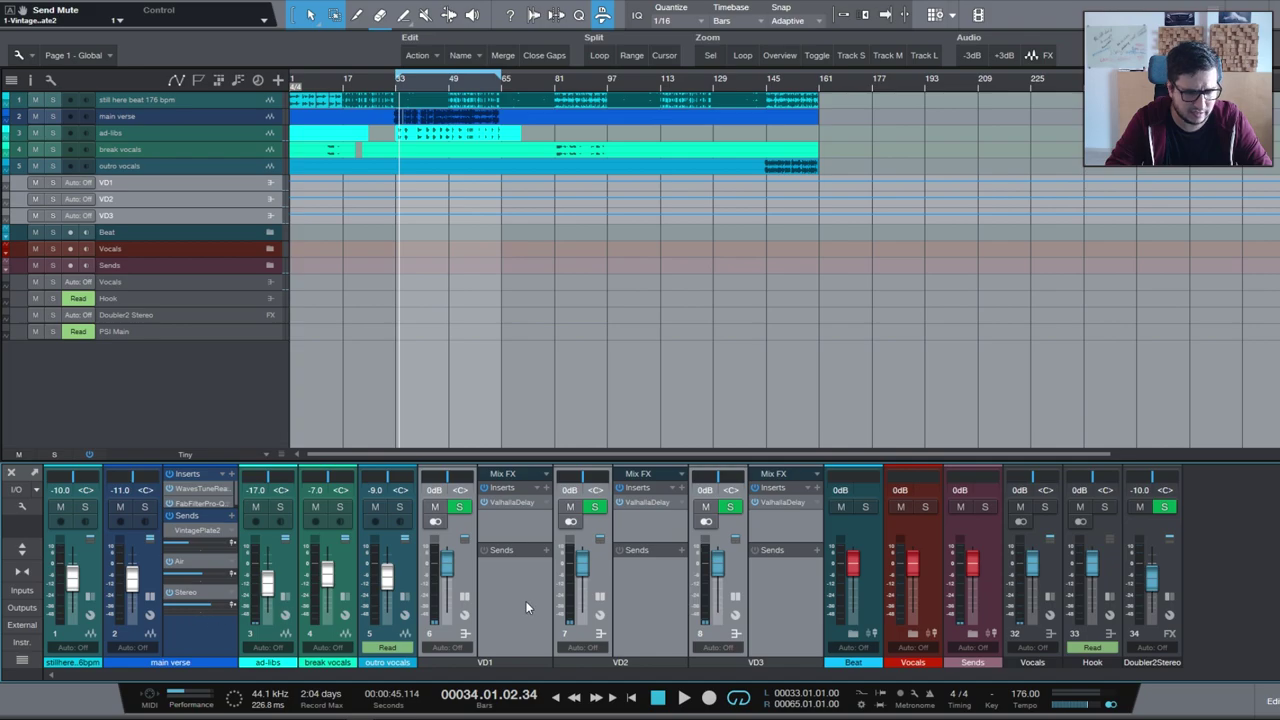
pyautogui.click(644, 620)
pyautogui.click(760, 600)
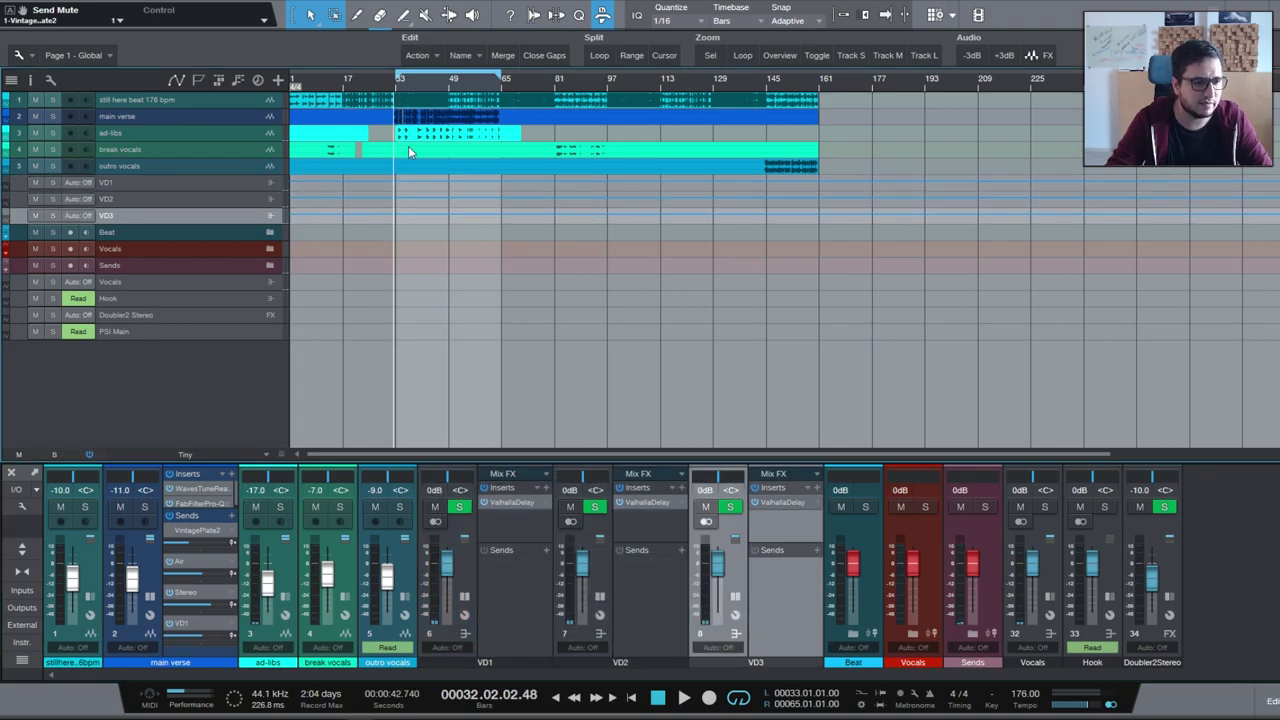
# Open the VD1 bus's ValhallaDelay in a slightly enlarged window and lock its Mix at 100%.
pyautogui.doubleClick(185, 622)
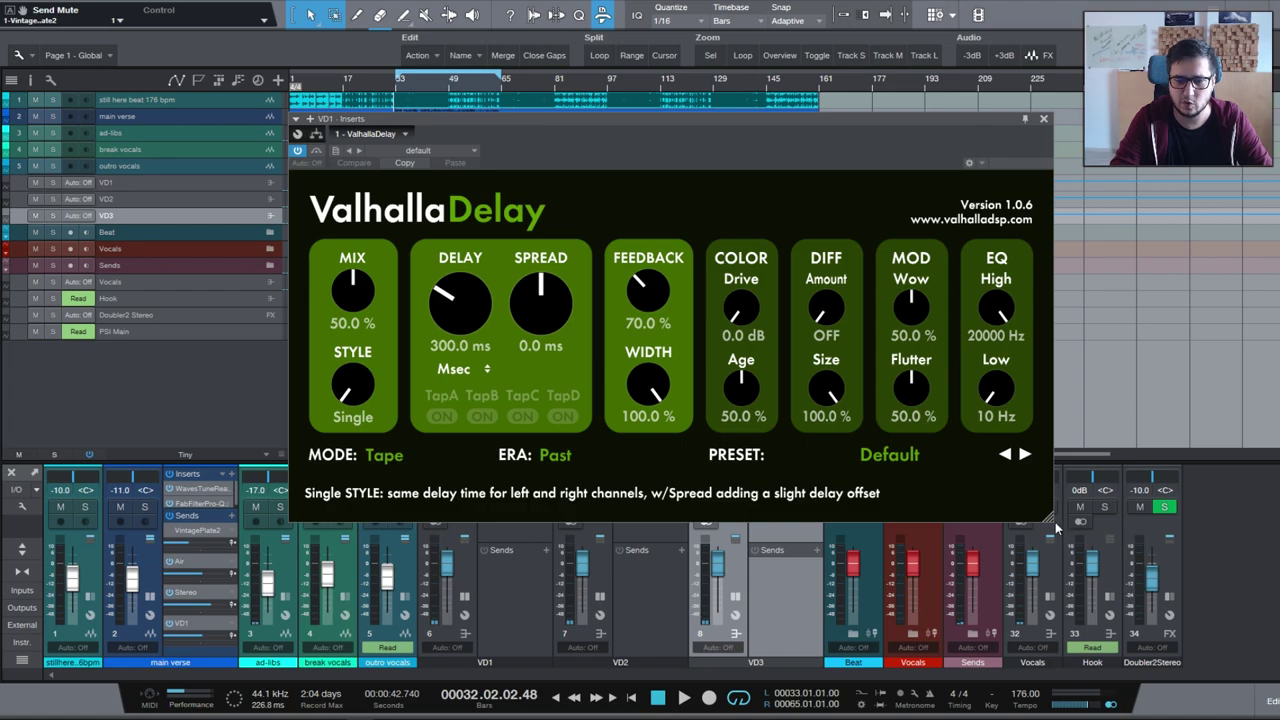
pyautogui.moveTo(1056, 527); pyautogui.dragTo(1088, 539)
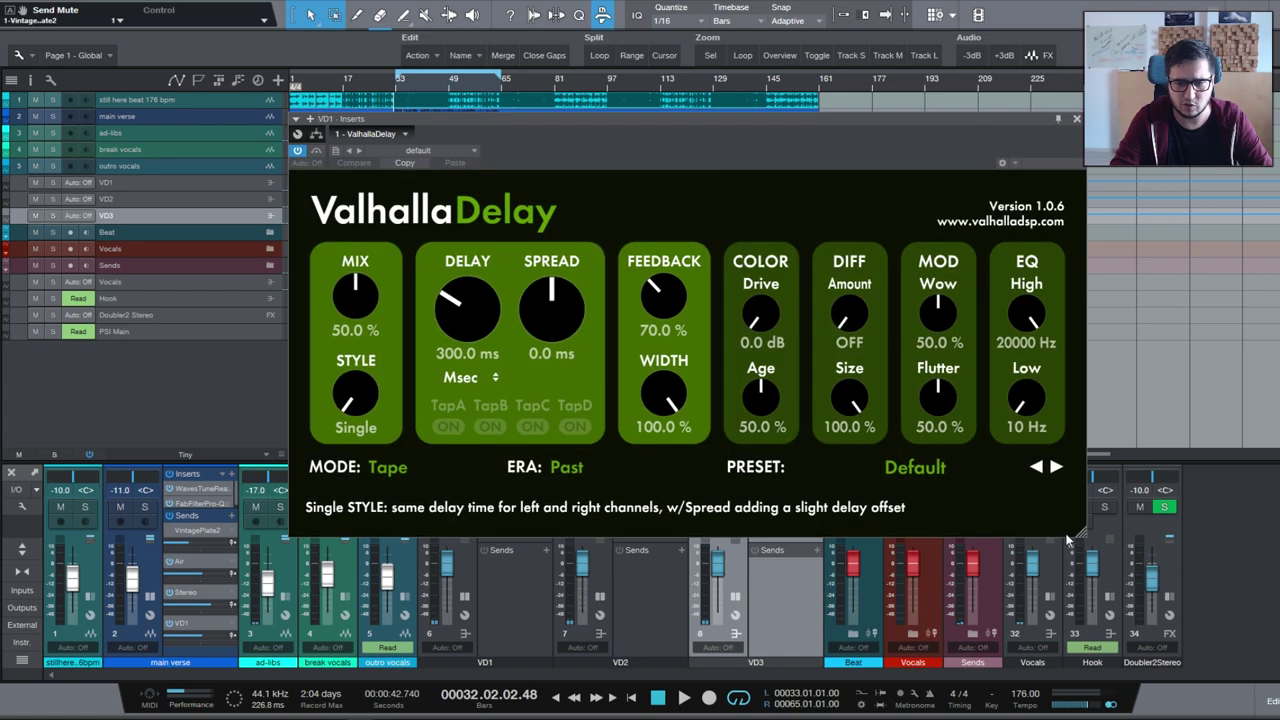
pyautogui.moveTo(355, 298); pyautogui.dragTo(355, 262)
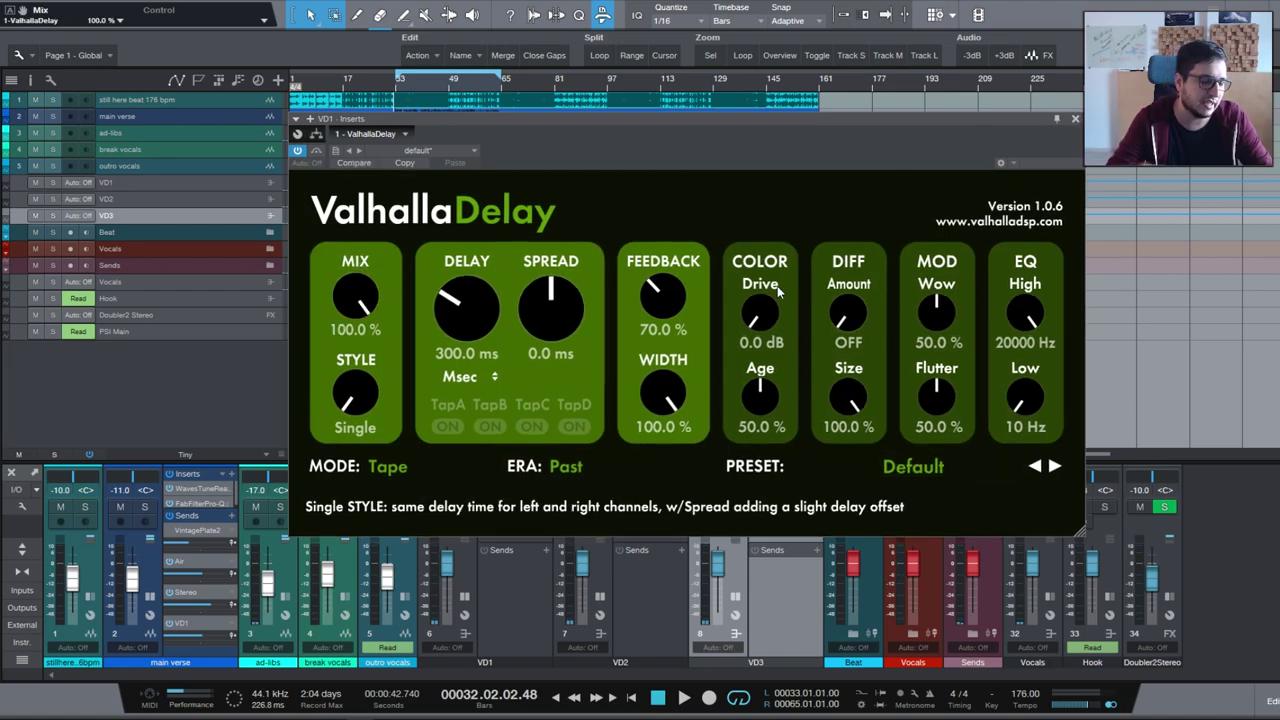
pyautogui.click(350, 263)
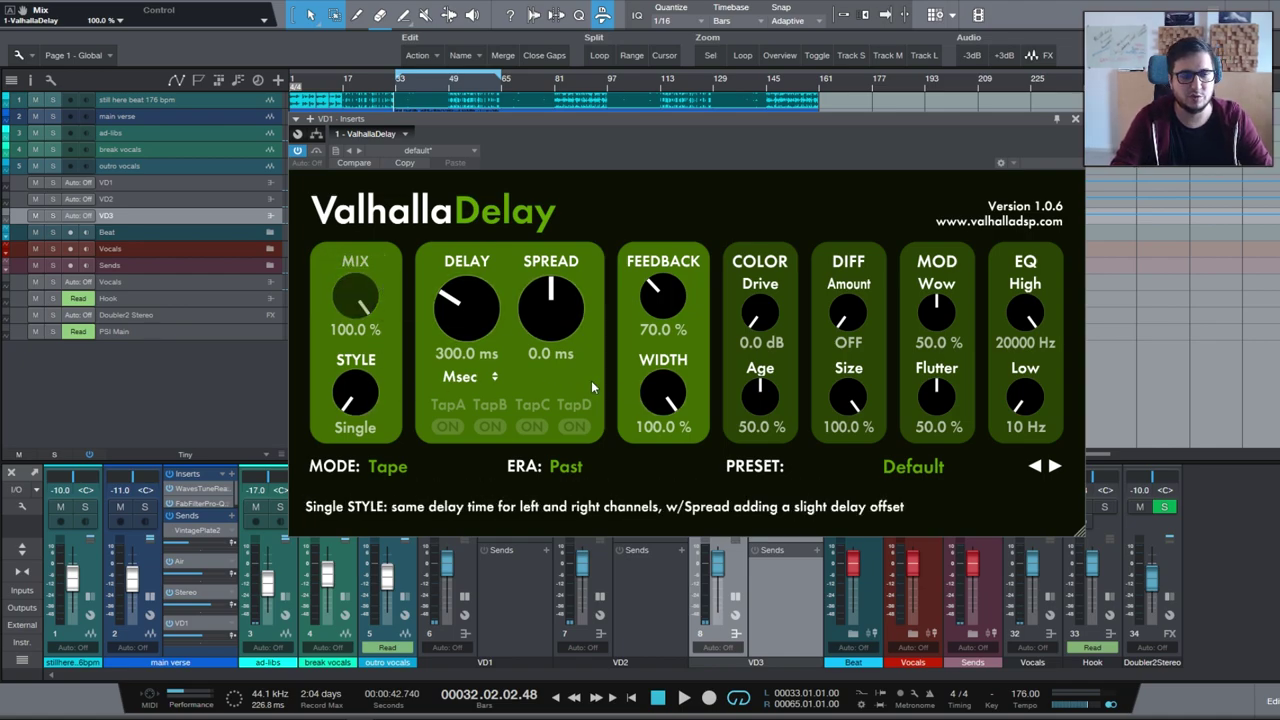
# Load the preset DIGITAL-Dotted 8th-Note Gutiar in ValhallaDelay.
pyautogui.click(865, 467)
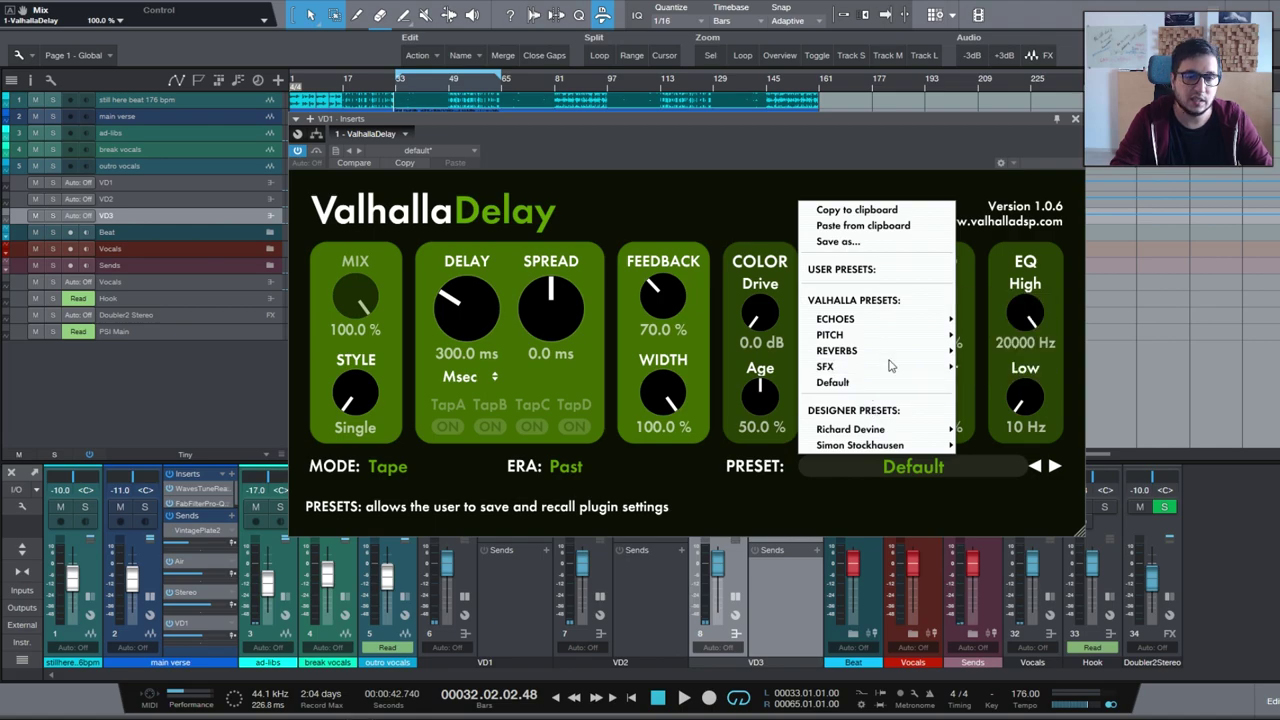
pyautogui.moveTo(849, 371)
pyautogui.moveTo(985, 349)
pyautogui.click(1095, 347)
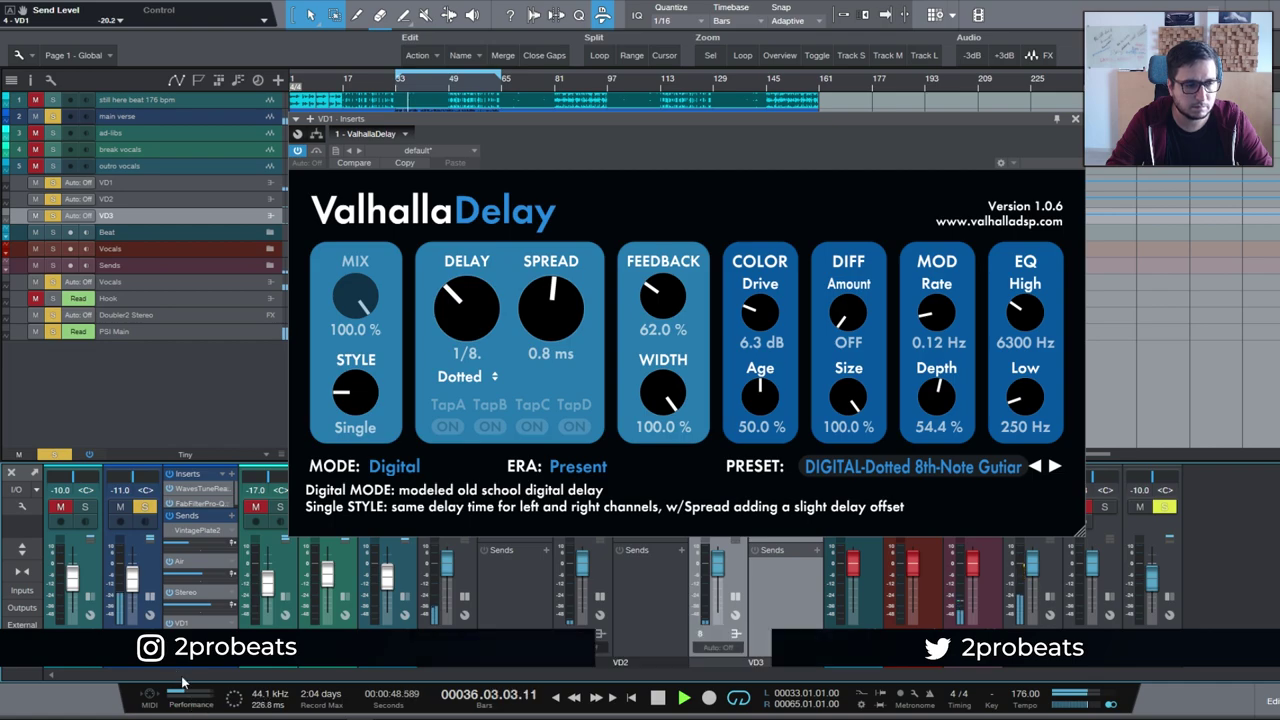
# Advance to the preset PITCH-Dotted8thDetuned and set the main verse's VD1 send level to about -14.7 dB.
pyautogui.moveTo(191, 636); pyautogui.dragTo(186, 662)
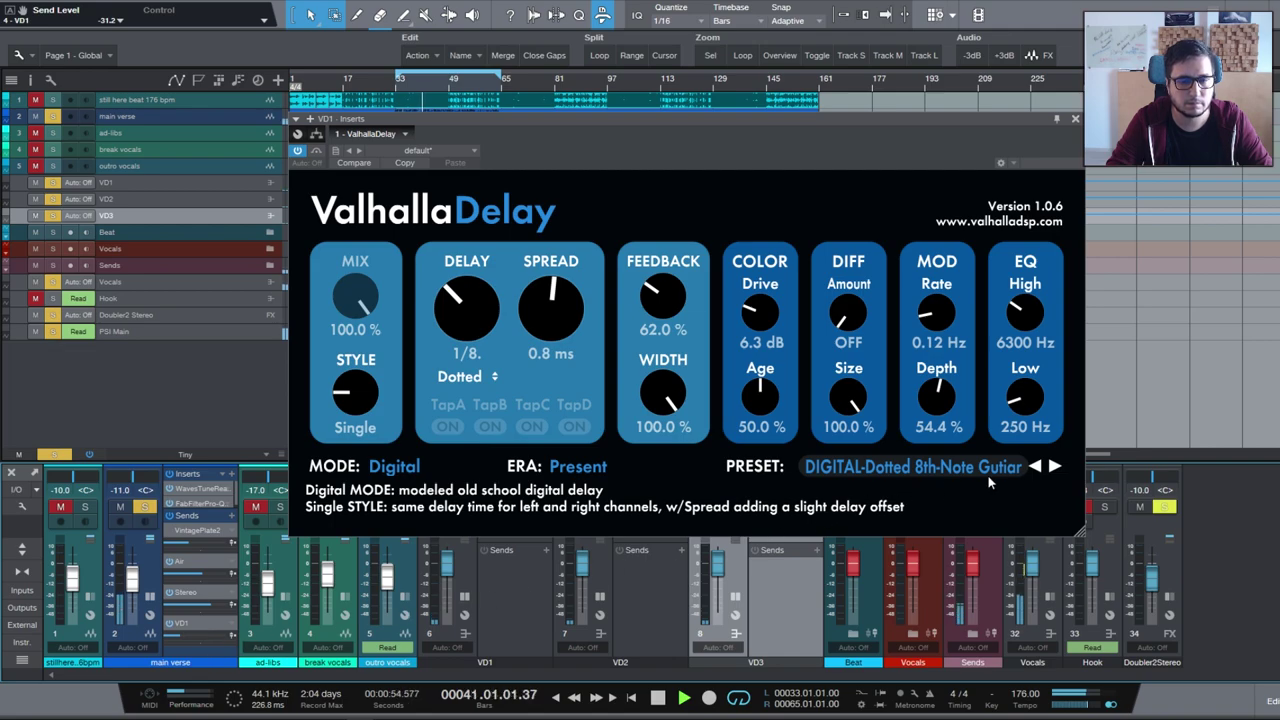
pyautogui.click(1053, 467)
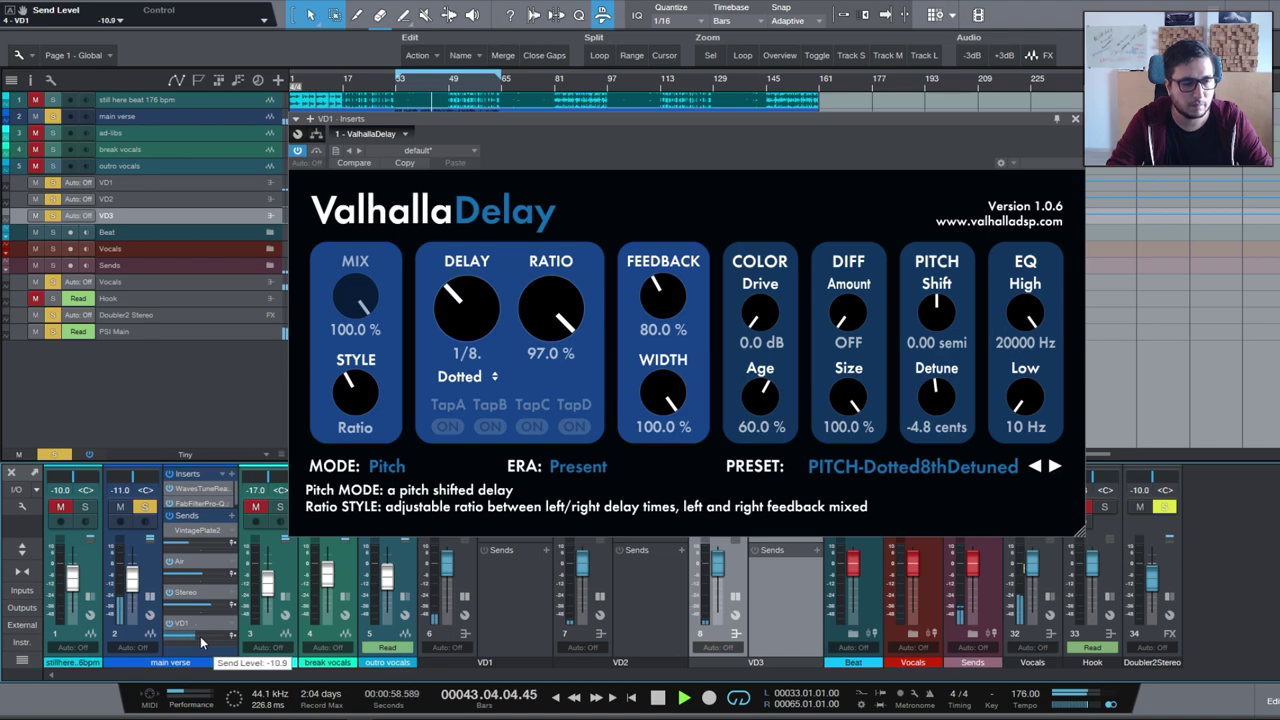
pyautogui.moveTo(200, 636); pyautogui.dragTo(197, 638)
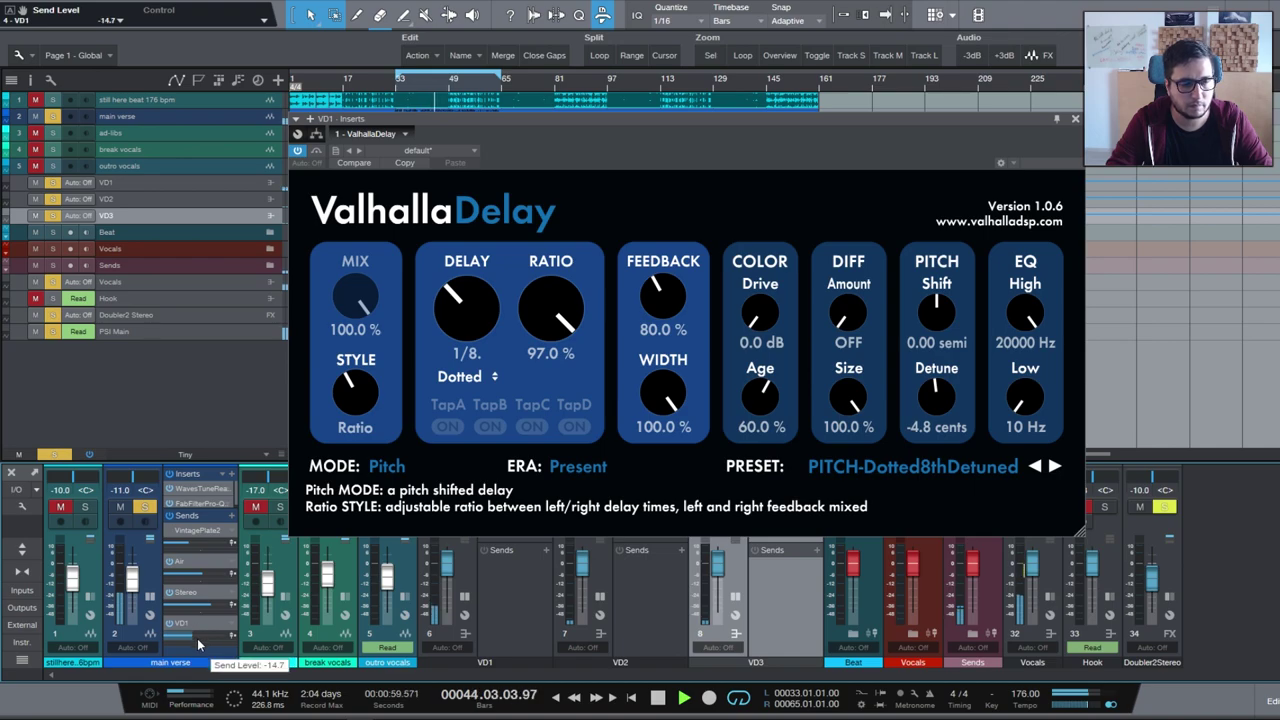
# Audition the following presets, passing TAPE-DottedEighthSynth and stopping at GHOST-Falling Snare.
pyautogui.click(1052, 468)
pyautogui.click(1052, 470)
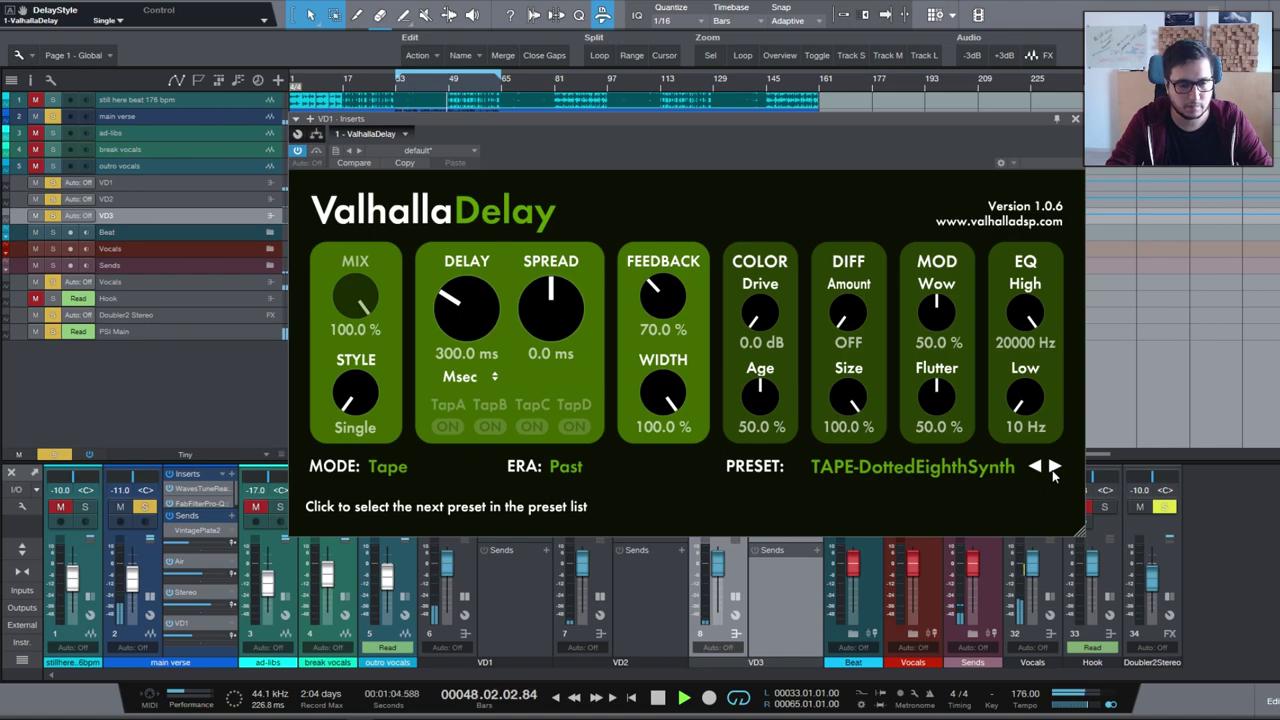
pyautogui.click(1052, 470)
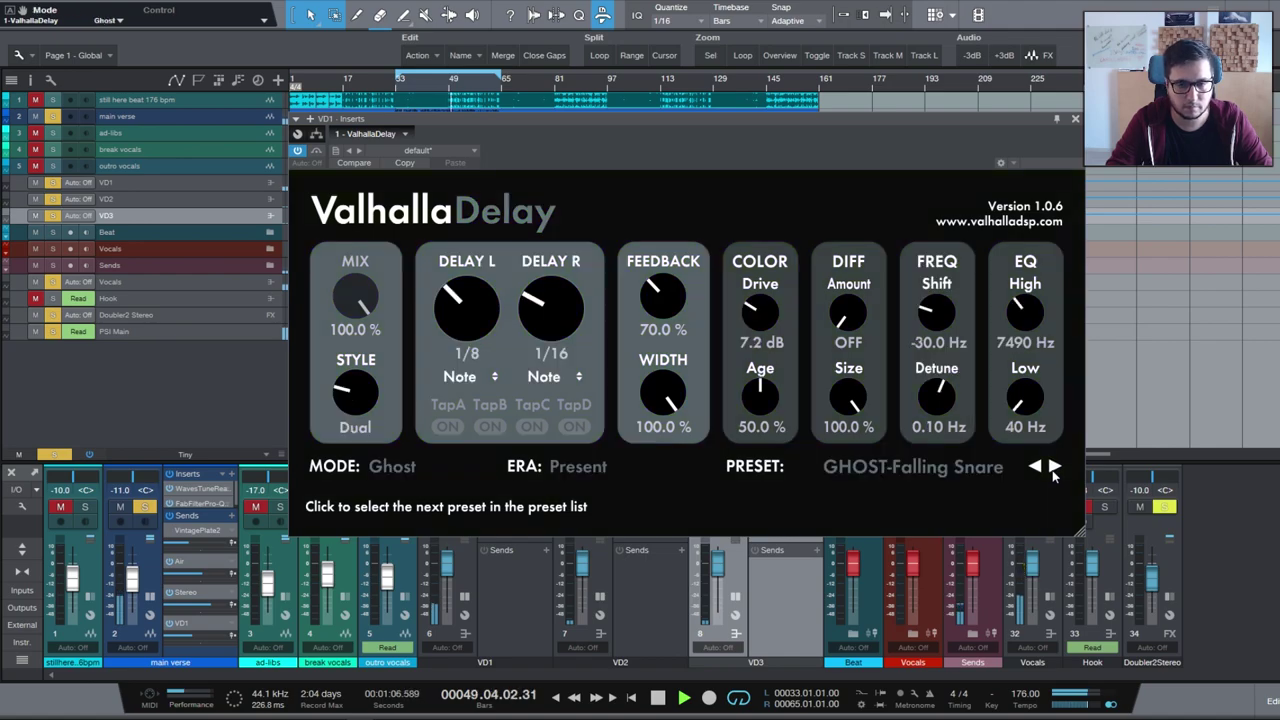
# Load the vocal echo preset DIGITAL-Stereo Quarter-Note Voc and advance to HiFi-Pop Vocal Delay.
pyautogui.click(922, 470)
pyautogui.moveTo(872, 320)
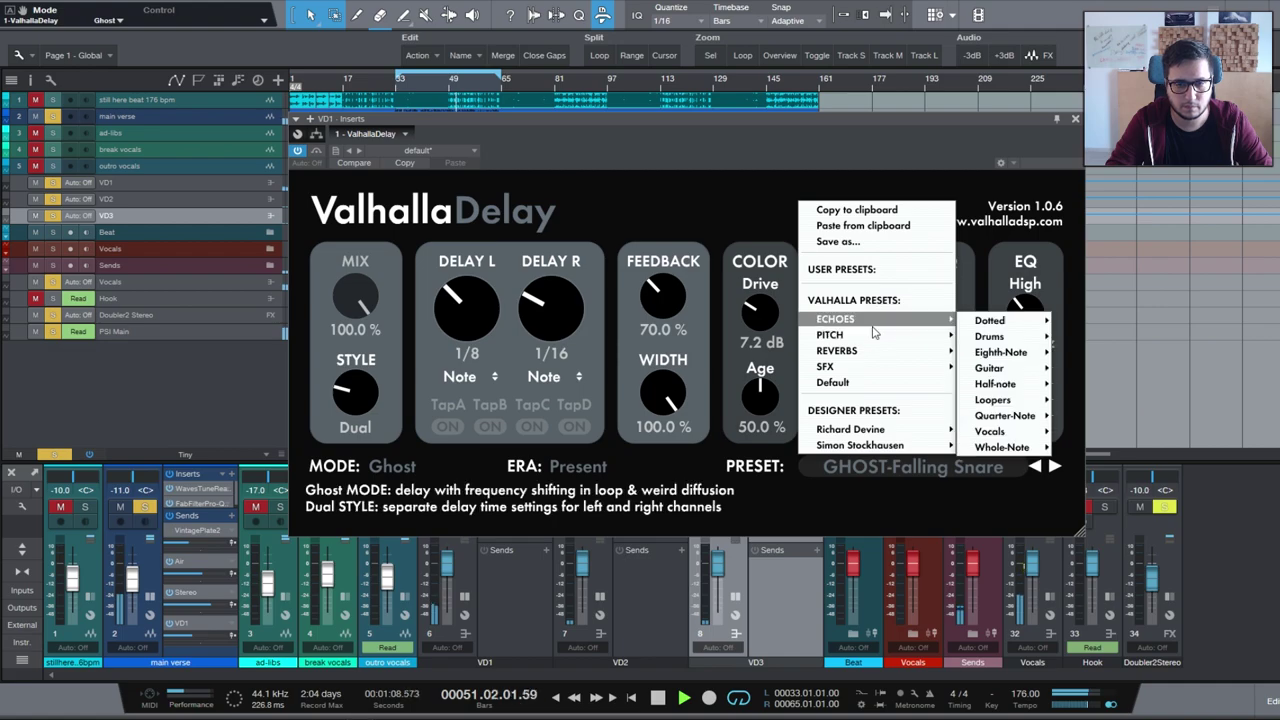
pyautogui.moveTo(1018, 357)
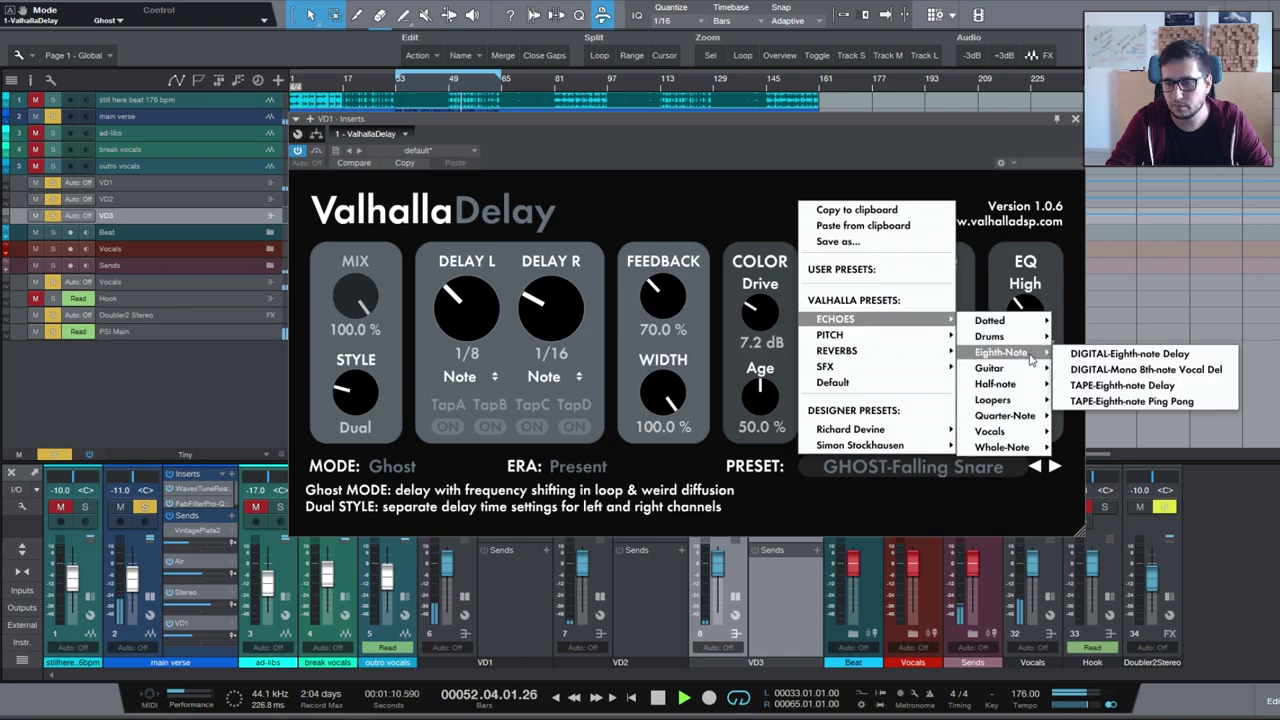
pyautogui.moveTo(1030, 401)
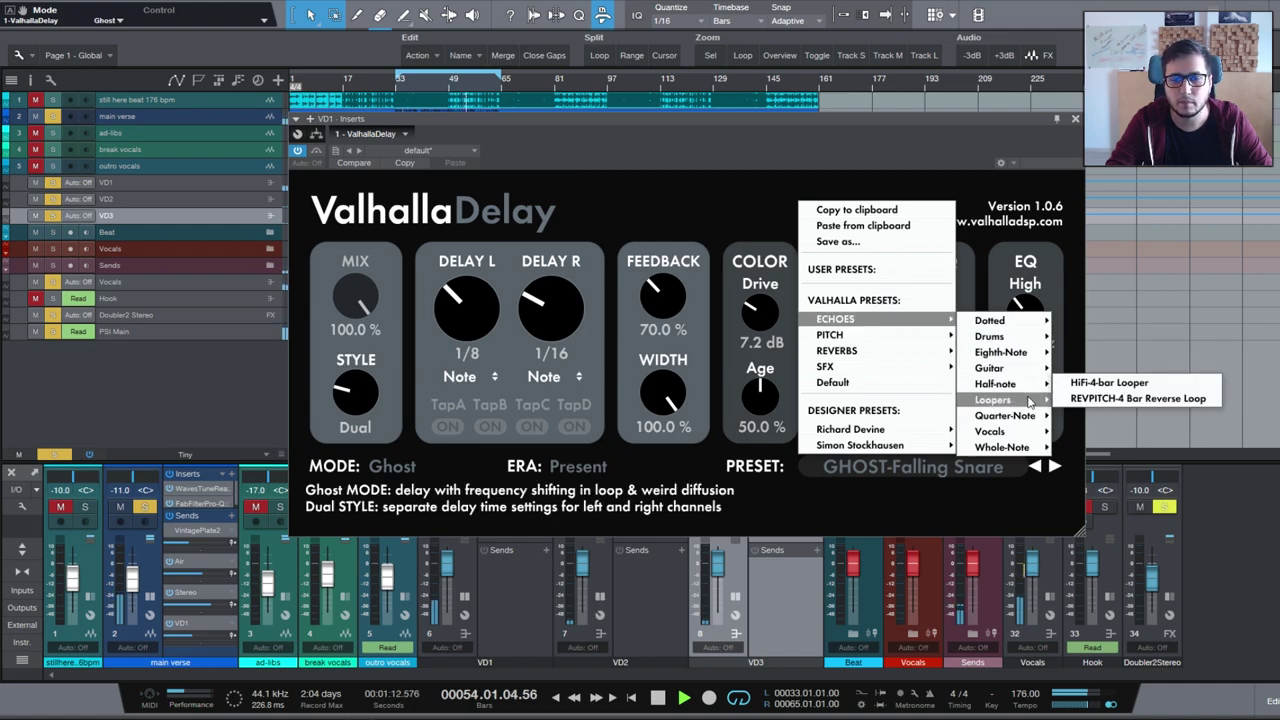
pyautogui.moveTo(1010, 431)
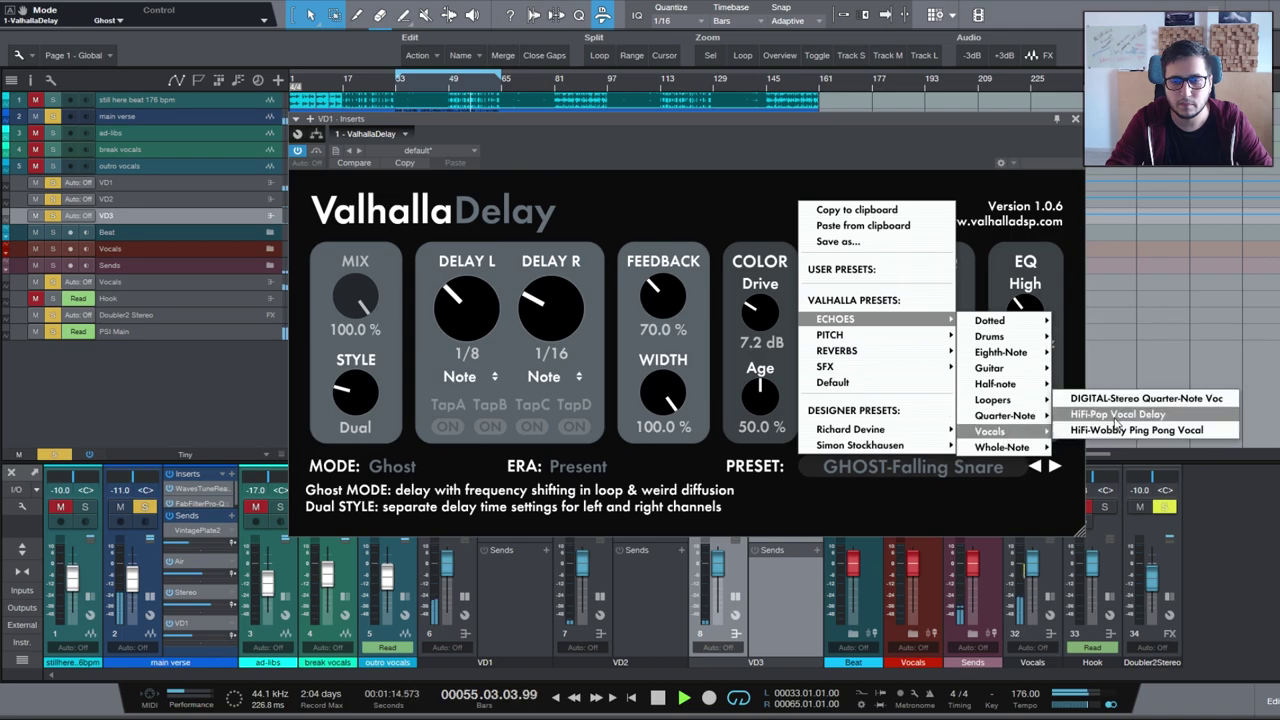
pyautogui.click(1126, 399)
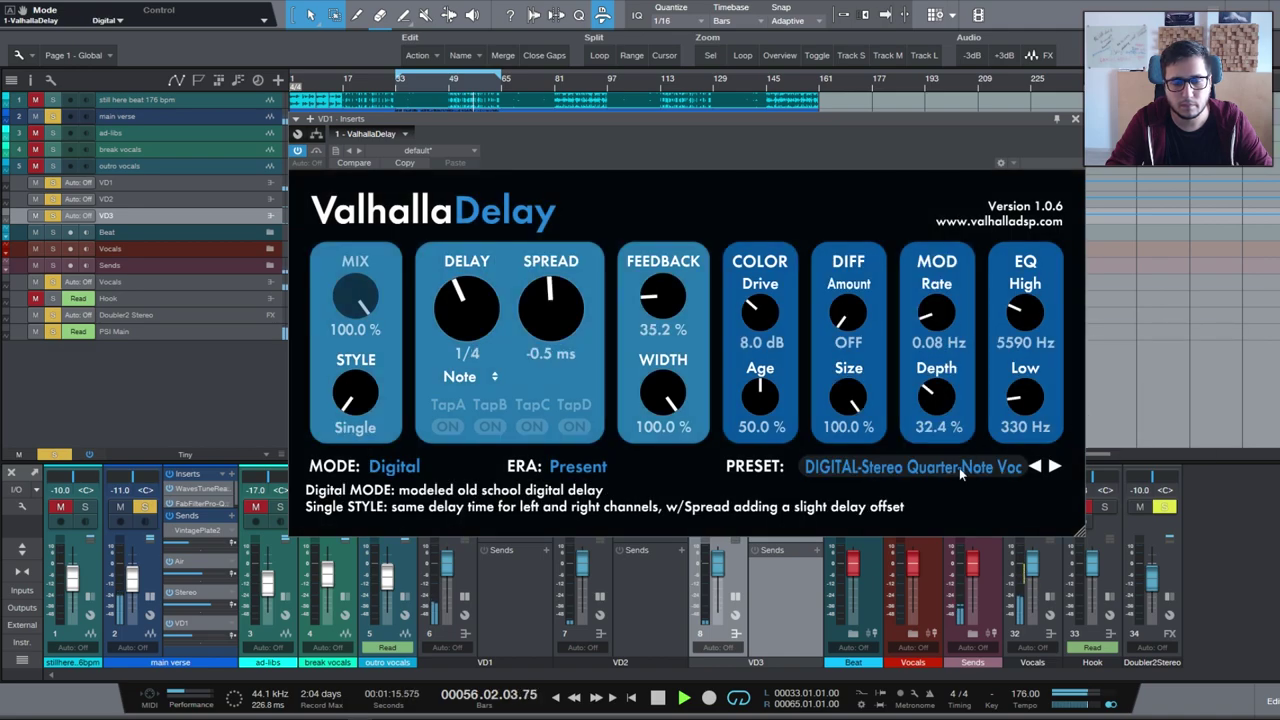
pyautogui.click(1054, 468)
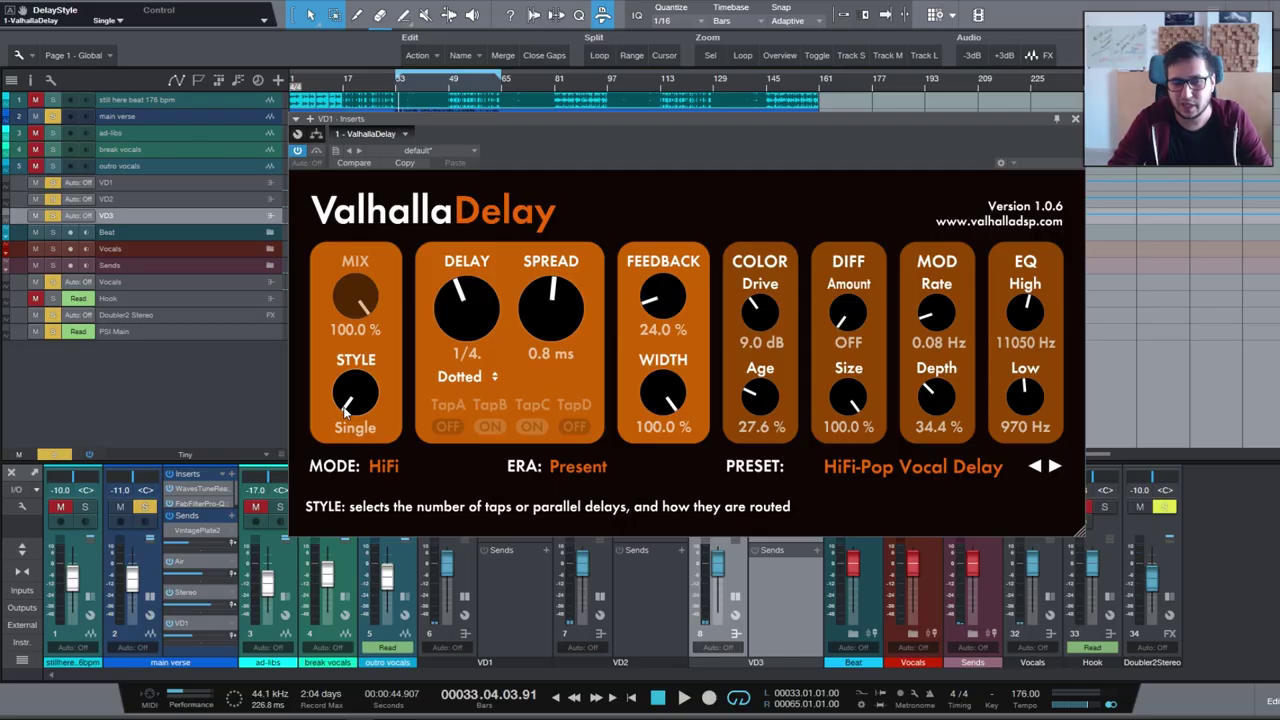
# Step the delay style through Dual, Ratio, PingPong and Quad, and return it to Ratio.
pyautogui.moveTo(346, 412); pyautogui.dragTo(310, 560)
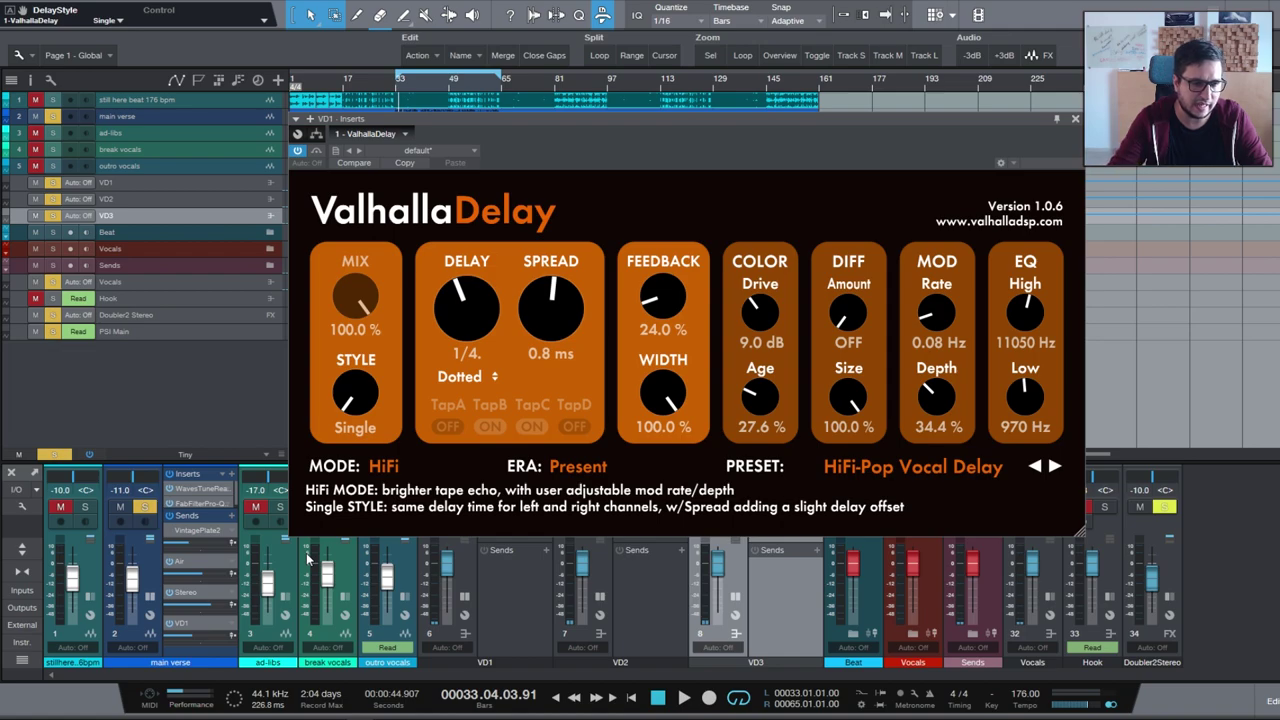
pyautogui.scroll(1, 372, 369)
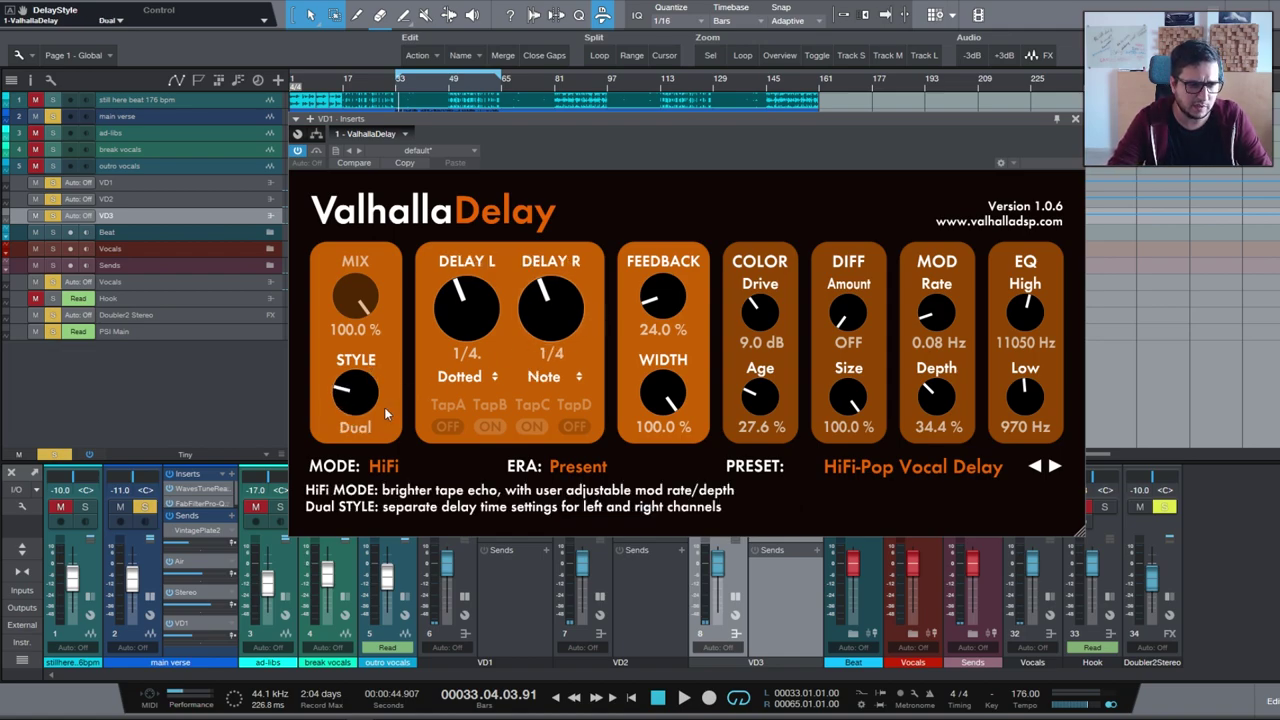
pyautogui.scroll(1, 381, 362)
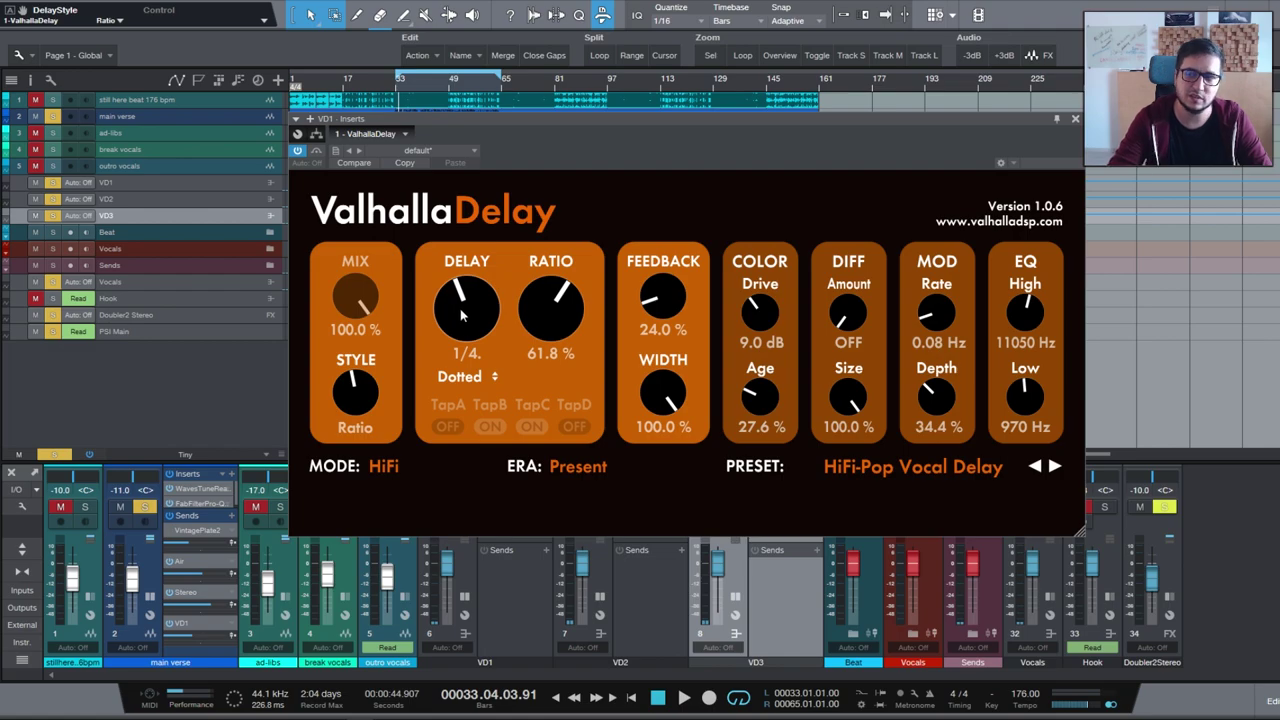
pyautogui.scroll(1, 370, 385)
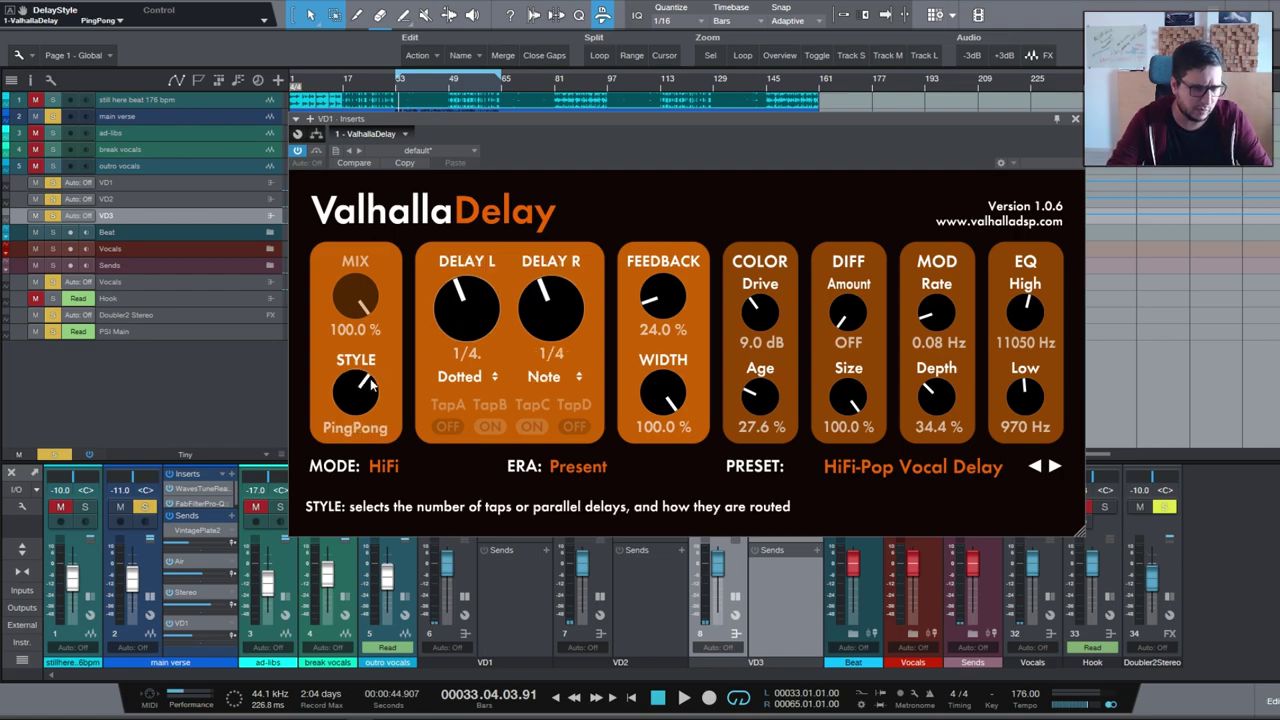
pyautogui.scroll(-1, 370, 385)
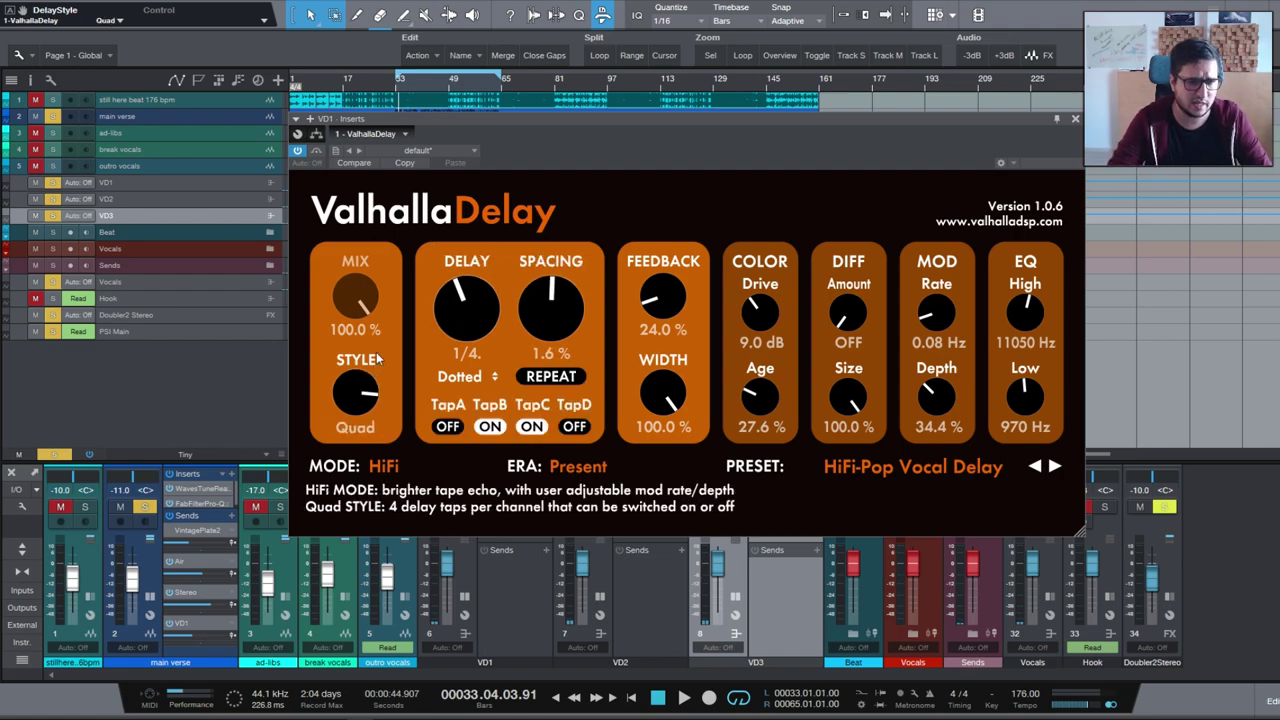
pyautogui.scroll(-1, 365, 385)
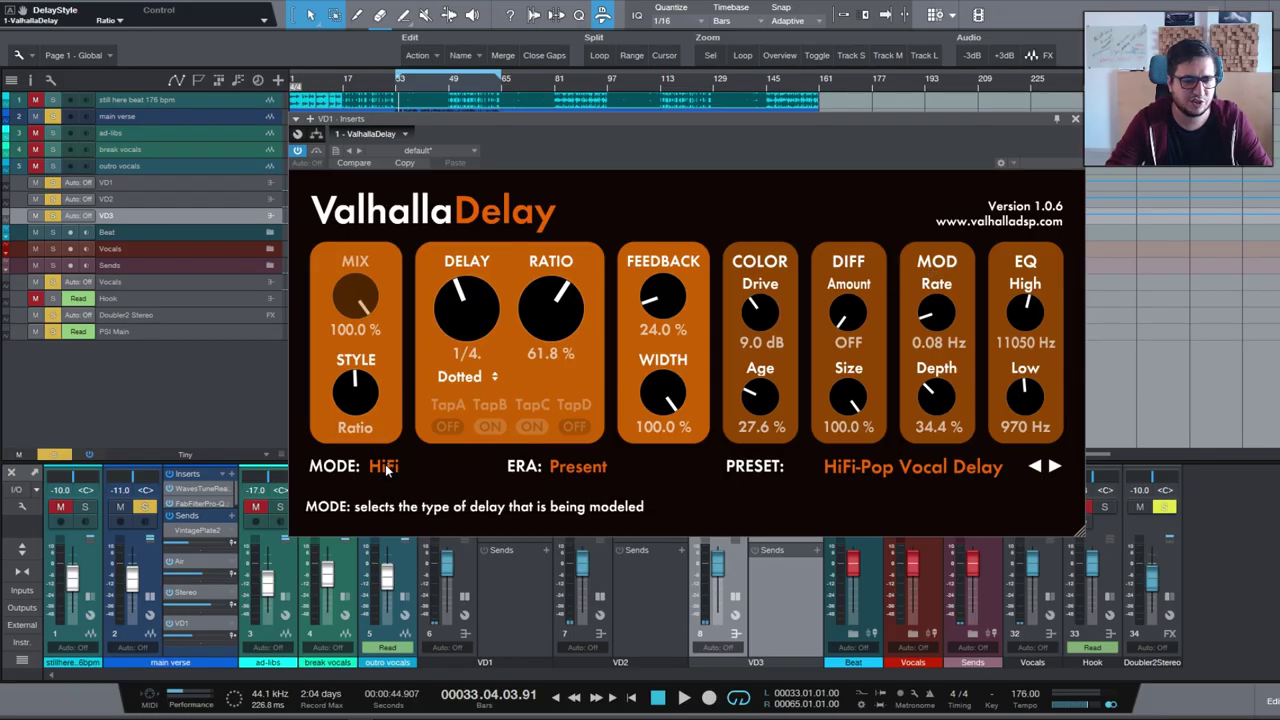
# Look through the available delay modes, try the BBD mode, and check the Era choices.
pyautogui.click(388, 470)
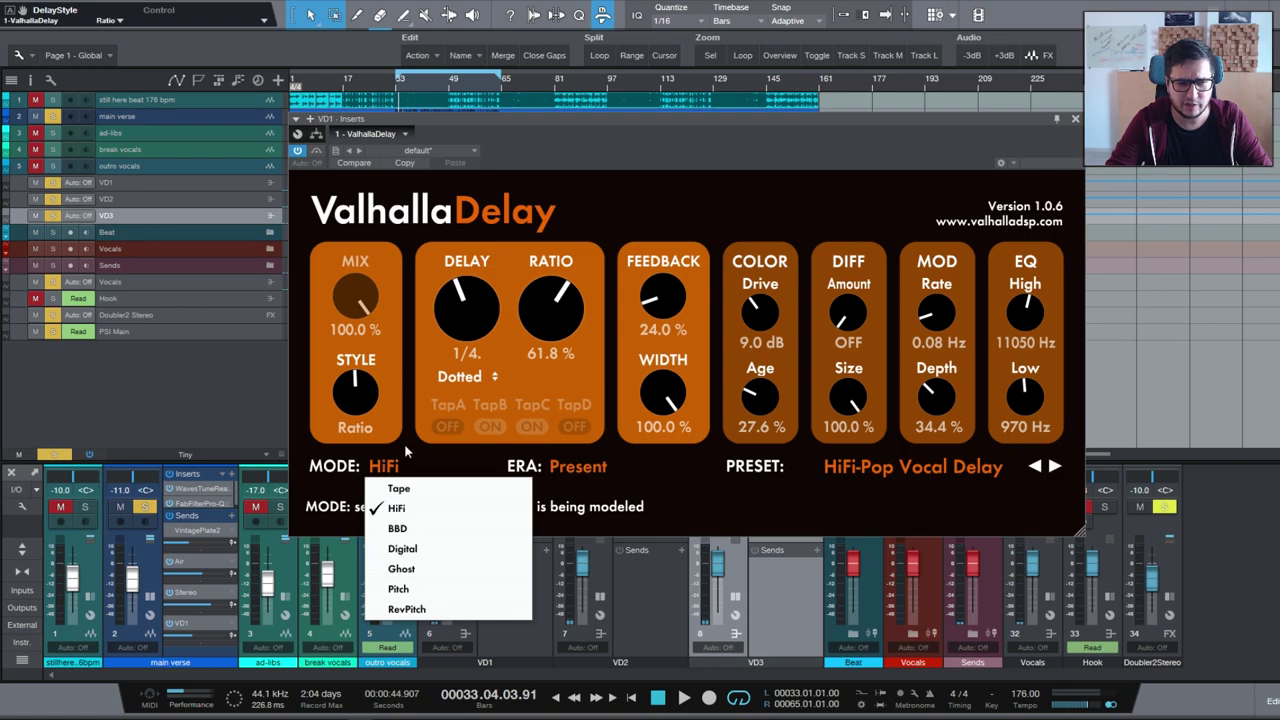
pyautogui.click(403, 442)
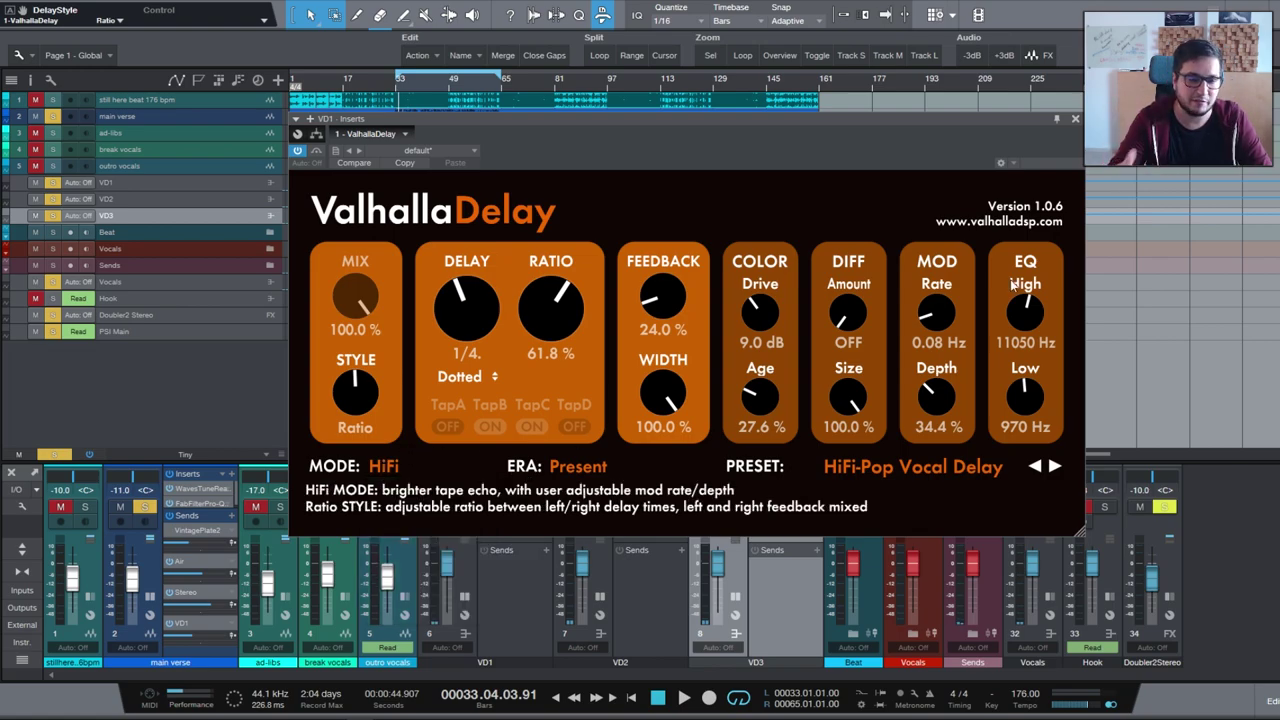
pyautogui.click(392, 468)
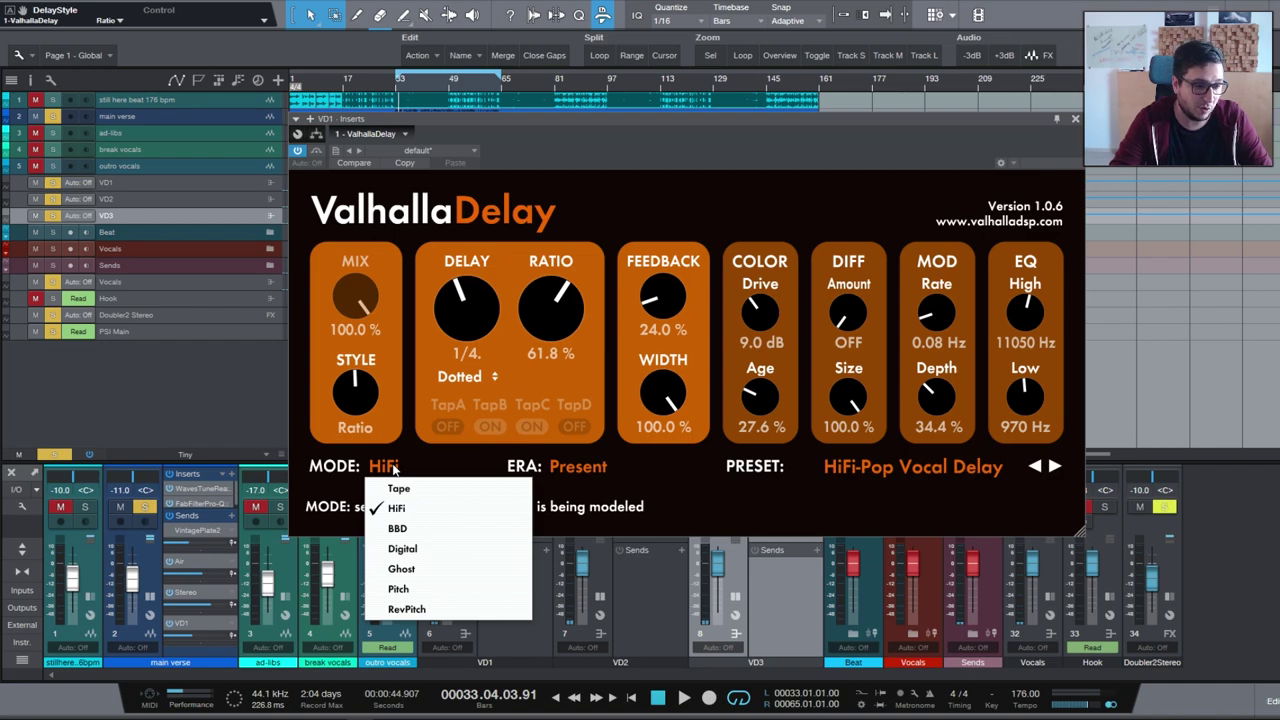
pyautogui.click(418, 529)
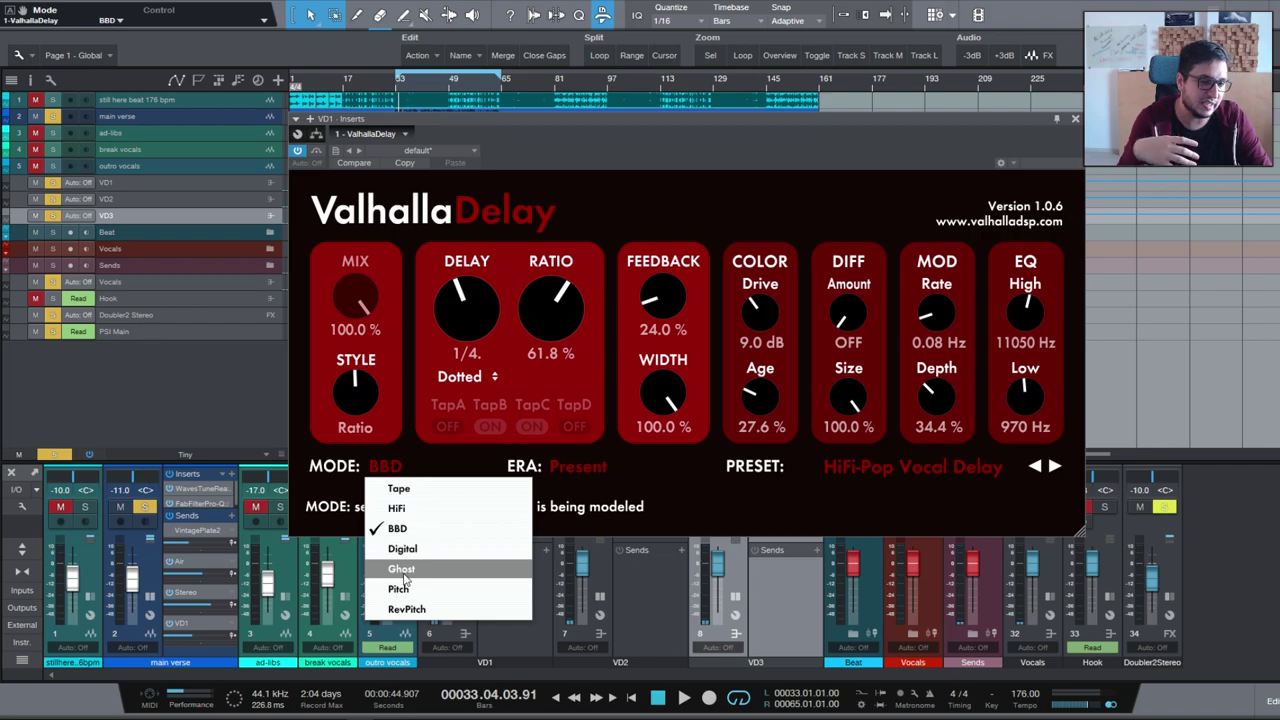
pyautogui.click(568, 470)
pyautogui.click(566, 478)
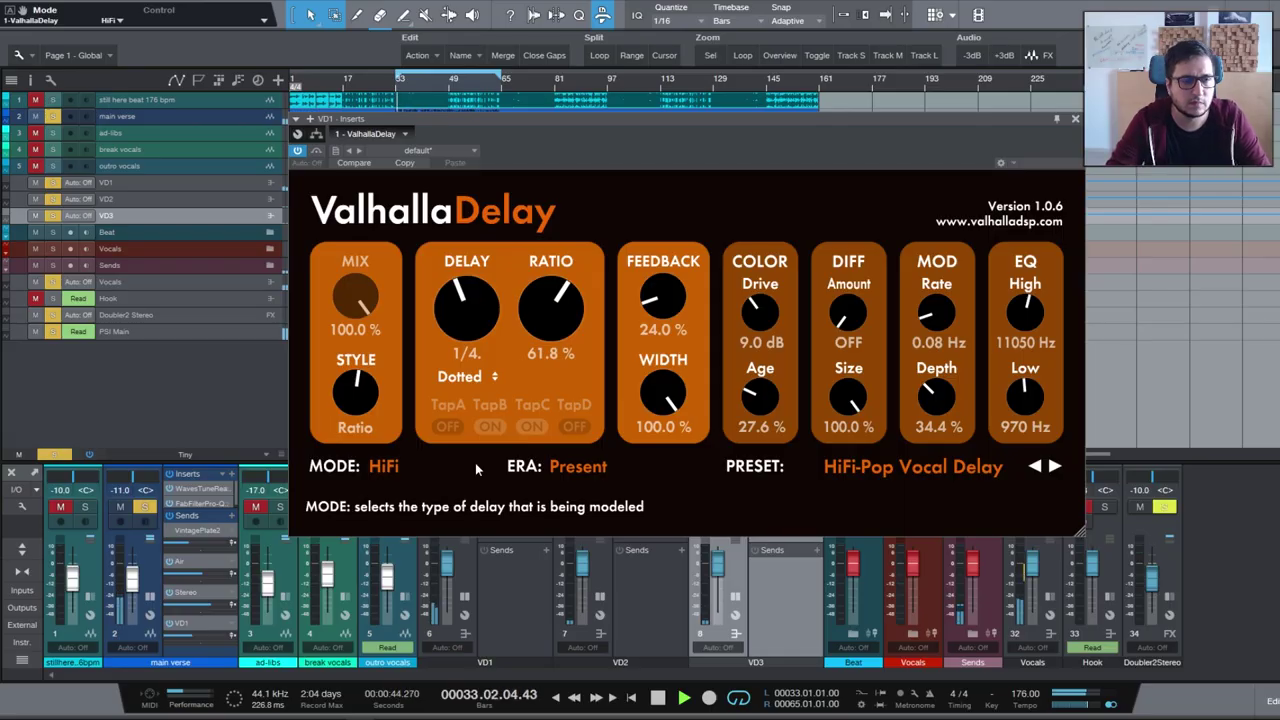
# Audition the delay modes Tape, BBD, Digital, Ghost and HiFi in turn, and return to Tape.
pyautogui.click(384, 468)
pyautogui.click(420, 488)
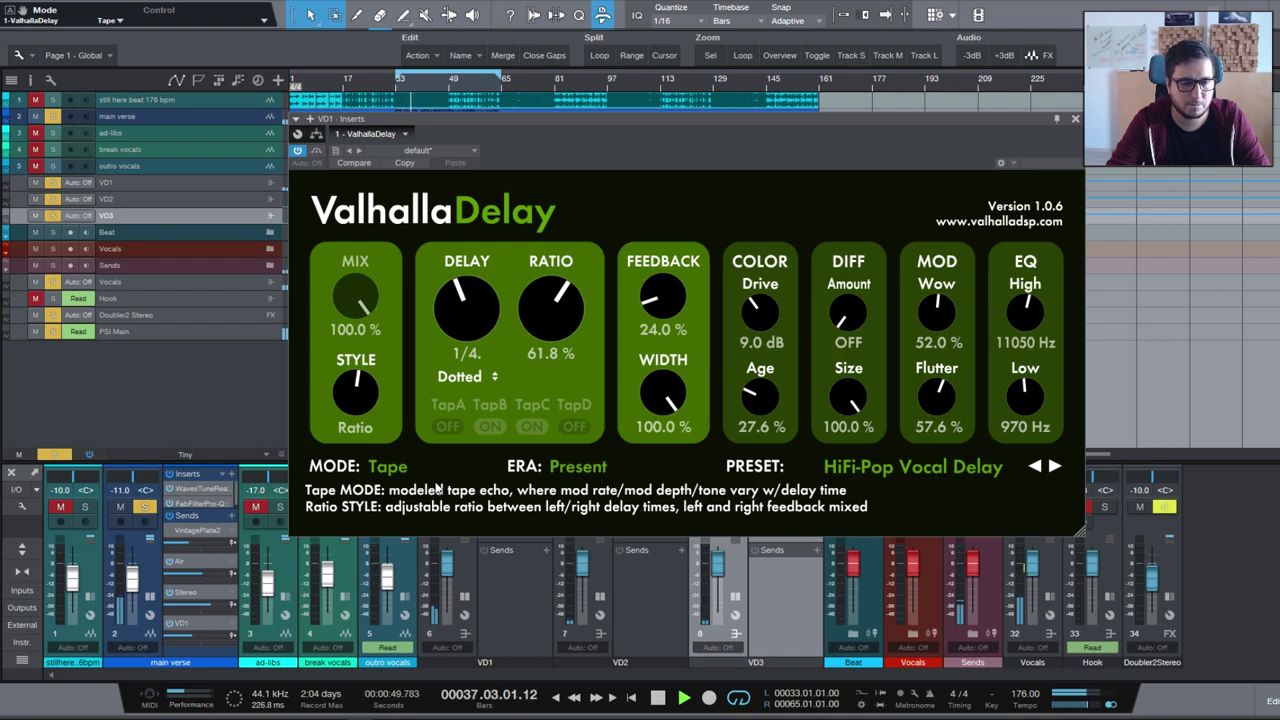
pyautogui.click(392, 467)
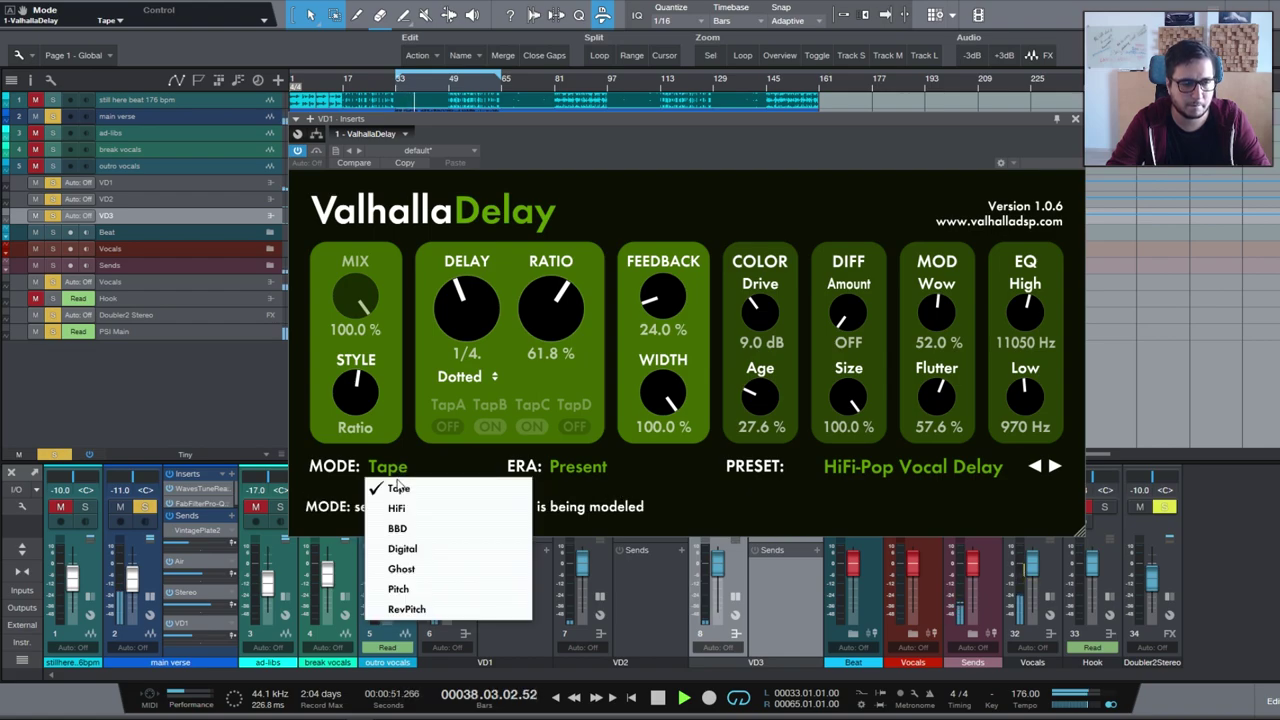
pyautogui.click(403, 529)
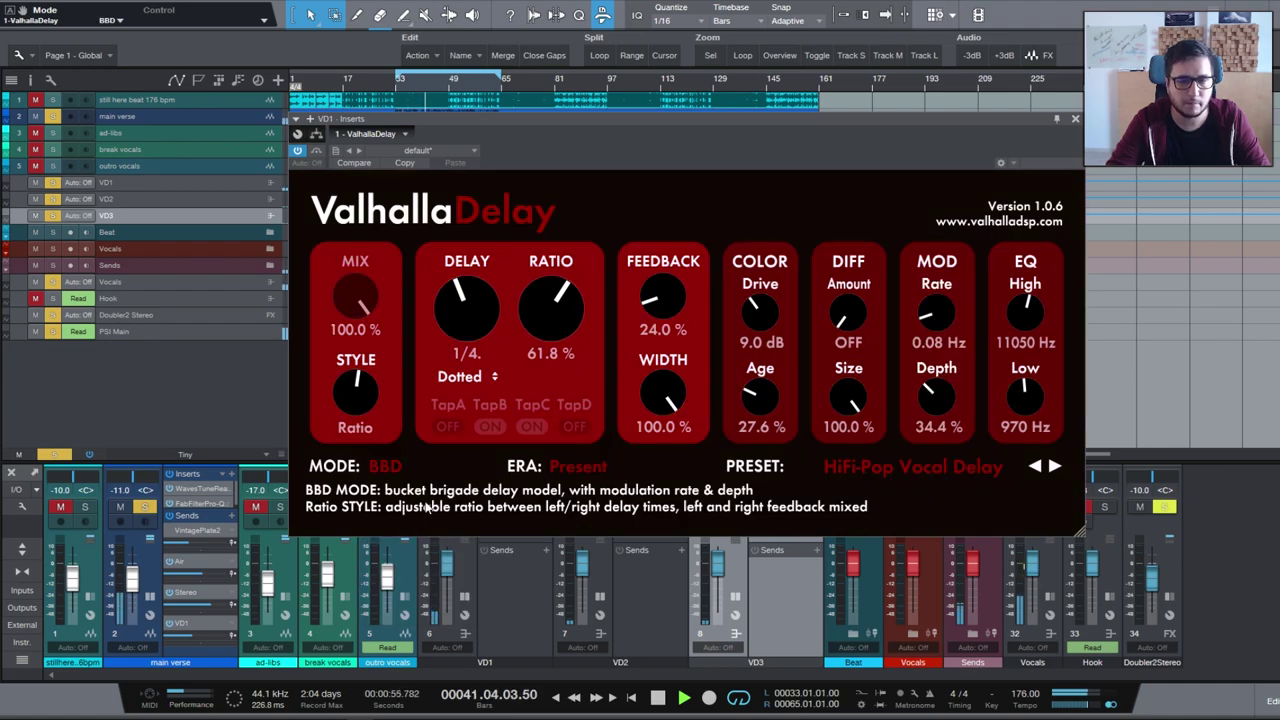
pyautogui.click(390, 467)
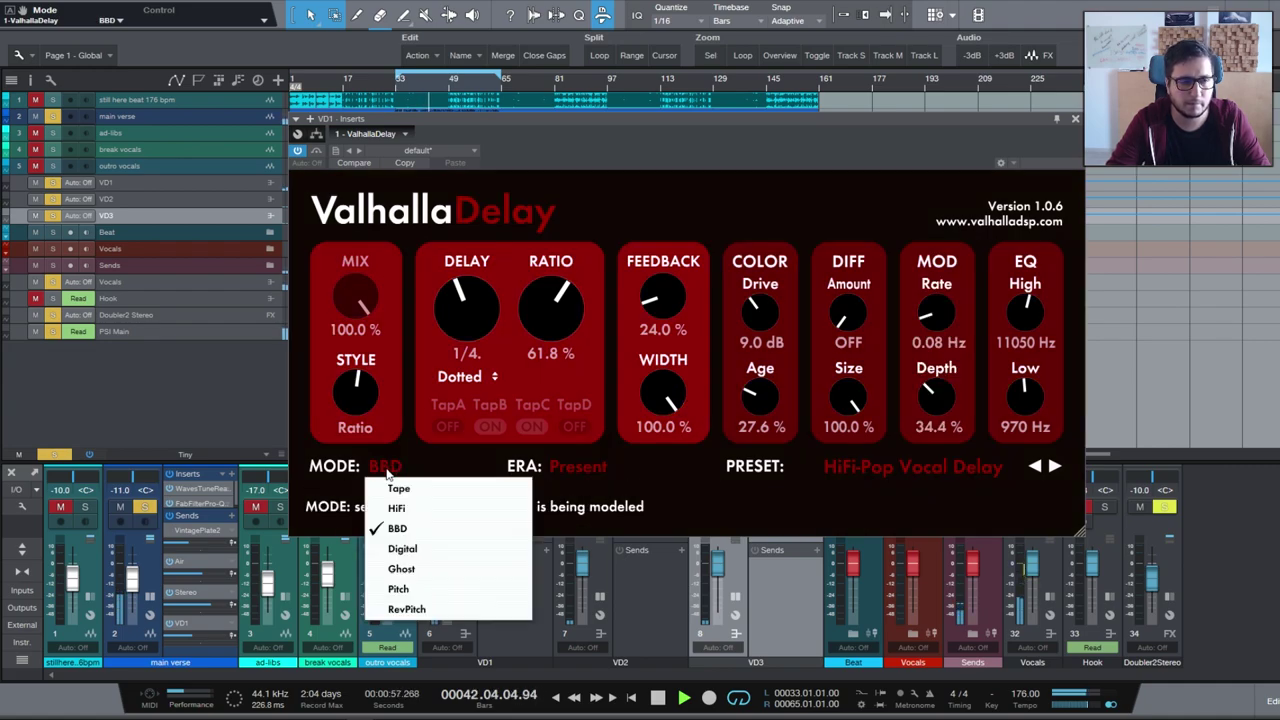
pyautogui.click(440, 544)
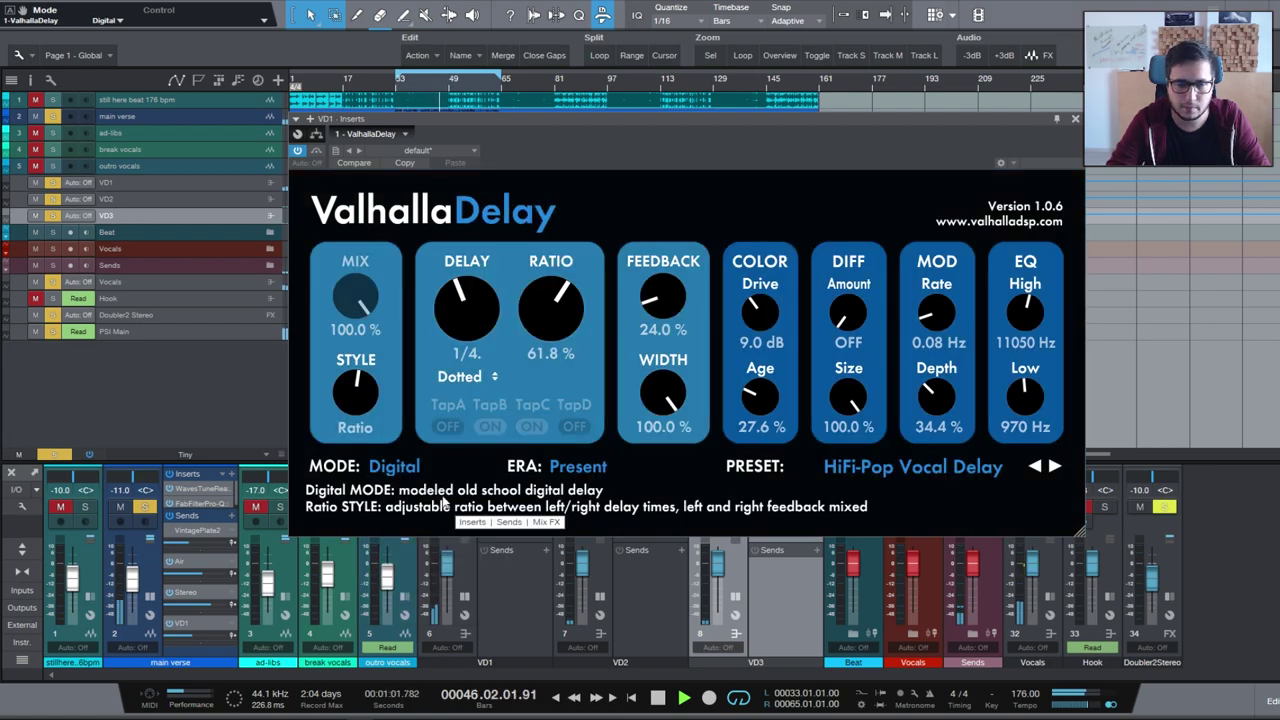
pyautogui.click(418, 468)
pyautogui.click(428, 568)
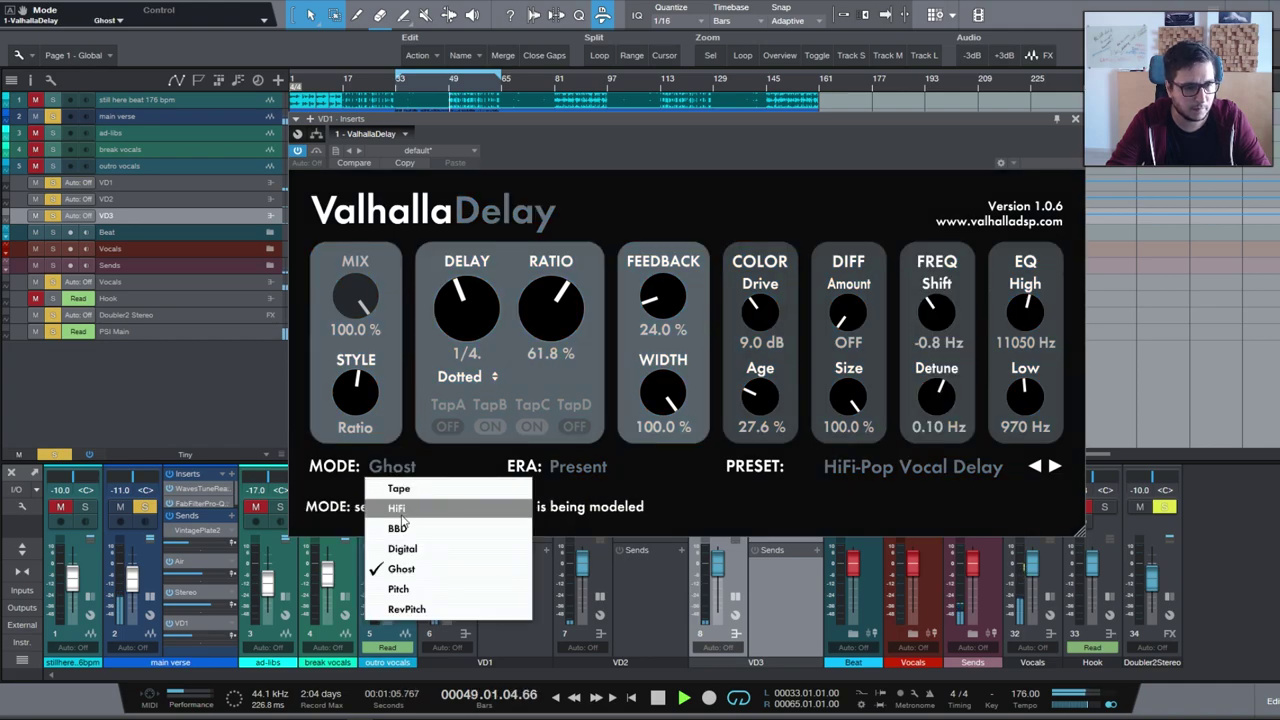
pyautogui.click(400, 508)
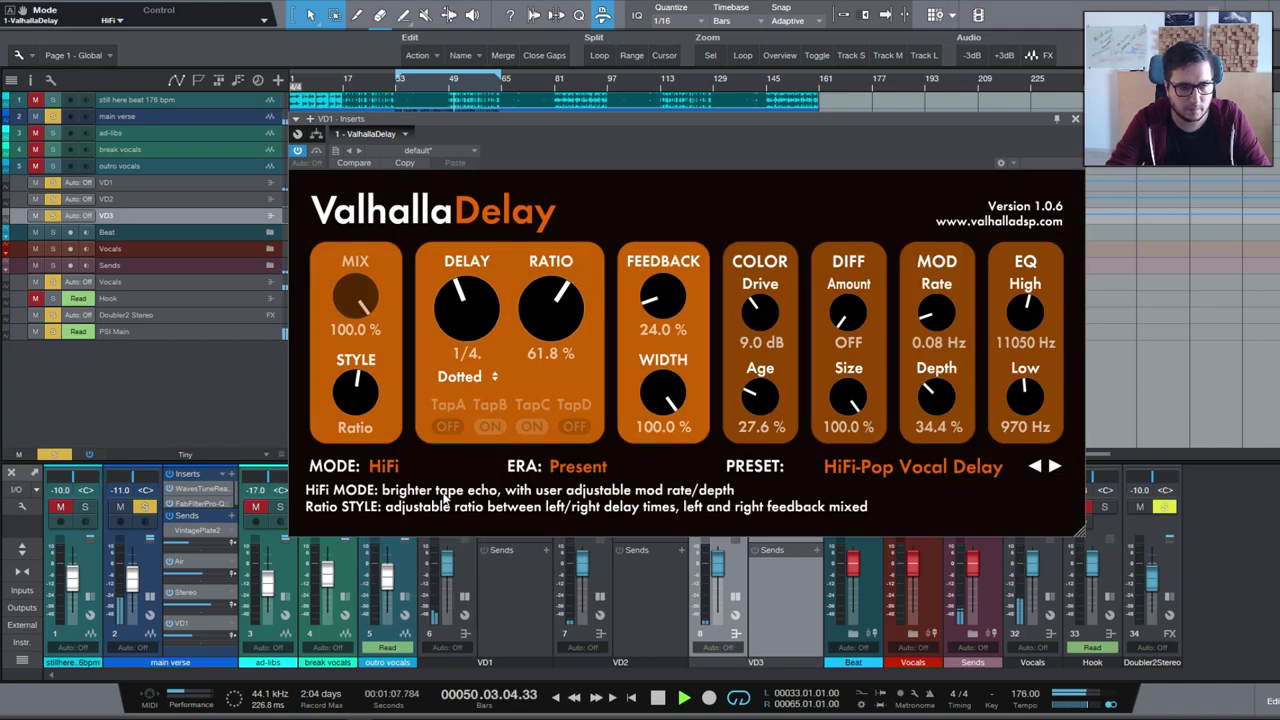
pyautogui.click(408, 477)
pyautogui.click(405, 490)
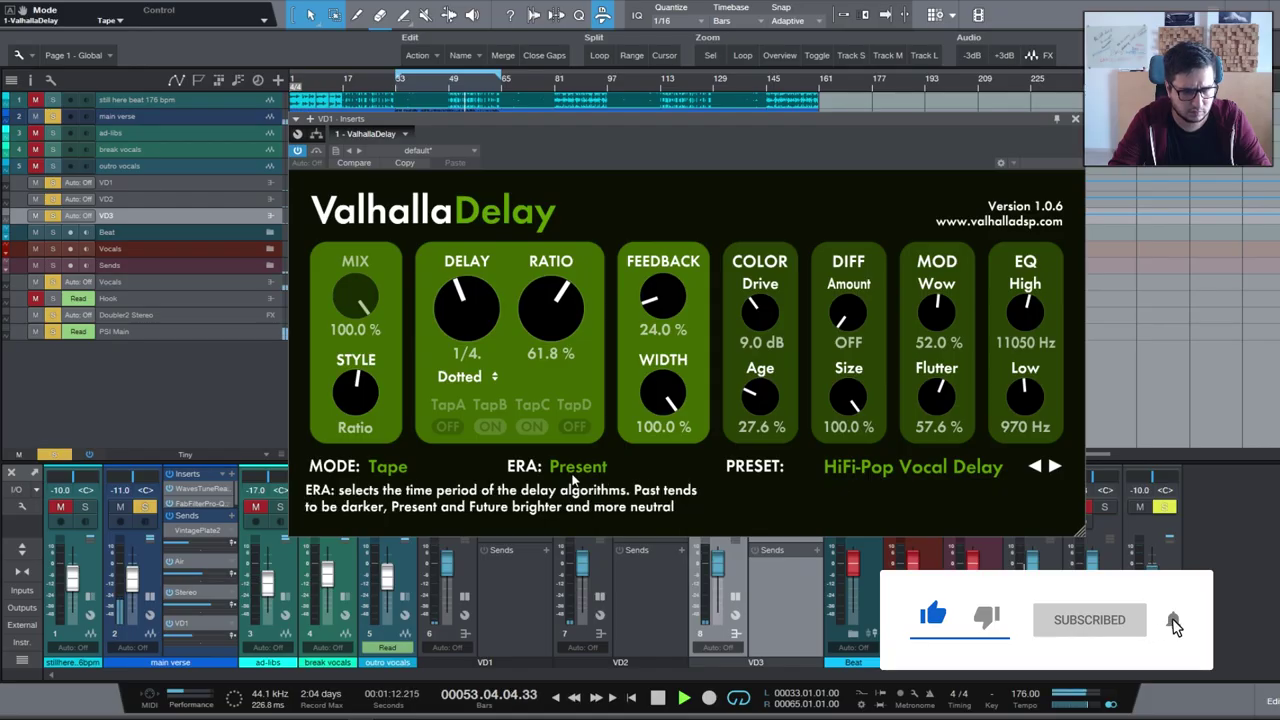
# Compare the Past and Future eras on the tape delay, leave it on Future, and stop playback.
pyautogui.click(566, 466)
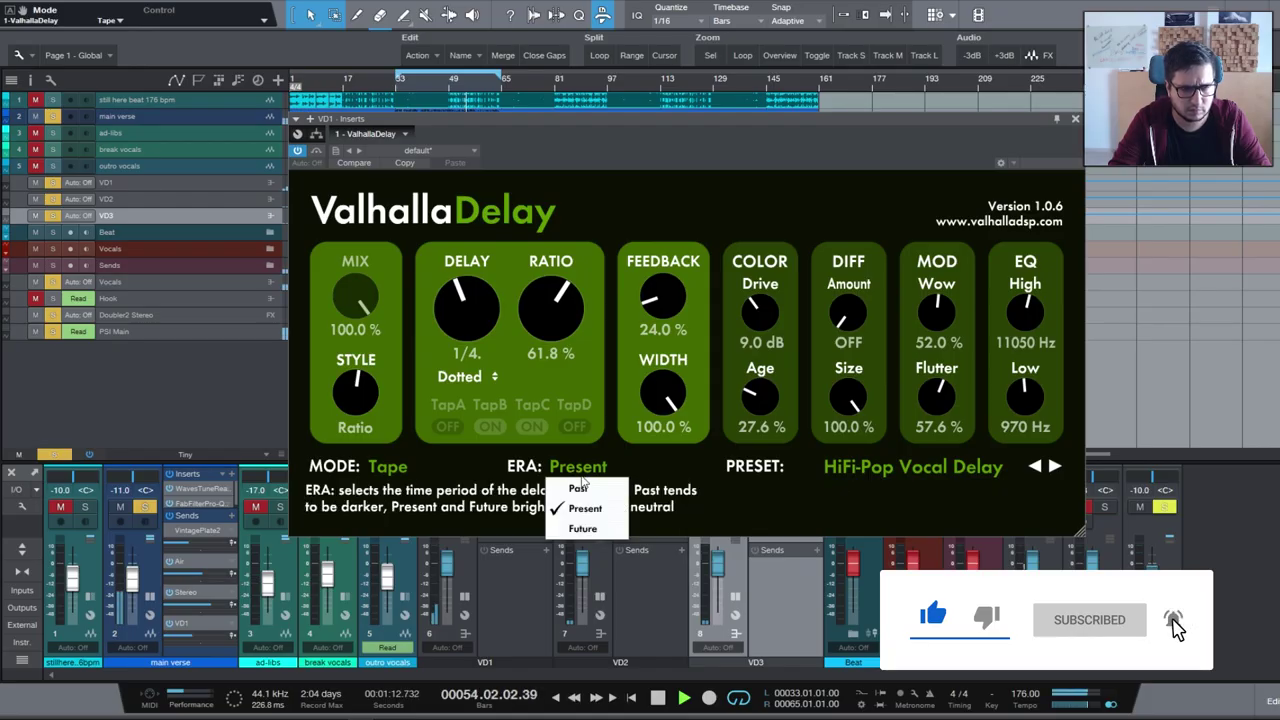
pyautogui.click(589, 487)
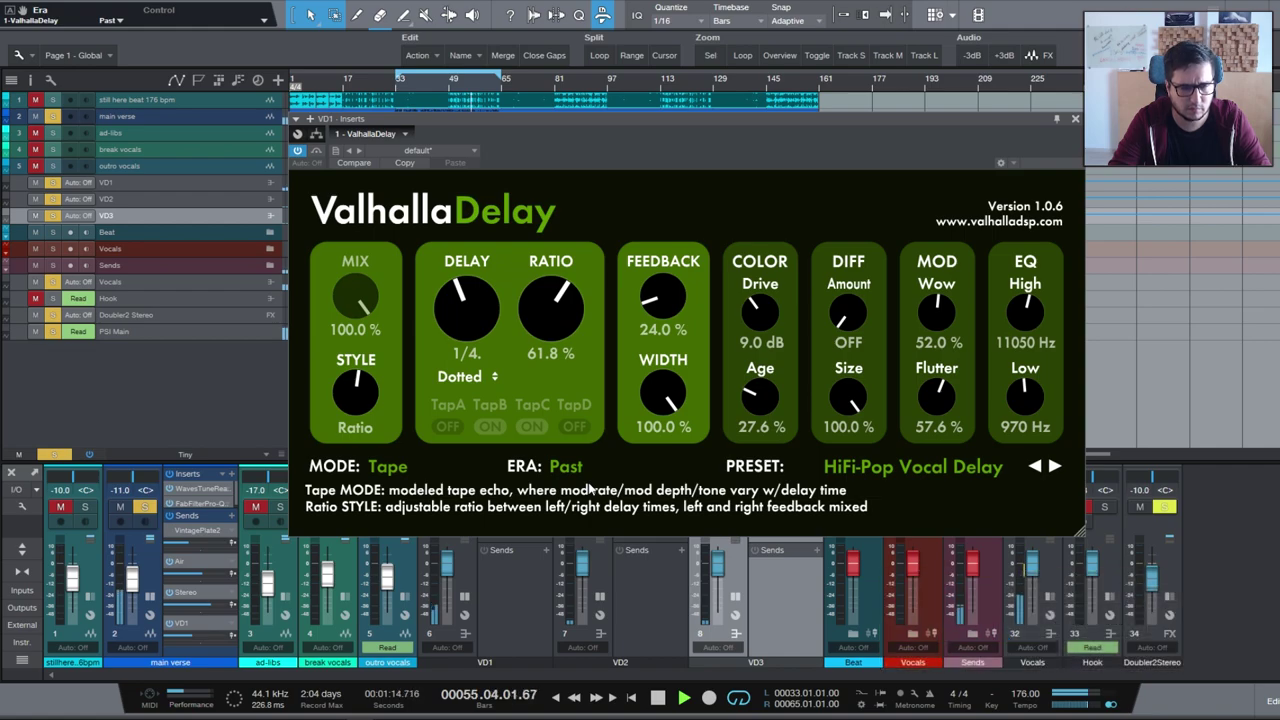
pyautogui.click(566, 468)
pyautogui.click(582, 526)
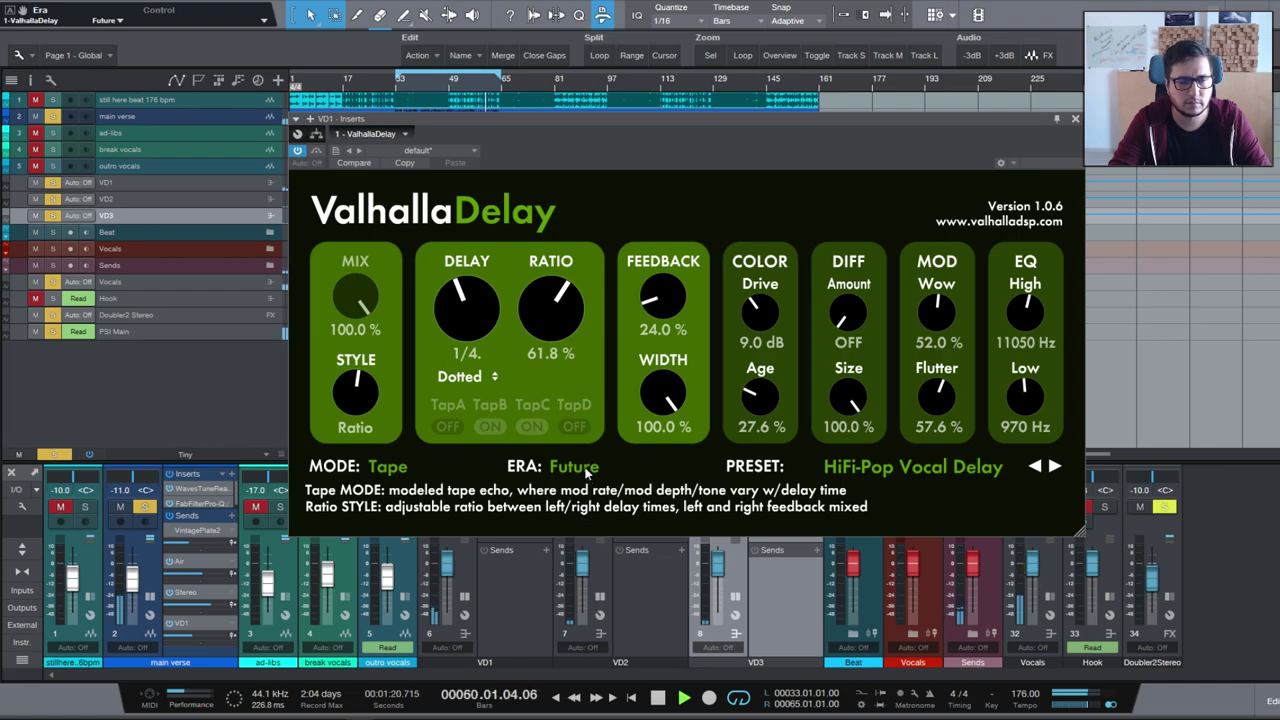
pyautogui.press('space')
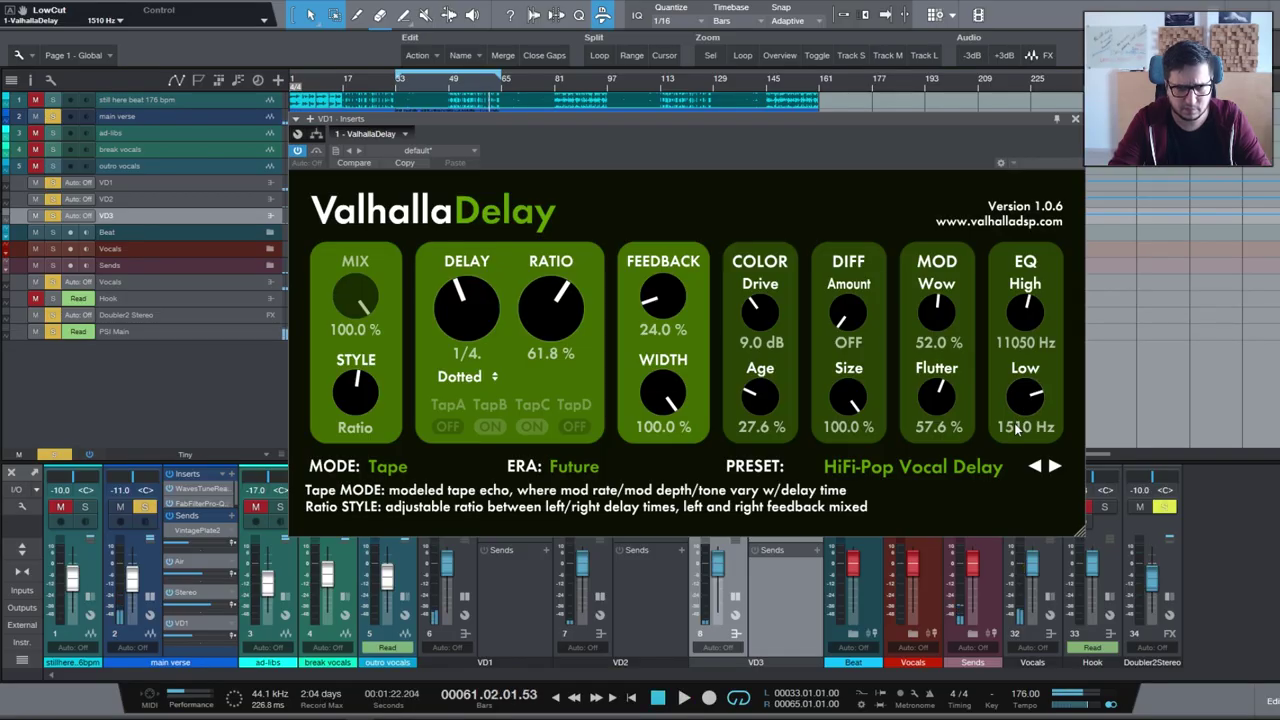
# Set the delay's EQ Low to 2000 Hz and EQ High to 16520 Hz.
pyautogui.moveTo(1017, 428); pyautogui.dragTo(1020, 398)
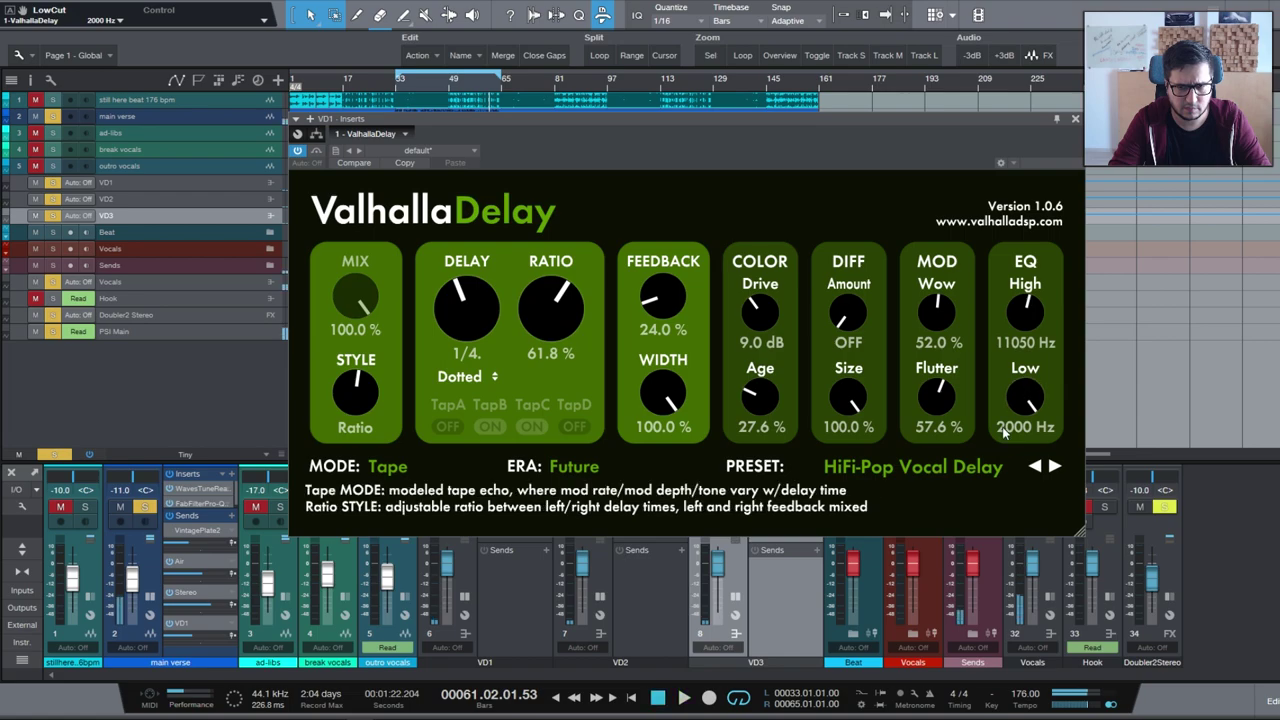
pyautogui.moveTo(1026, 326); pyautogui.dragTo(1026, 320)
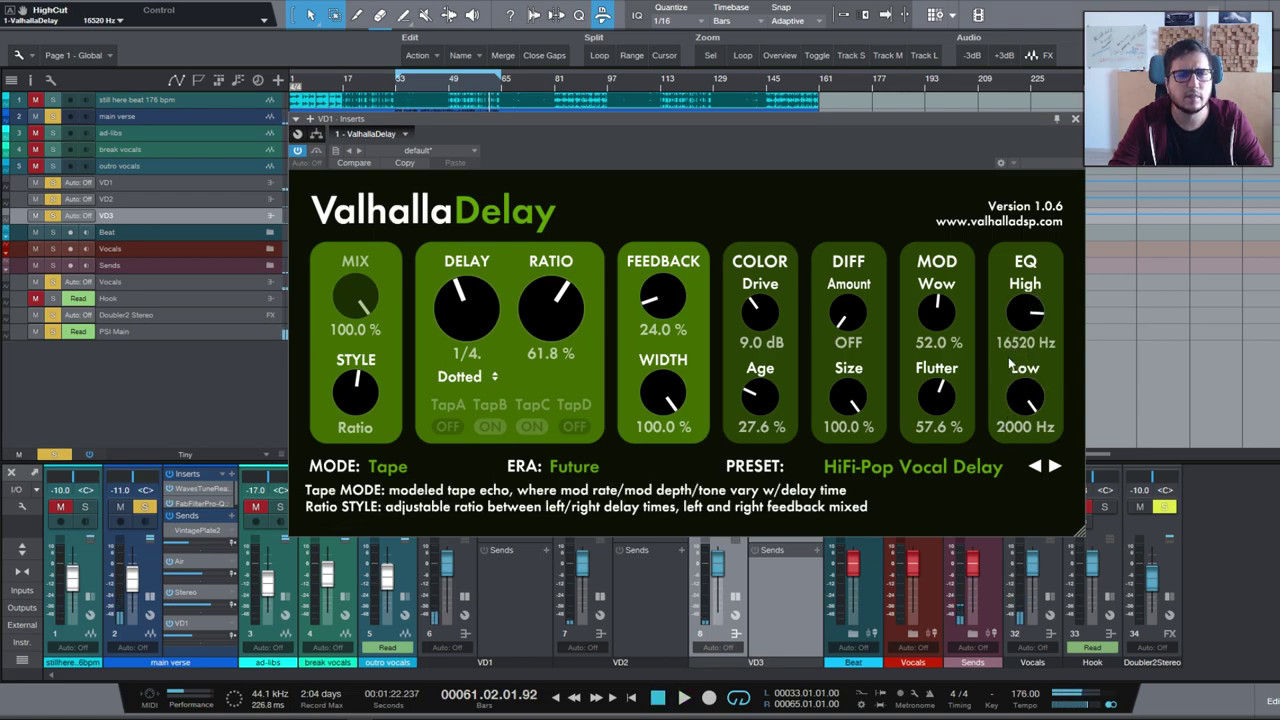
# Set the delay time to a dotted 1/8, audition it, and reduce the EQ Low to 1470 Hz.
pyautogui.scroll(-1, 492, 378)
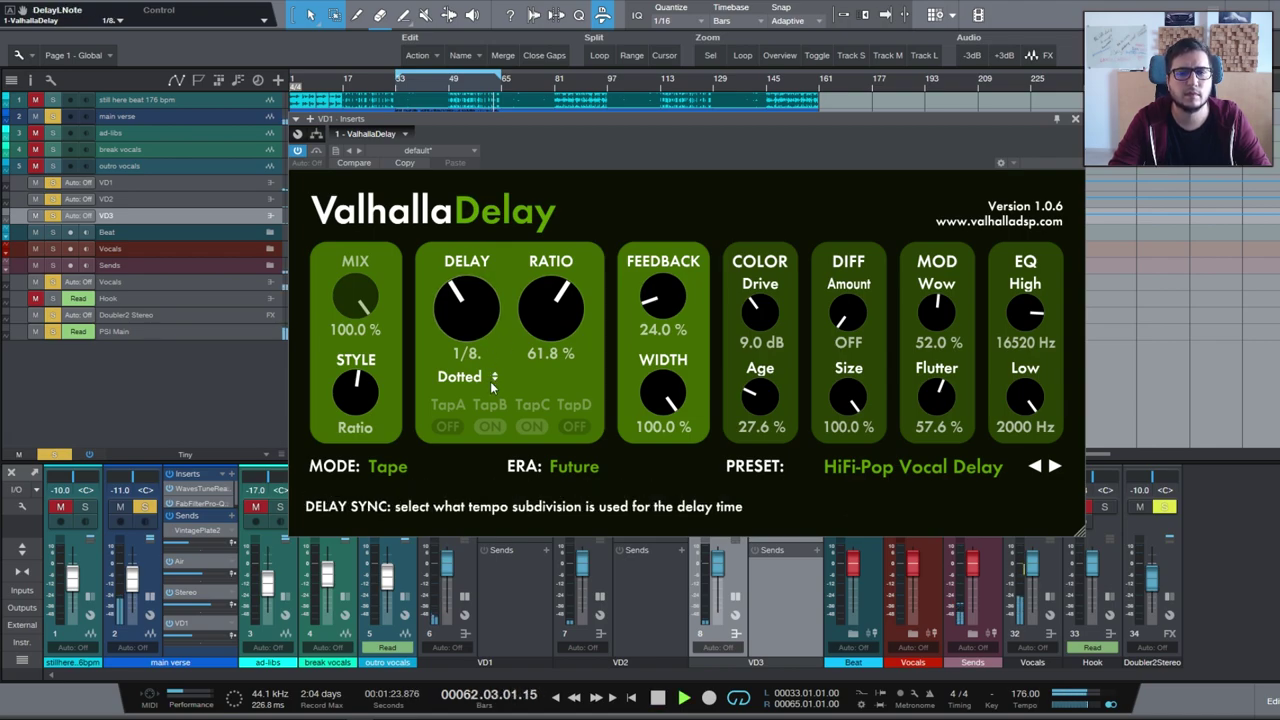
pyautogui.press('space')
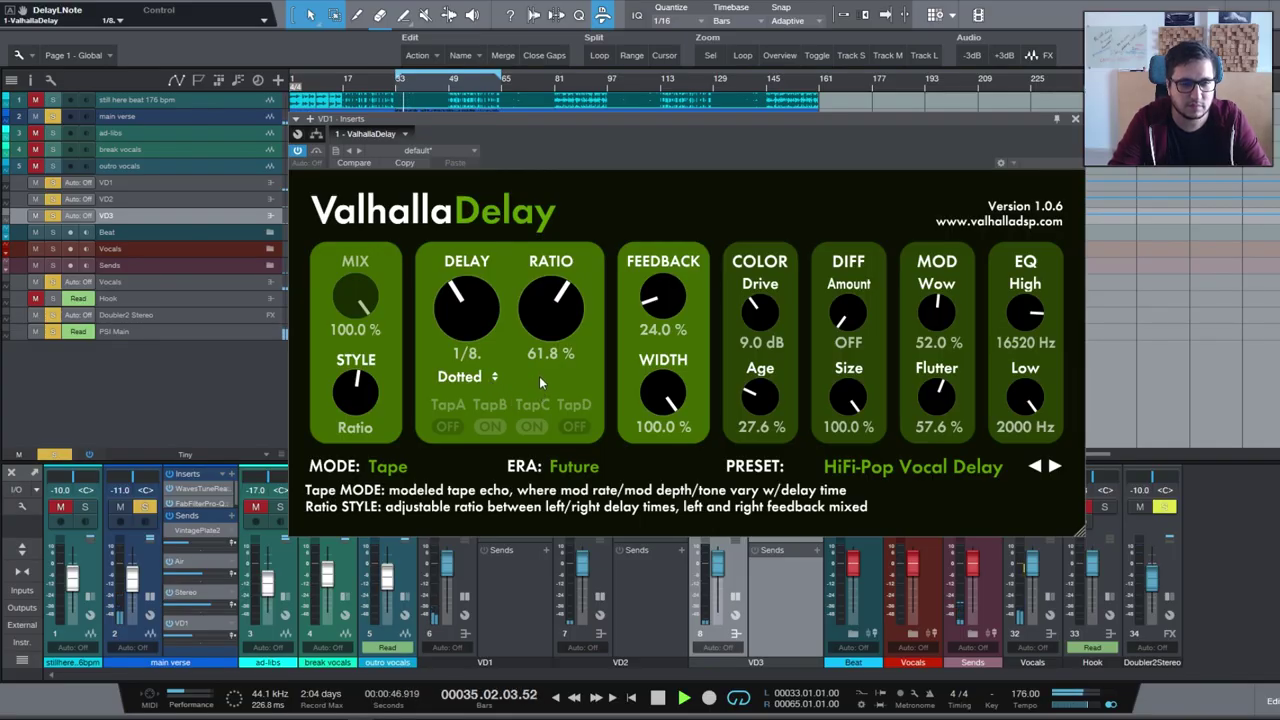
pyautogui.moveTo(1025, 398)
pyautogui.mouseDown()
pyautogui.moveTo(1006, 596)
pyautogui.moveTo(1013, 410)
pyautogui.mouseUp()
pyautogui.press('space')
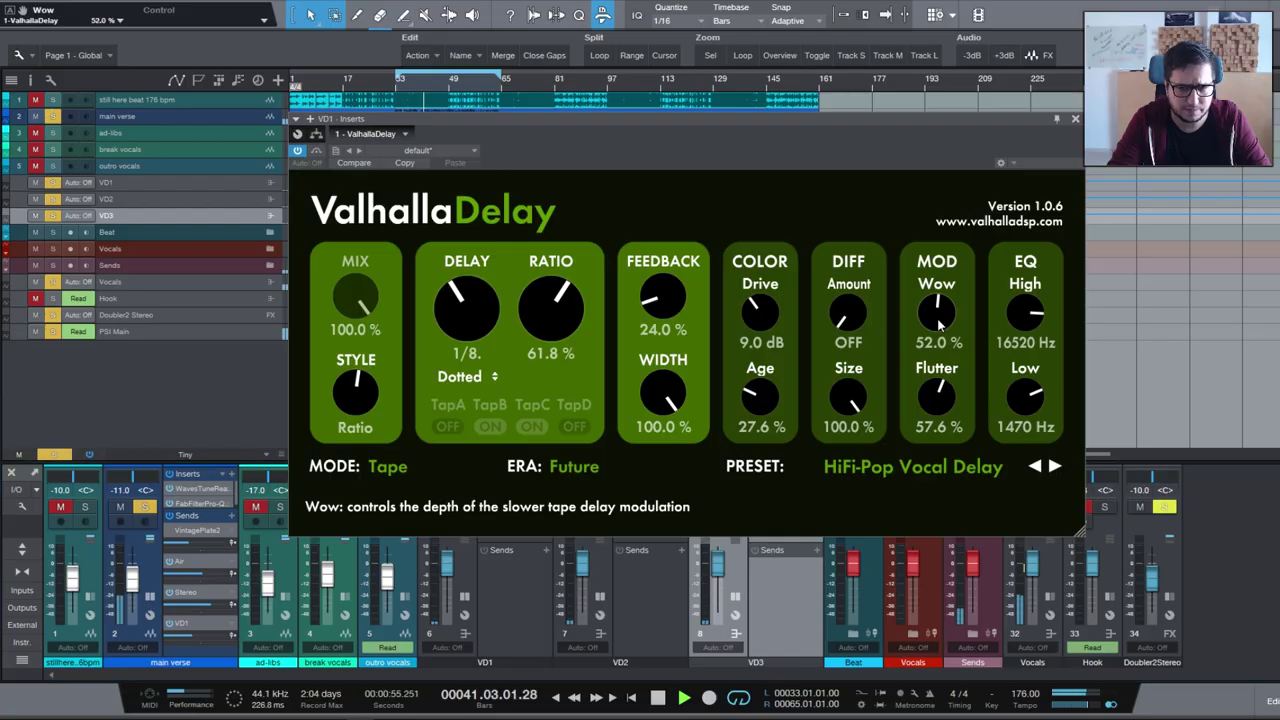
# Try strong tape modulation during playback and settle on Wow at 66.8 % and Flutter at 51.2 %.
pyautogui.moveTo(938, 320); pyautogui.dragTo(952, 250)
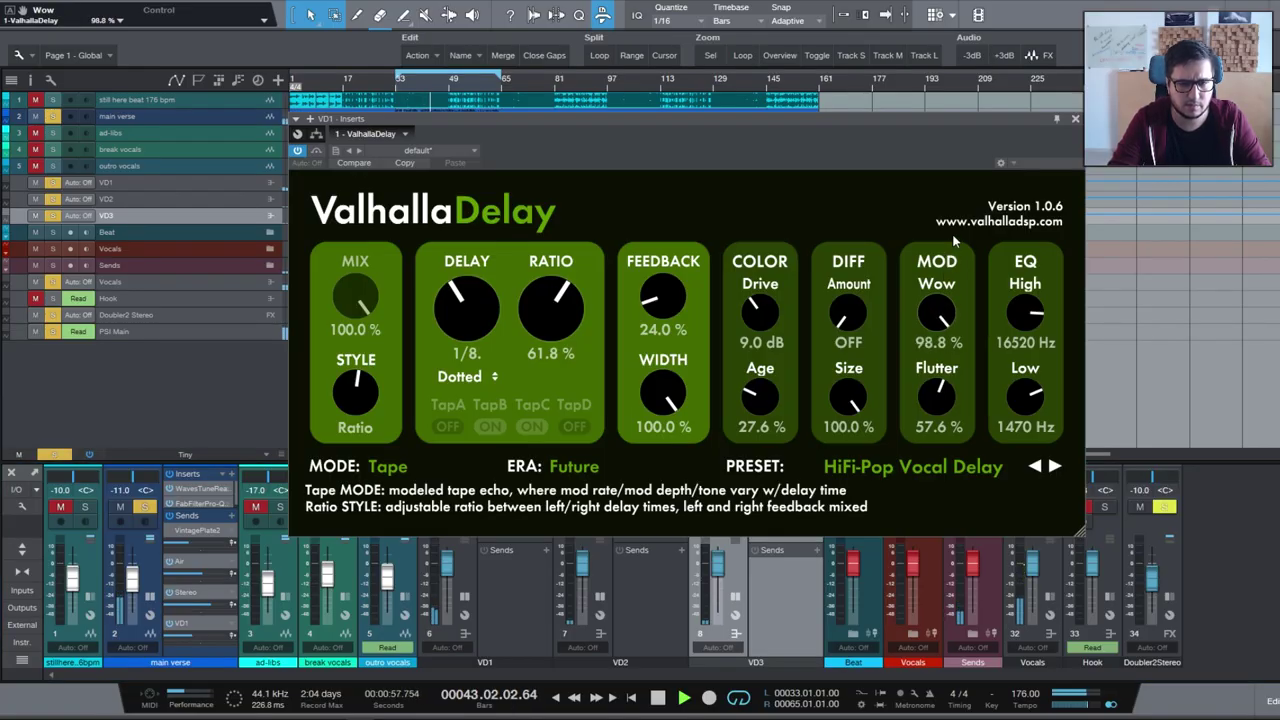
pyautogui.moveTo(938, 396); pyautogui.dragTo(936, 447)
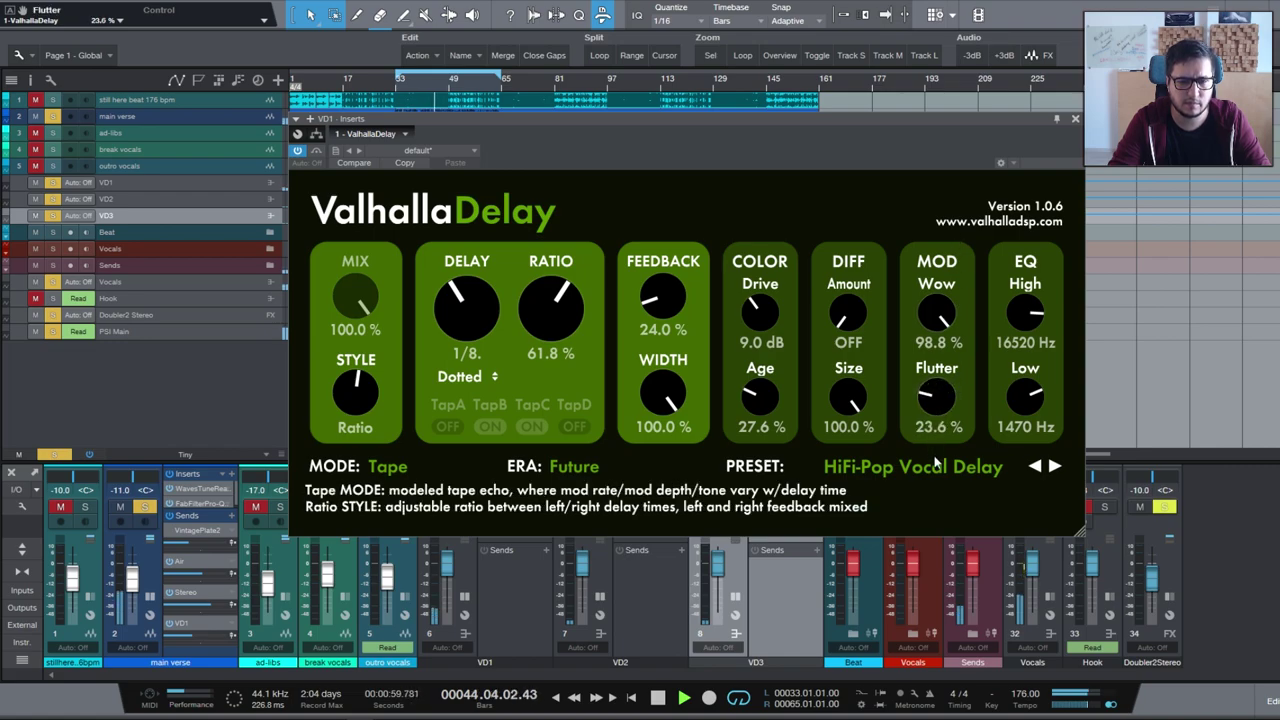
pyautogui.moveTo(937, 315)
pyautogui.mouseDown()
pyautogui.moveTo(937, 400)
pyautogui.moveTo(961, 319)
pyautogui.mouseUp()
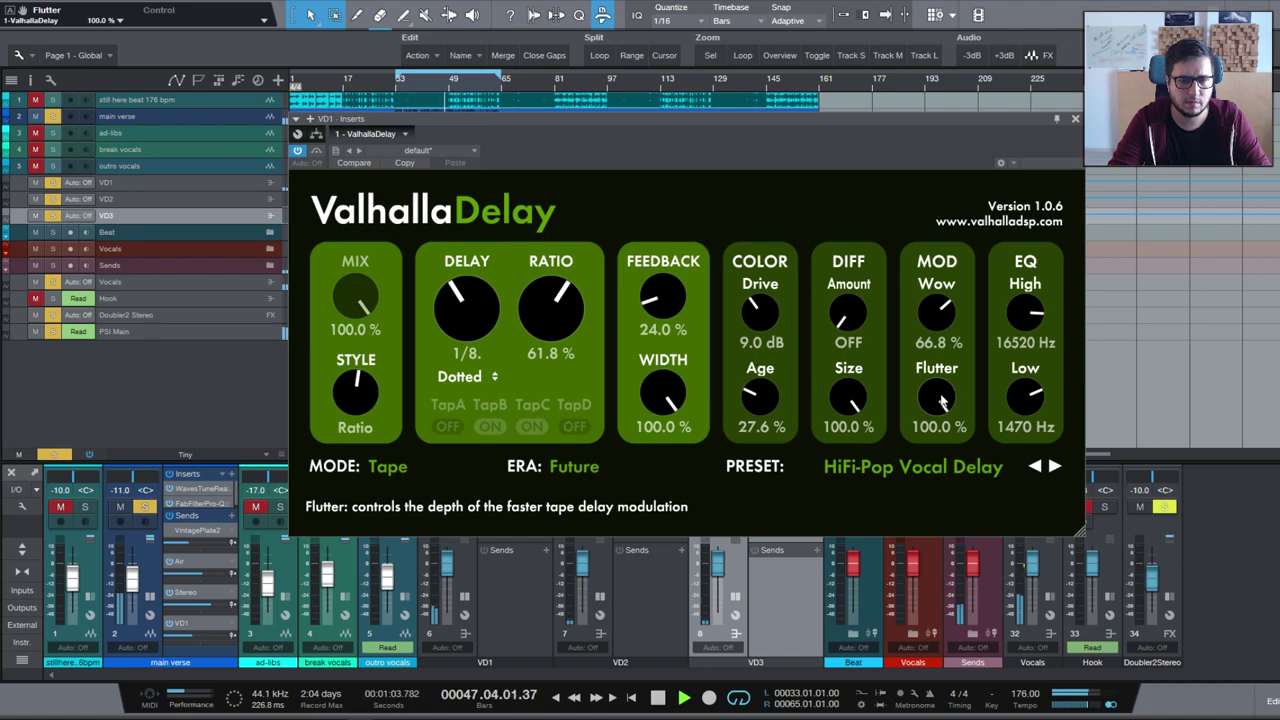
pyautogui.moveTo(941, 398); pyautogui.dragTo(919, 479)
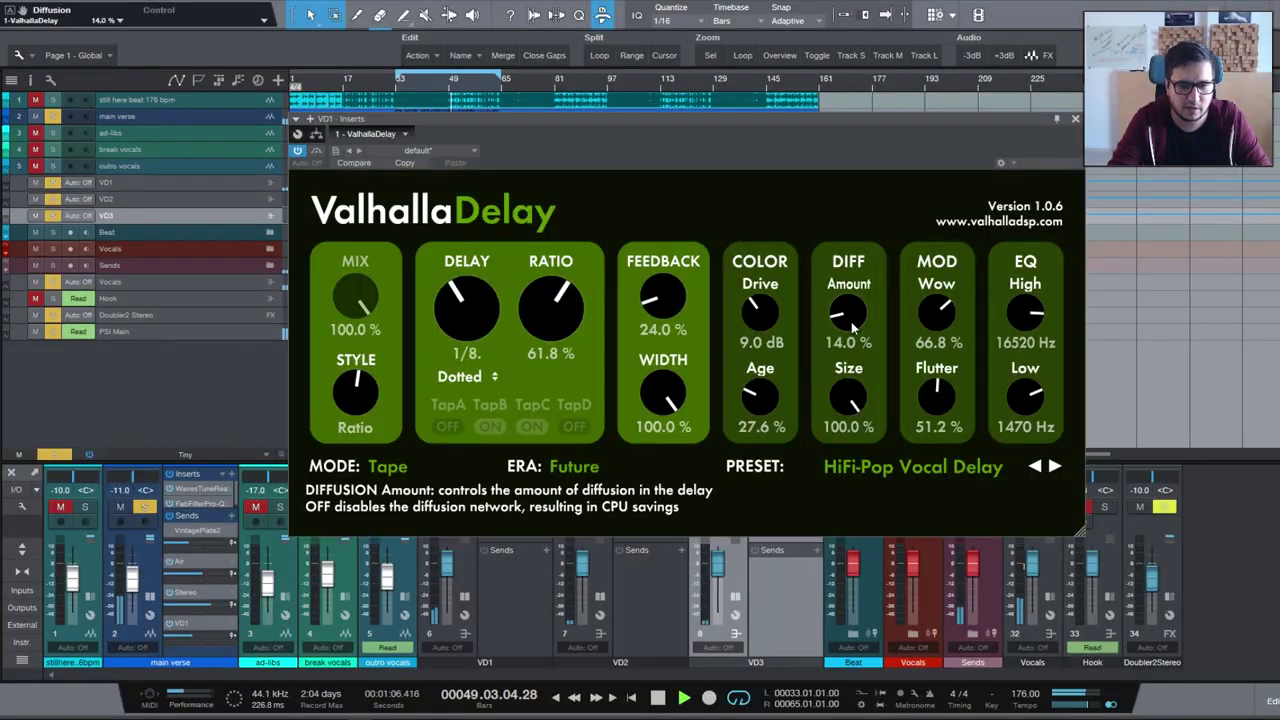
# Audition the diffusion Amount at higher settings up to 100 %, and settle on 10 %.
pyautogui.moveTo(852, 325); pyautogui.dragTo(870, 262)
pyautogui.click(850, 339)
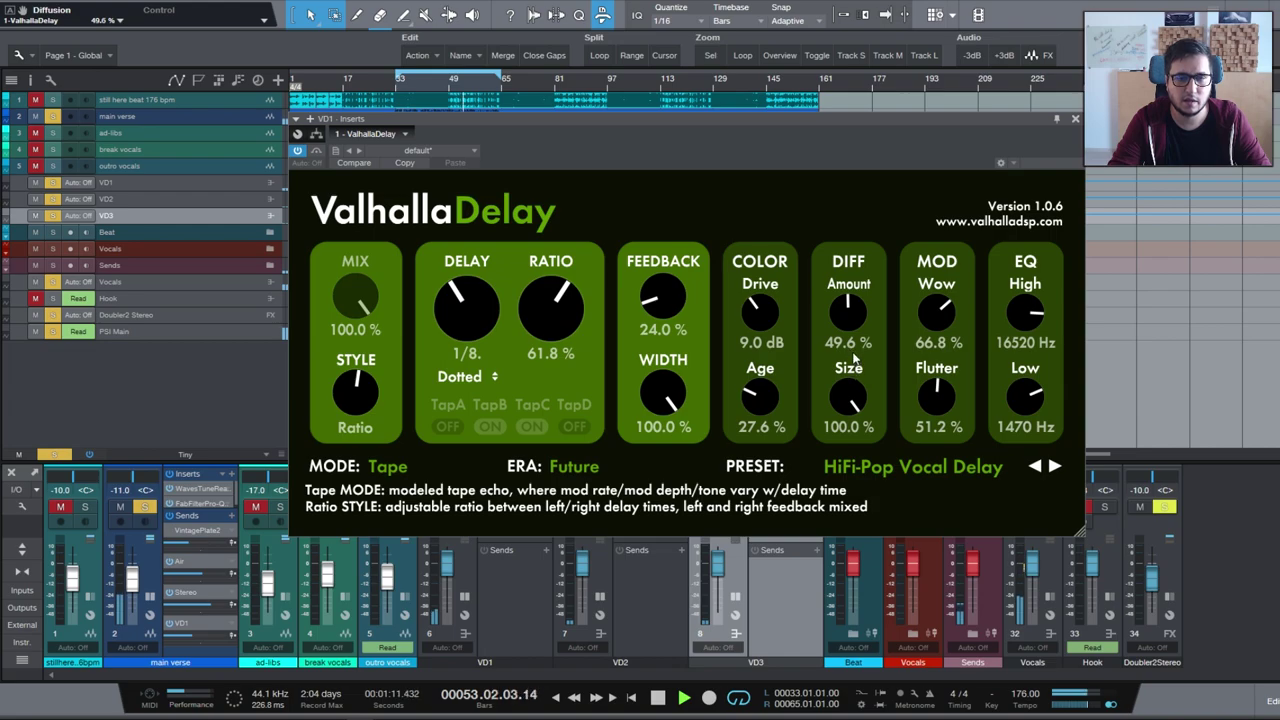
pyautogui.moveTo(855, 355); pyautogui.dragTo(879, 216)
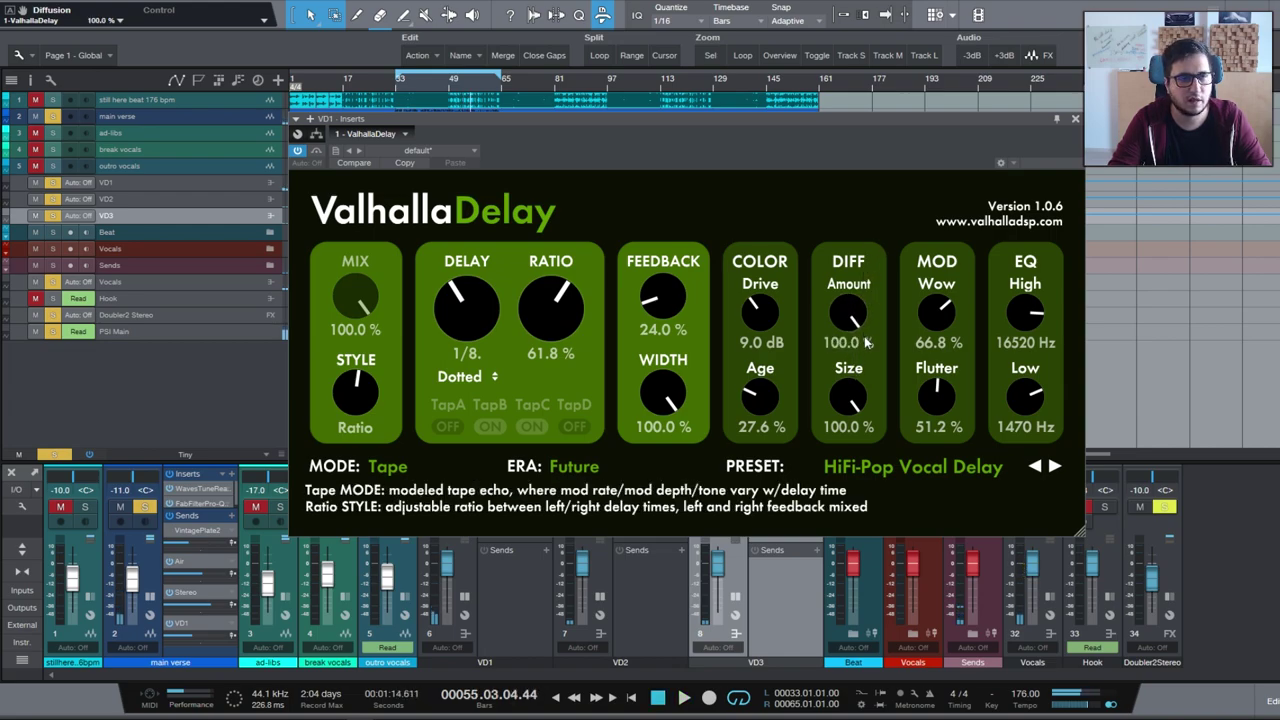
pyautogui.press('space')
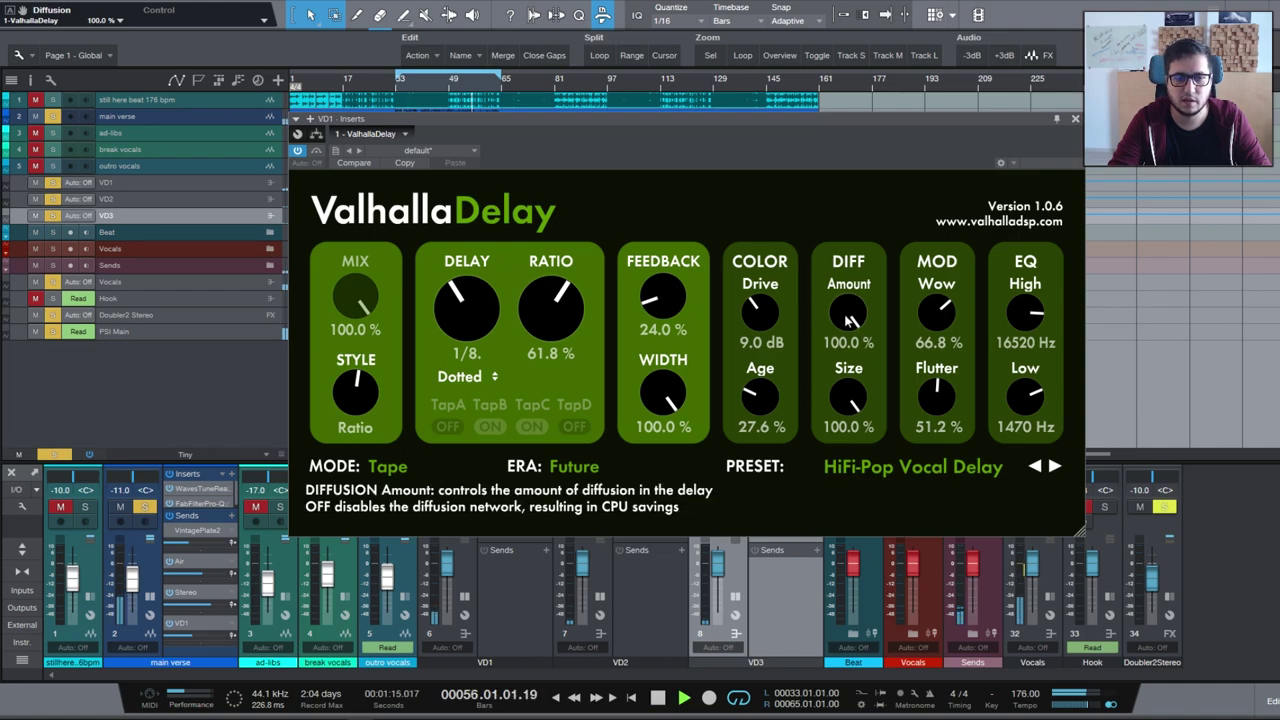
pyautogui.moveTo(847, 317)
pyautogui.mouseDown()
pyautogui.moveTo(825, 449)
pyautogui.moveTo(856, 327)
pyautogui.mouseUp()
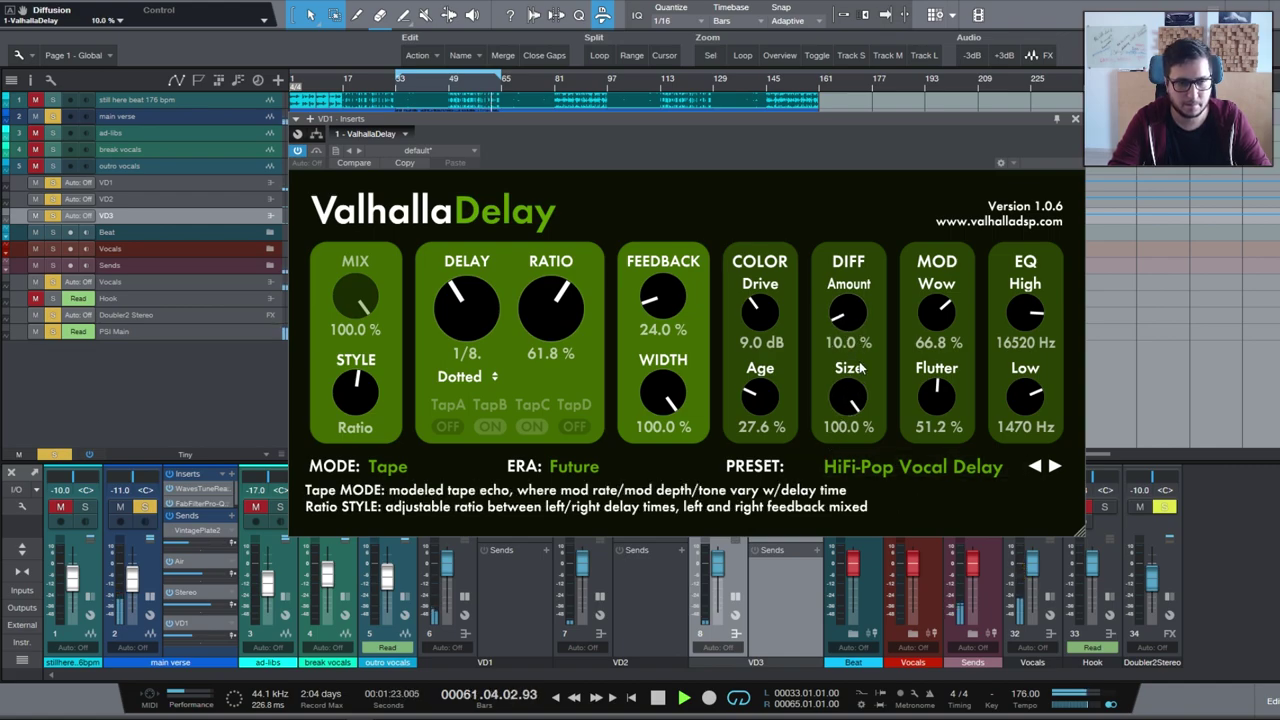
# Set the EQ High to 5660 Hz and the stereo Width to 80 %.
pyautogui.moveTo(1024, 313); pyautogui.dragTo(1016, 423)
pyautogui.moveTo(669, 410); pyautogui.dragTo(704, 323)
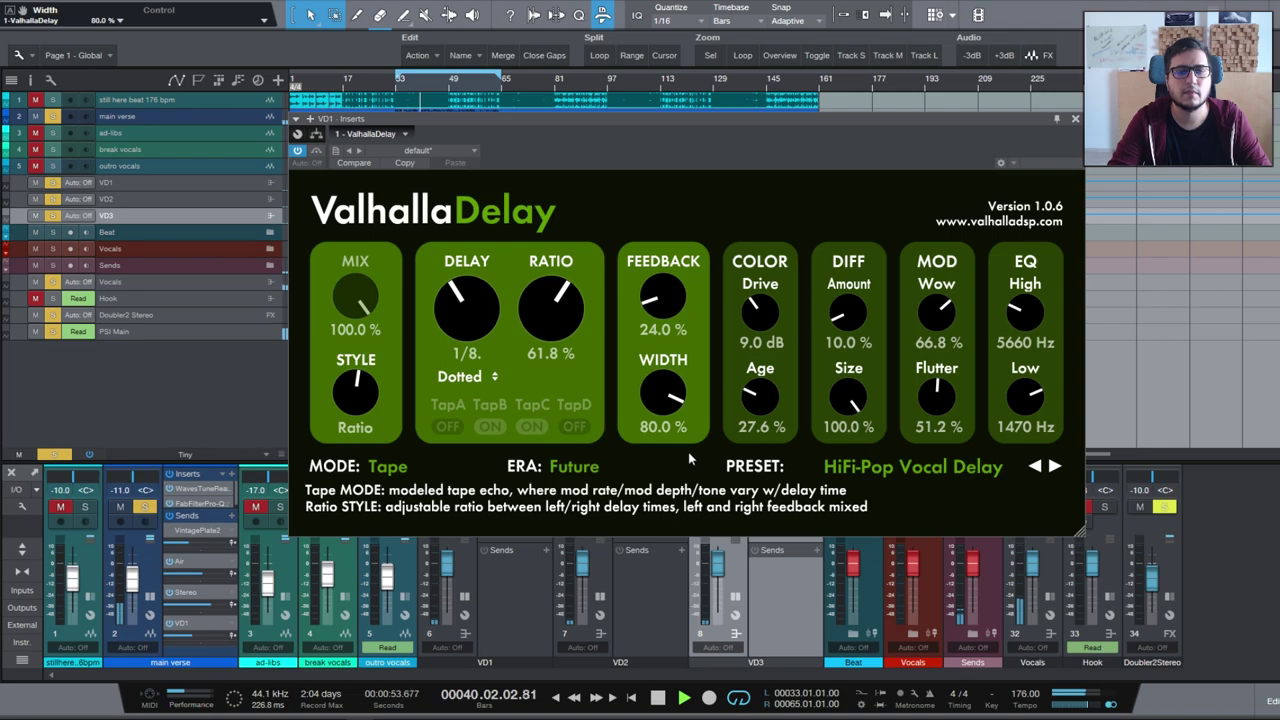
# Adjust the delay's coloration, setting Drive to 21.5 dB and Age to 26.8 %.
pyautogui.moveTo(760, 315); pyautogui.dragTo(782, 242)
pyautogui.moveTo(765, 395); pyautogui.dragTo(786, 261)
pyautogui.moveTo(760, 402); pyautogui.dragTo(725, 532)
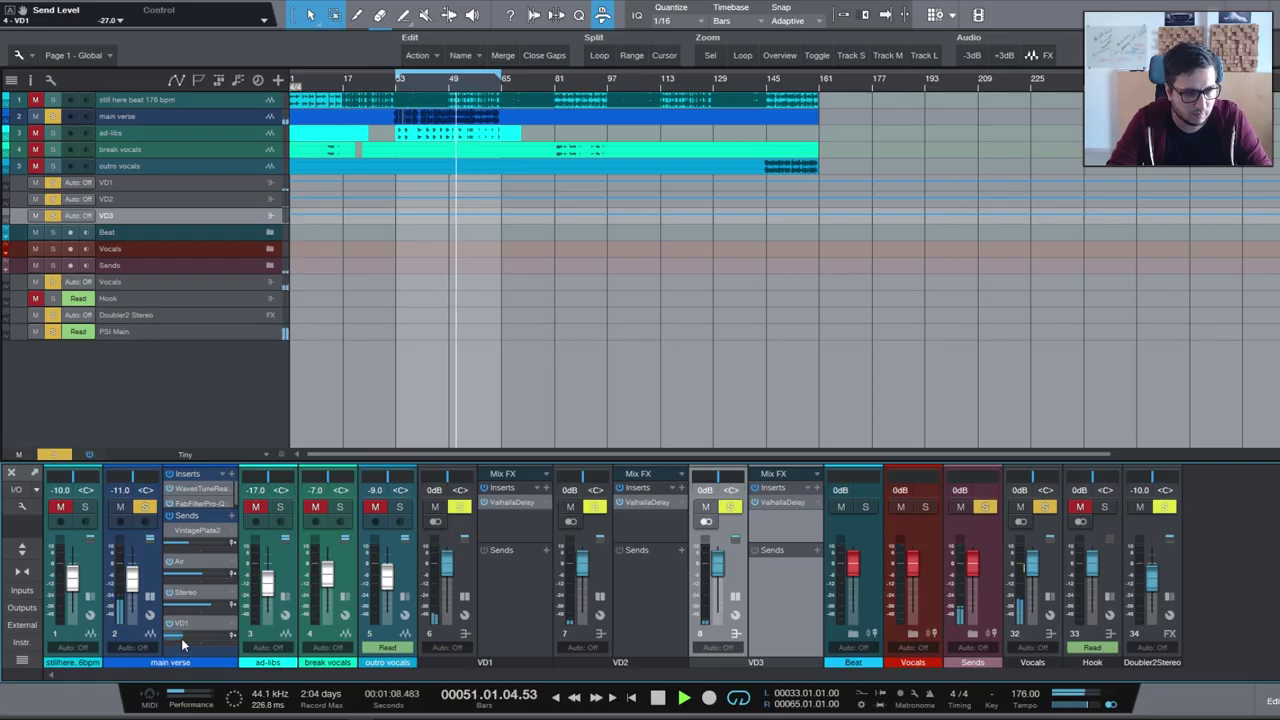
# Bring in the beat and set the main verse's VD1 send level to -30.0 dB.
pyautogui.moveTo(181, 650); pyautogui.dragTo(180, 656)
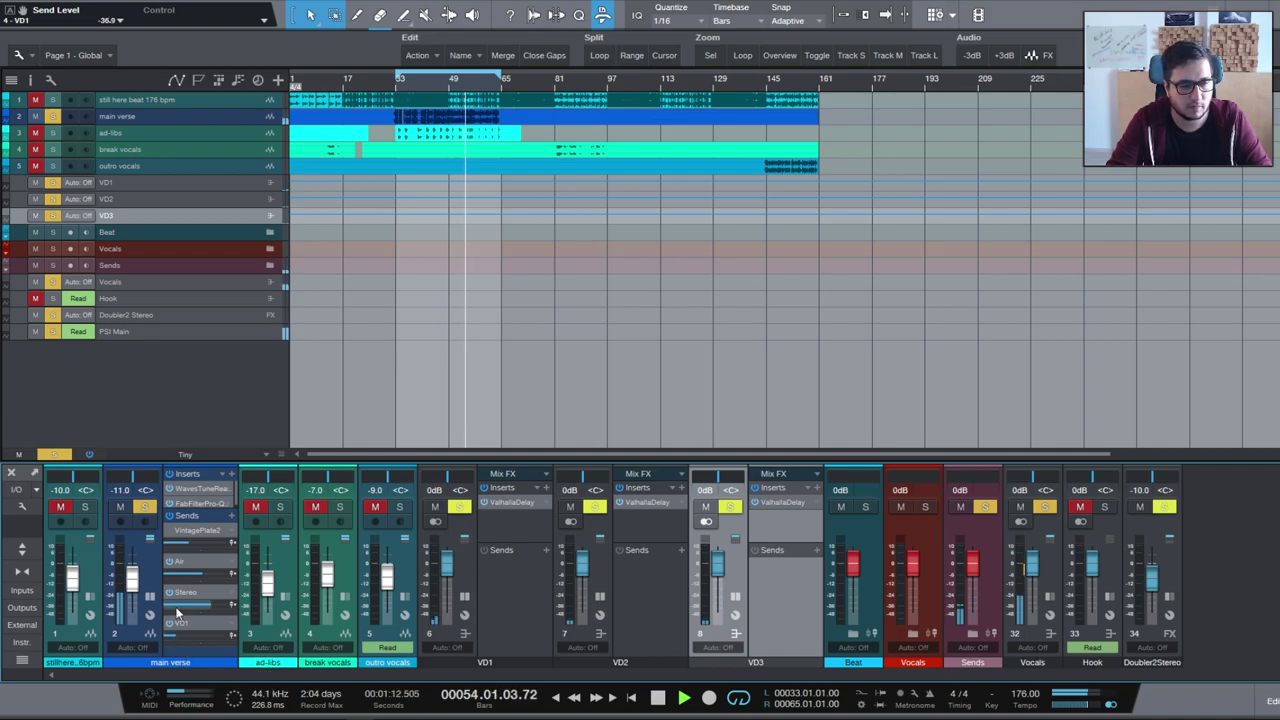
pyautogui.moveTo(177, 637)
pyautogui.mouseDown()
pyautogui.moveTo(190, 637)
pyautogui.moveTo(176, 656)
pyautogui.mouseUp()
pyautogui.click(60, 507)
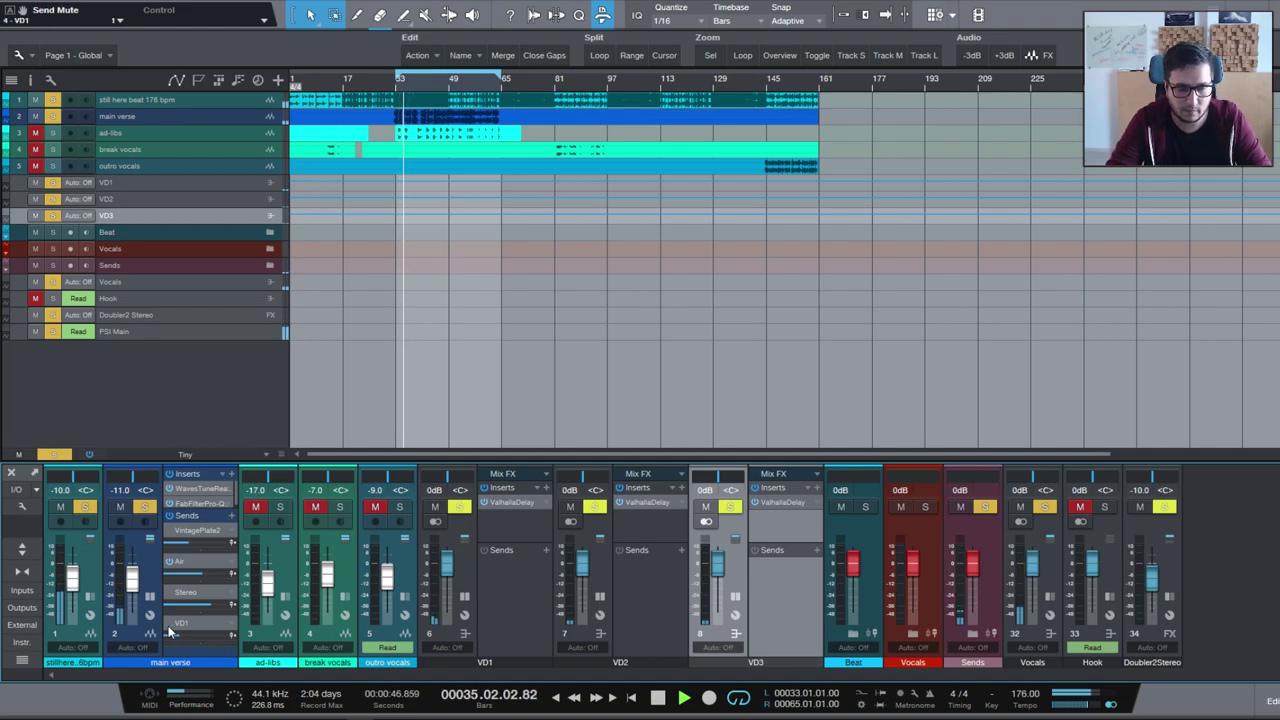
pyautogui.moveTo(189, 634)
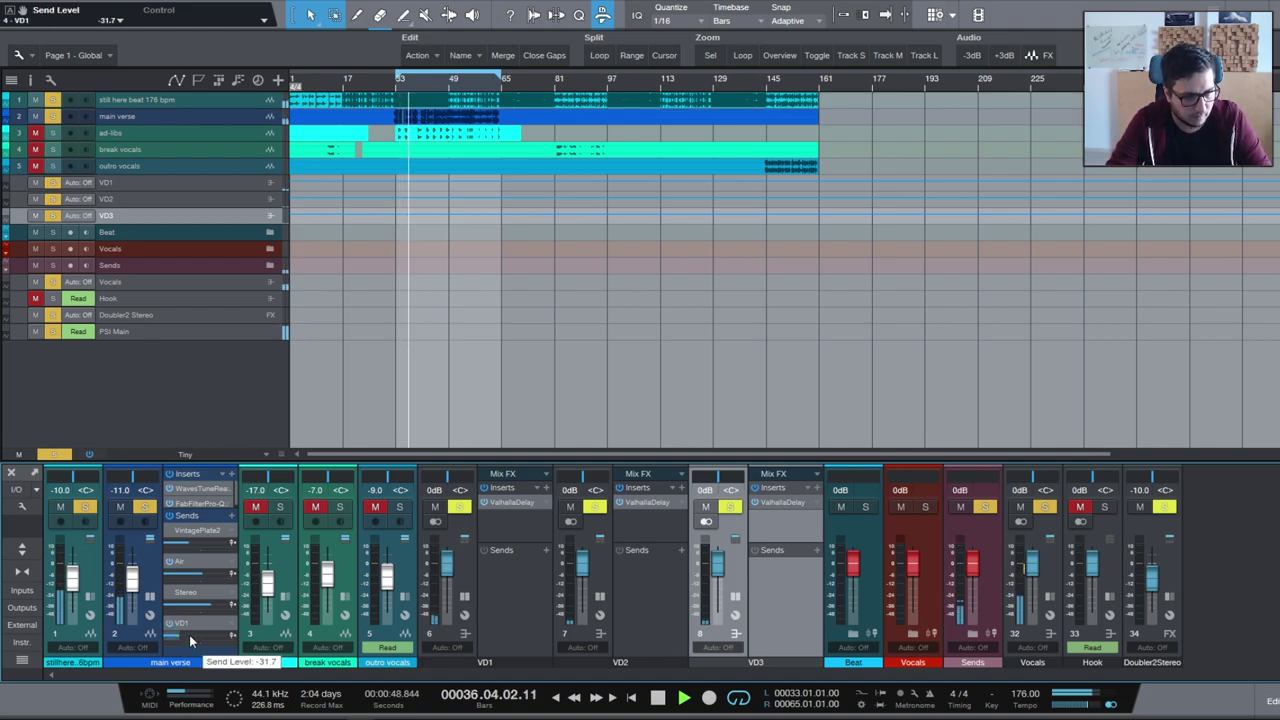
pyautogui.scroll(2, 189, 634)
# Compare the delayed main verse without and with the beat, and stop playback.
pyautogui.click(86, 508)
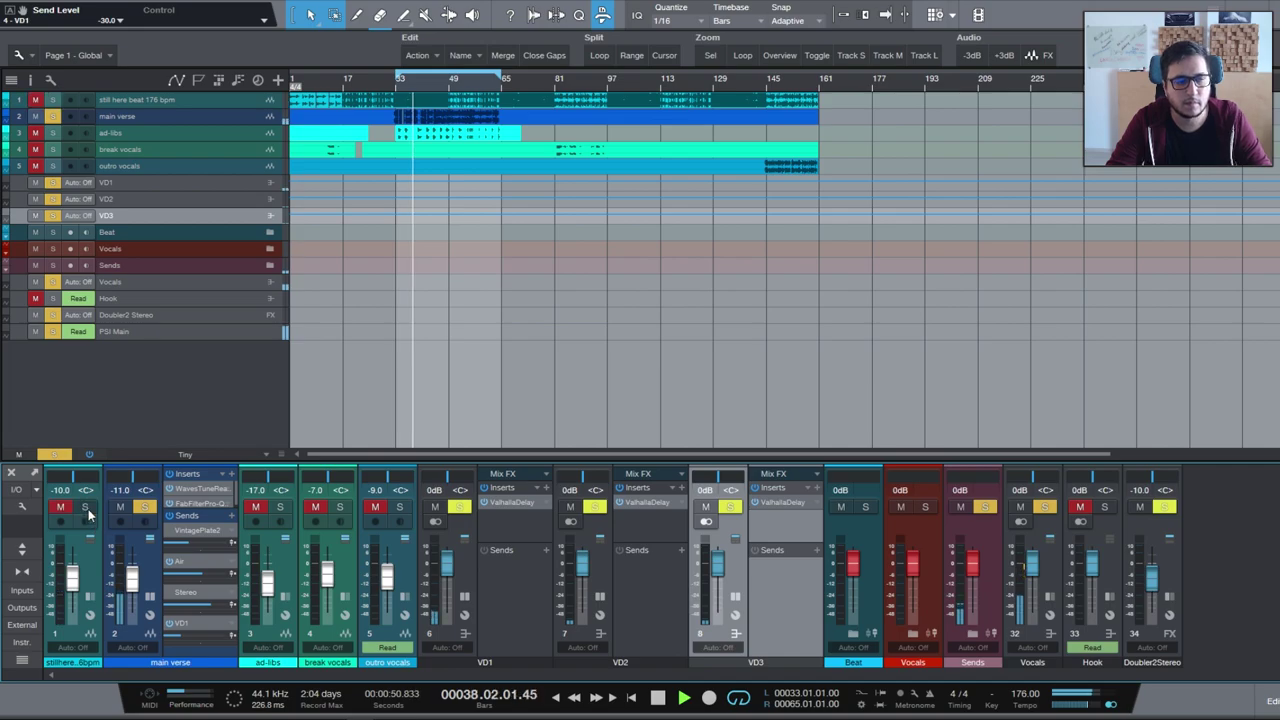
pyautogui.click(87, 509)
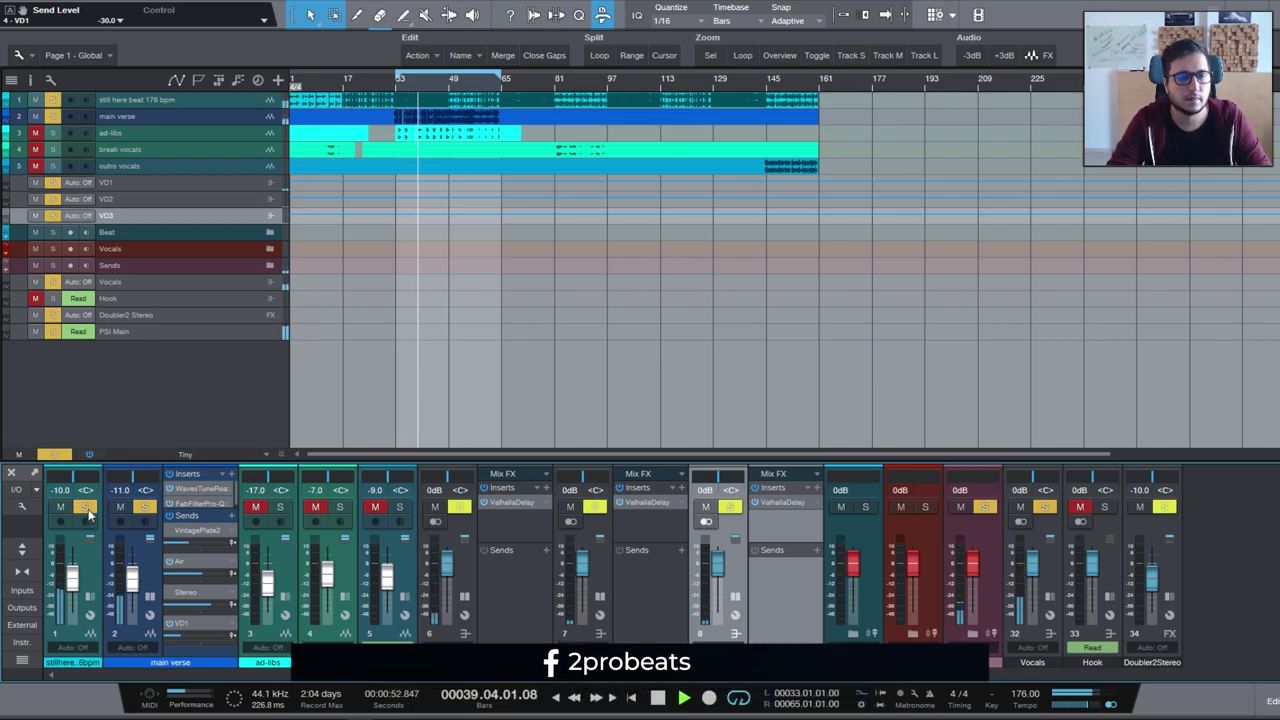
pyautogui.press('space')
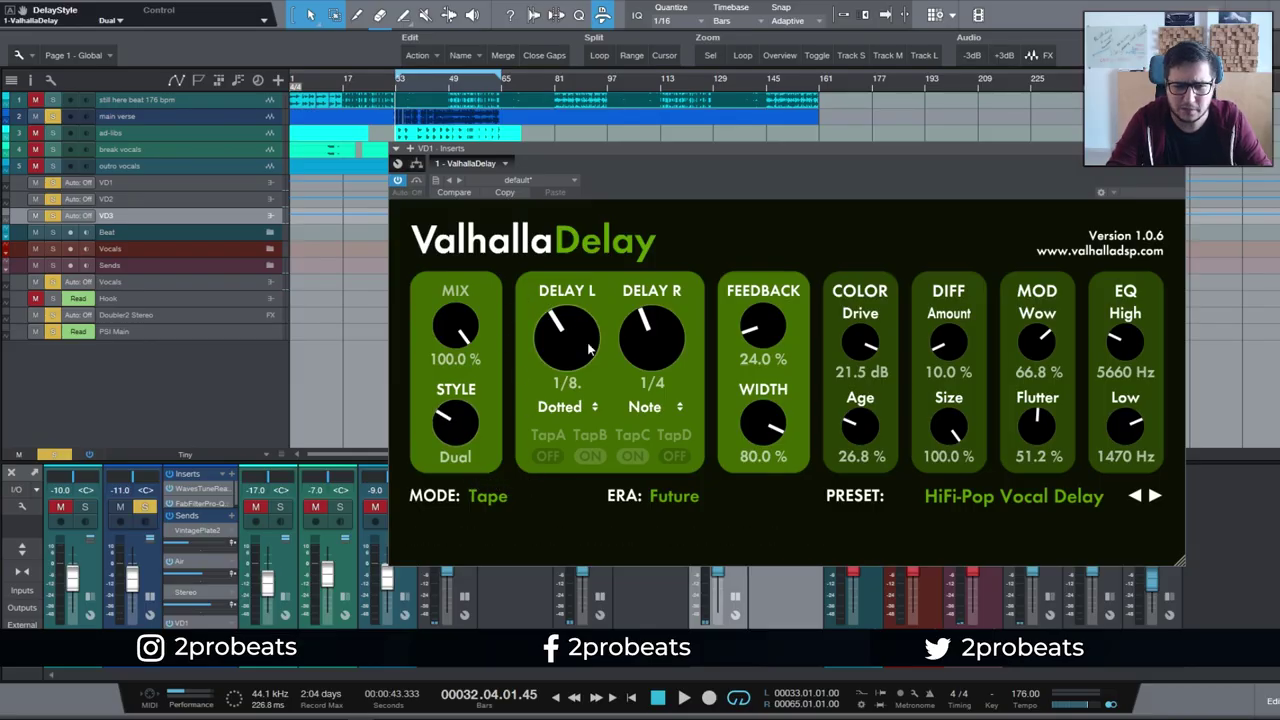
# Switch both delay times to Msec and set the left delay to 8 ms and the right to 68 ms.
pyautogui.click(561, 407)
pyautogui.click(563, 427)
pyautogui.click(645, 407)
pyautogui.click(655, 428)
pyautogui.moveTo(655, 345); pyautogui.dragTo(655, 337)
# Change the delay mode to Pitch, and set Feedback to 19.2 %, Width to 100 % and Drive to 1.2 dB.
pyautogui.click(489, 497)
pyautogui.click(498, 618)
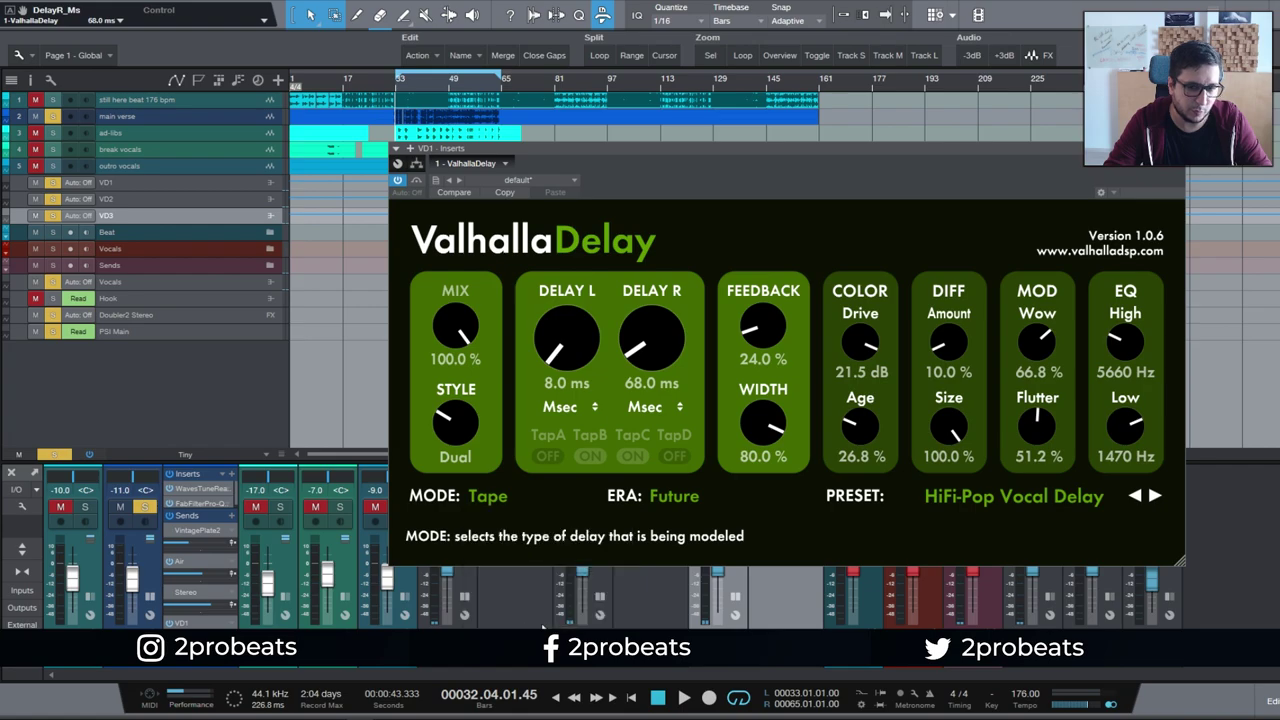
pyautogui.moveTo(855, 400); pyautogui.dragTo(857, 430)
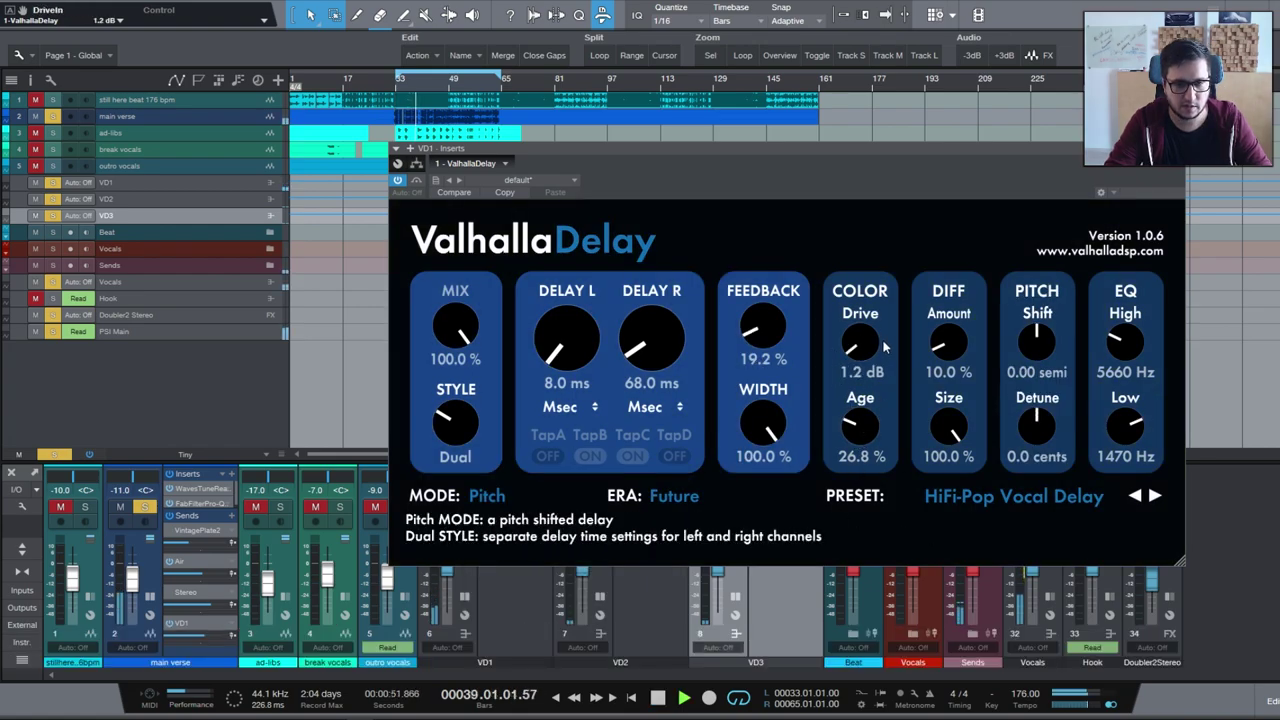
# Set Drive to 1.9 dB, Age to 0 % and Diffusion Amount to 100 %, and raise the main verse's VD1 send level to +5.5.
pyautogui.moveTo(860, 345); pyautogui.dragTo(860, 340)
pyautogui.moveTo(857, 425); pyautogui.dragTo(868, 503)
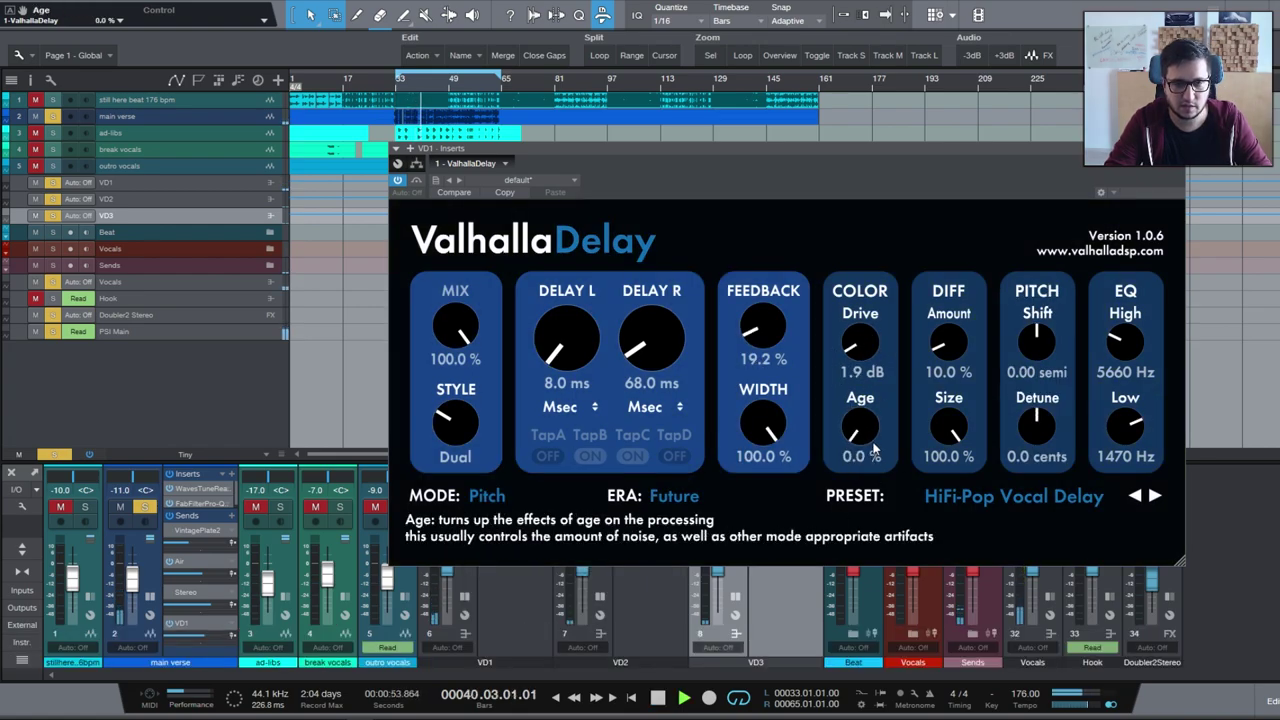
pyautogui.moveTo(947, 362); pyautogui.dragTo(972, 352)
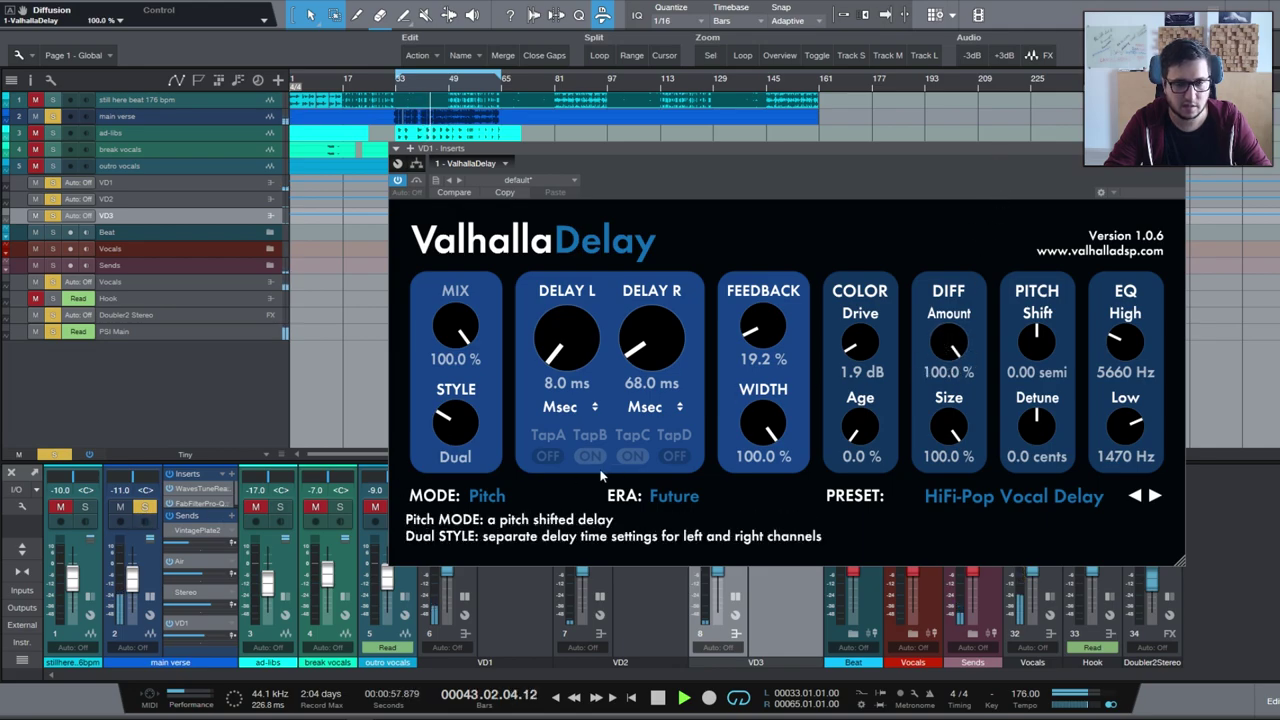
pyautogui.moveTo(205, 637); pyautogui.dragTo(226, 640)
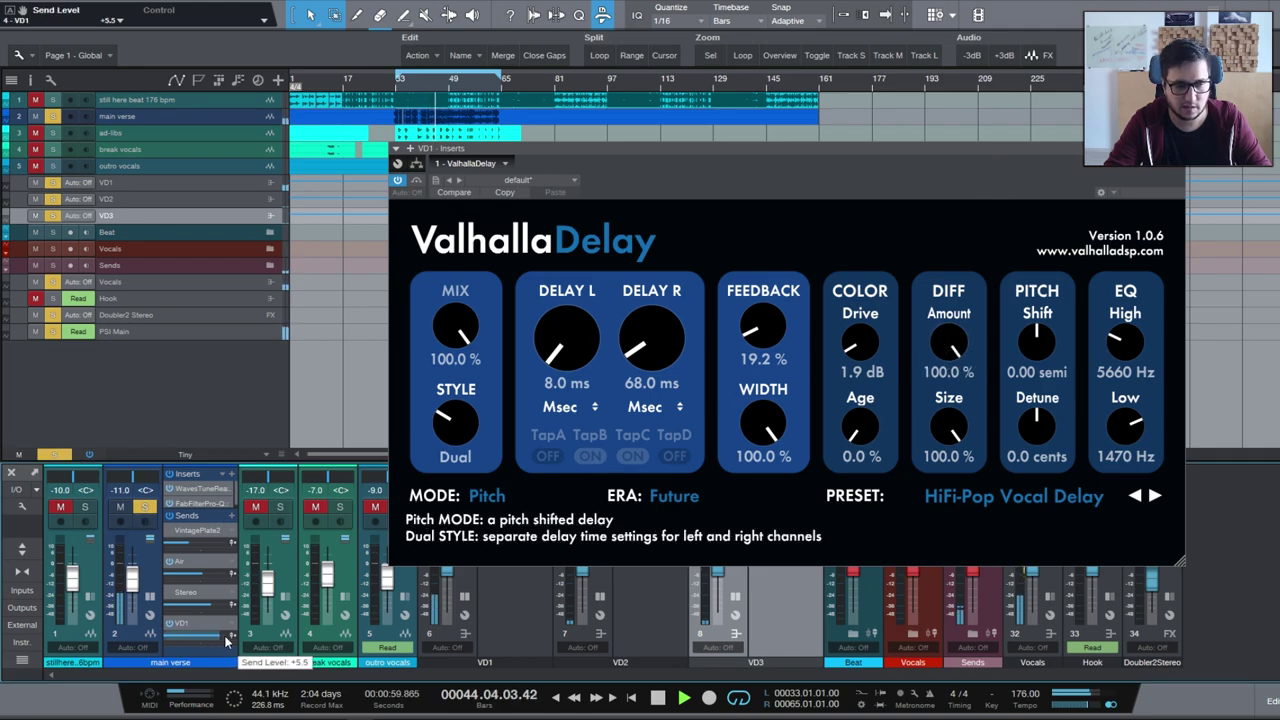
# Try a pitch shift of 9.41 semitones, reset it to 0, and set Detune to 21.6 cents.
pyautogui.moveTo(1036, 345); pyautogui.dragTo(1038, 320)
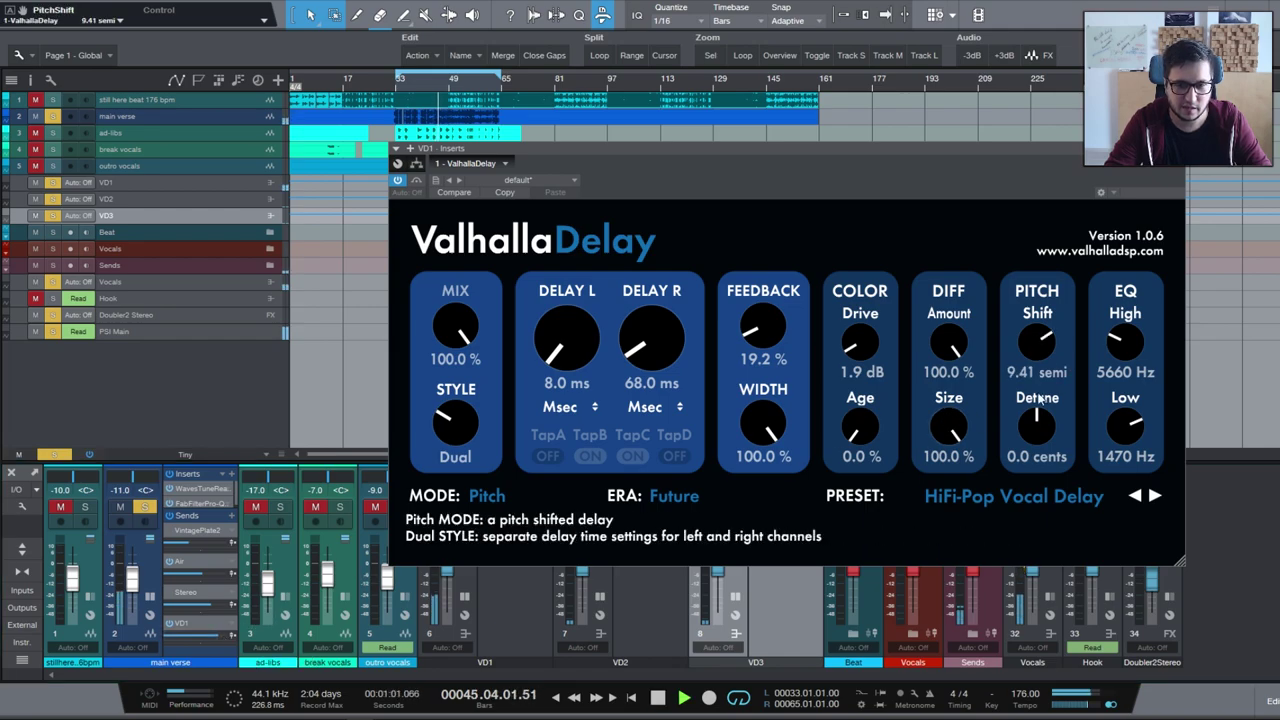
pyautogui.doubleClick(1037, 341)
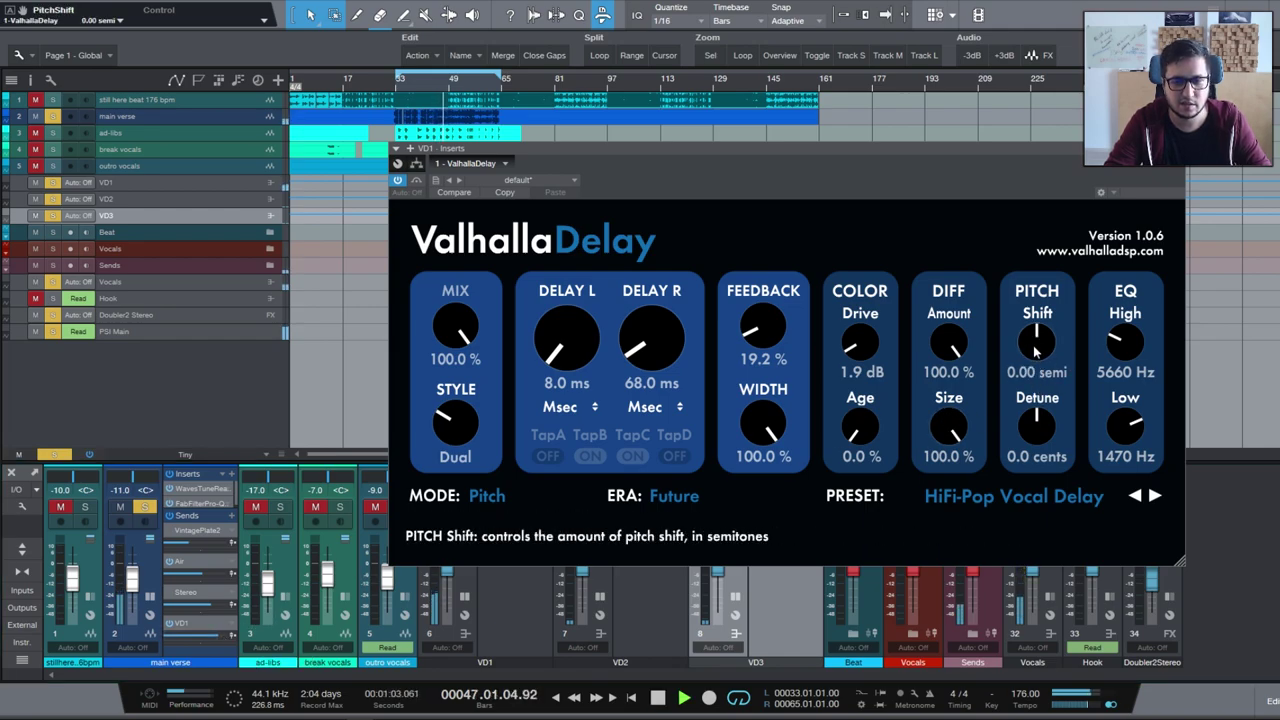
pyautogui.moveTo(1043, 432); pyautogui.dragTo(1017, 515)
pyautogui.moveTo(1045, 455); pyautogui.dragTo(1085, 378)
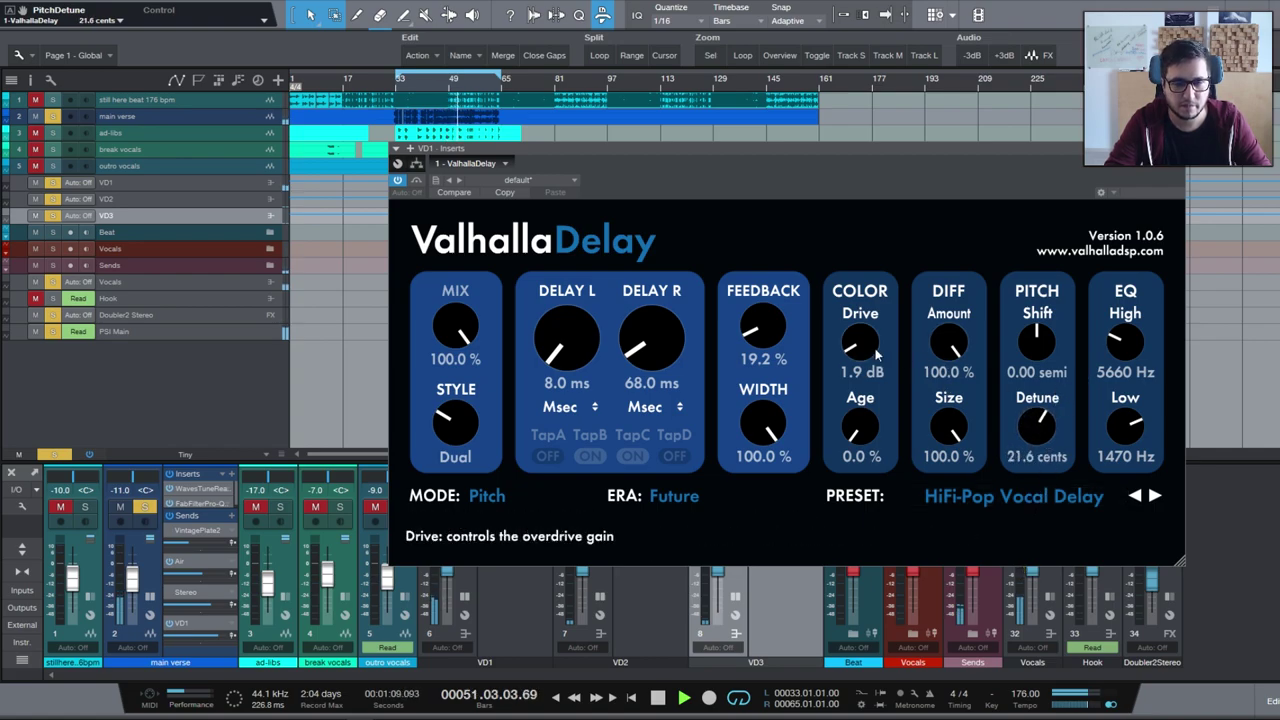
# Turn Diffusion Amount off and set the EQ's Low to 2000 Hz and High to 20000 Hz.
pyautogui.moveTo(948, 343); pyautogui.dragTo(912, 426)
pyautogui.moveTo(1125, 428); pyautogui.dragTo(1105, 527)
pyautogui.moveTo(1137, 343); pyautogui.dragTo(1137, 280)
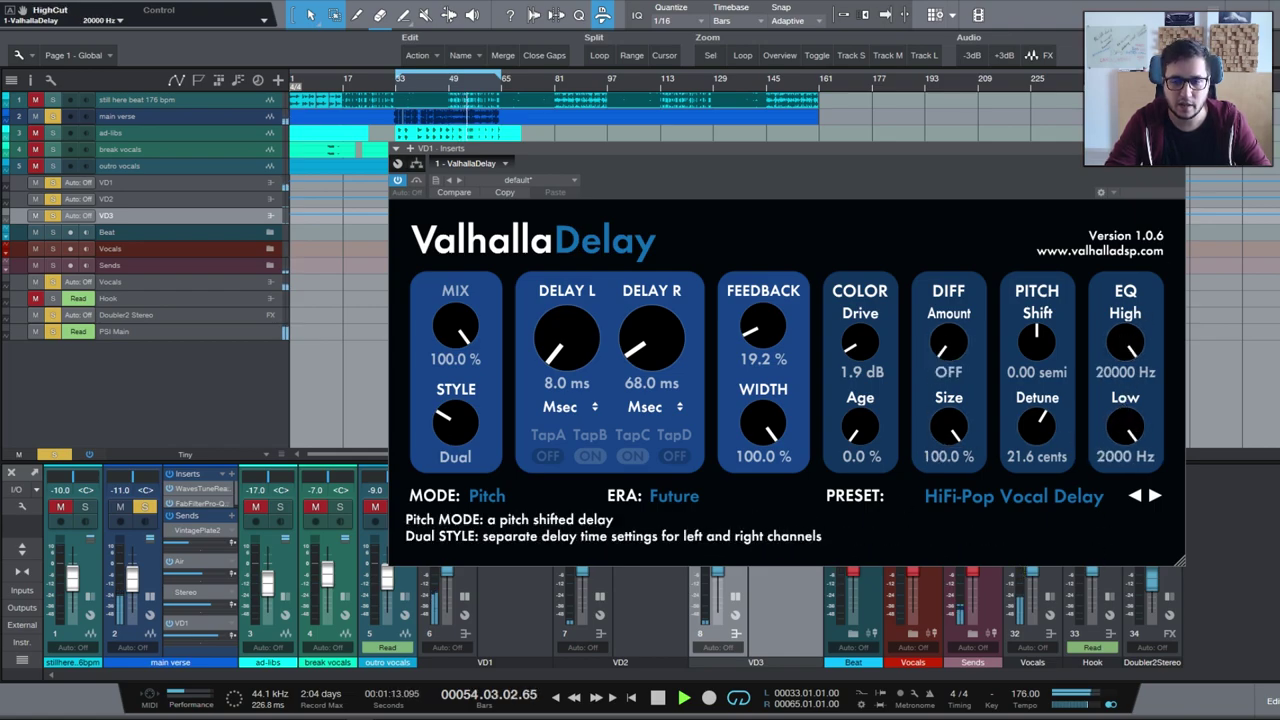
# Set the right delay to 20 ms, Feedback to 0 % and Drive to 10.4 dB.
pyautogui.moveTo(651, 340); pyautogui.dragTo(610, 420)
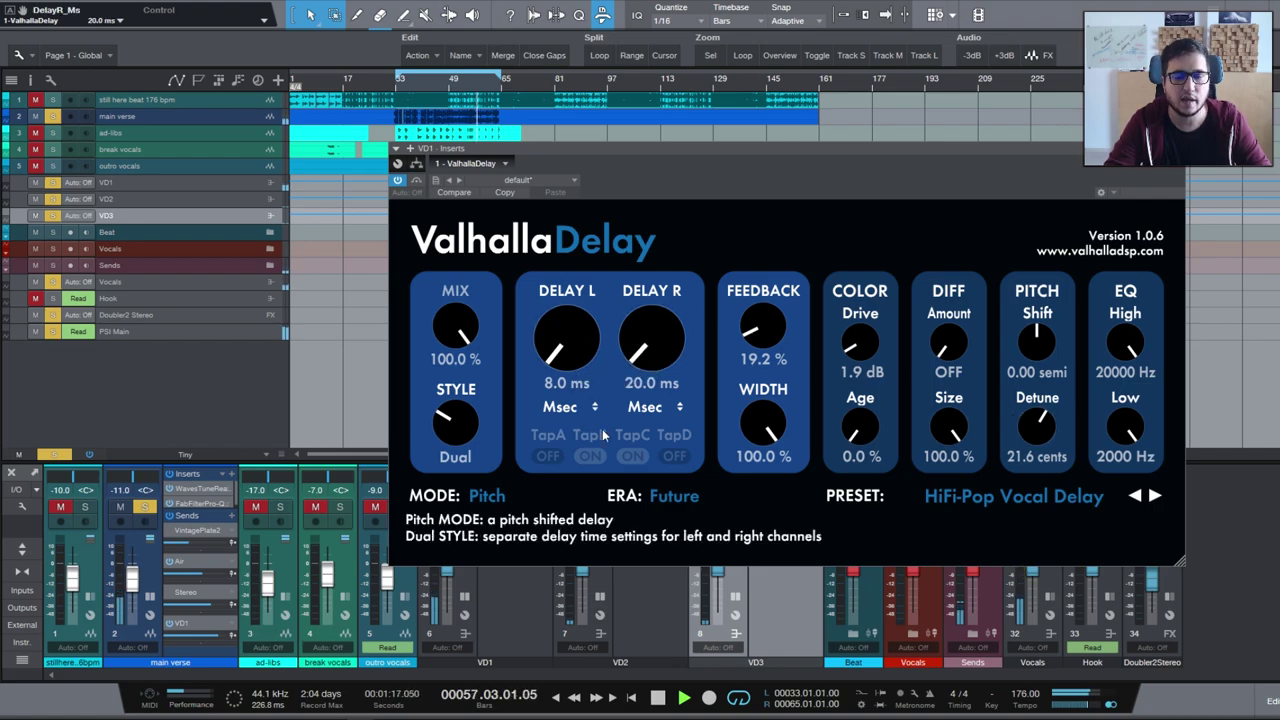
pyautogui.moveTo(760, 335); pyautogui.dragTo(790, 470)
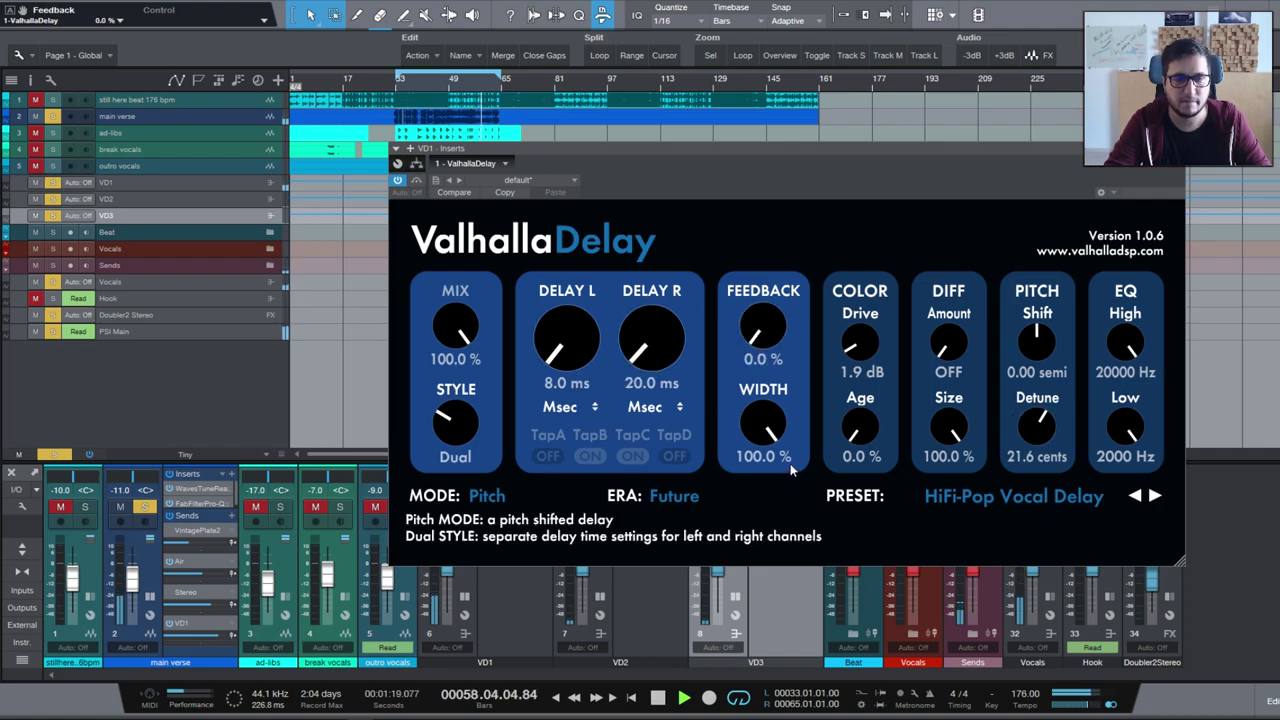
pyautogui.moveTo(858, 345); pyautogui.dragTo(858, 290)
pyautogui.moveTo(858, 355); pyautogui.dragTo(856, 425)
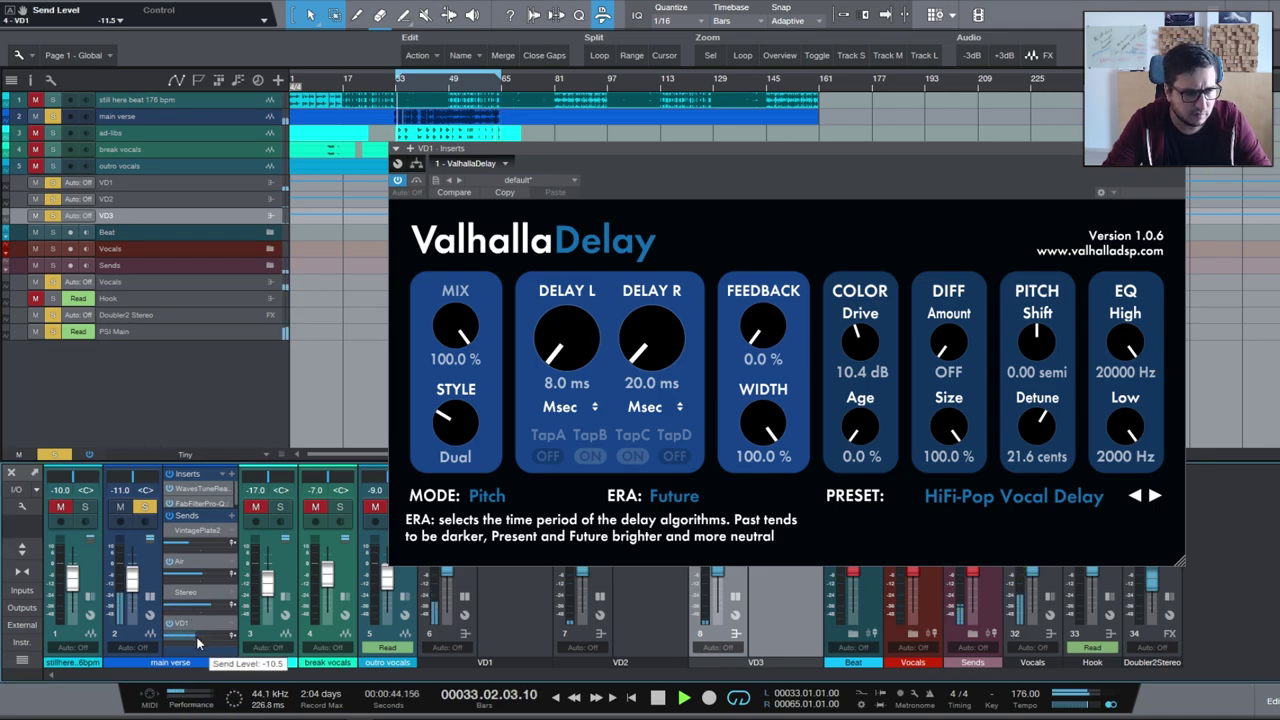
# Audition the main verse's VD1 send at -7.5 with the beat and lower the send level to -22.5.
pyautogui.scroll(-3, 204, 635)
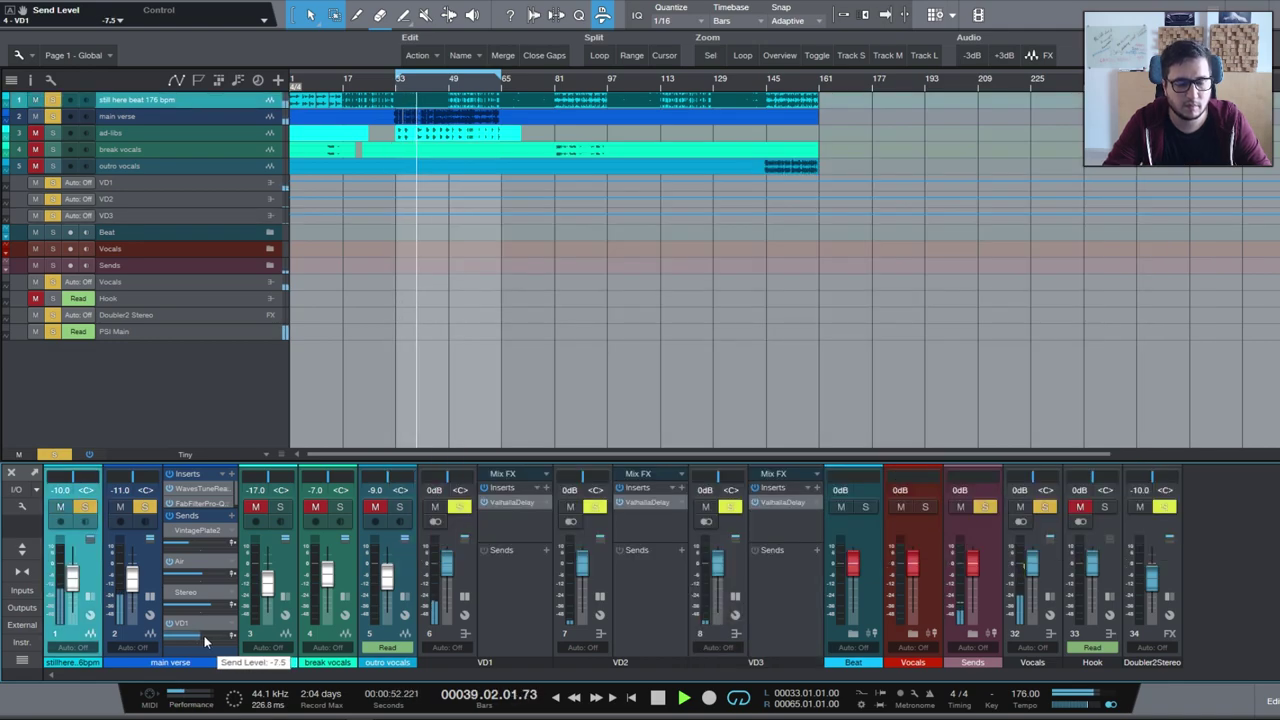
pyautogui.moveTo(204, 635); pyautogui.dragTo(194, 640)
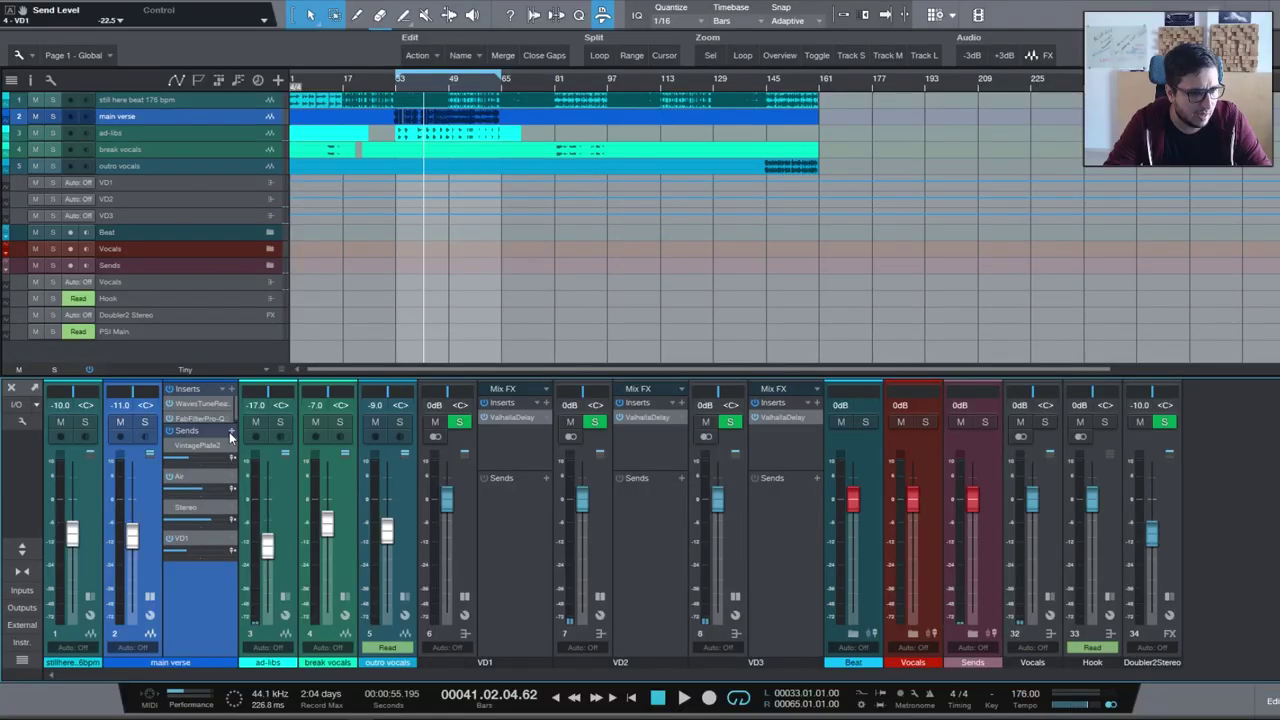
# Add a VD2 send to the main verse and automate its send level on selected vocal phrases.
pyautogui.click(230, 431)
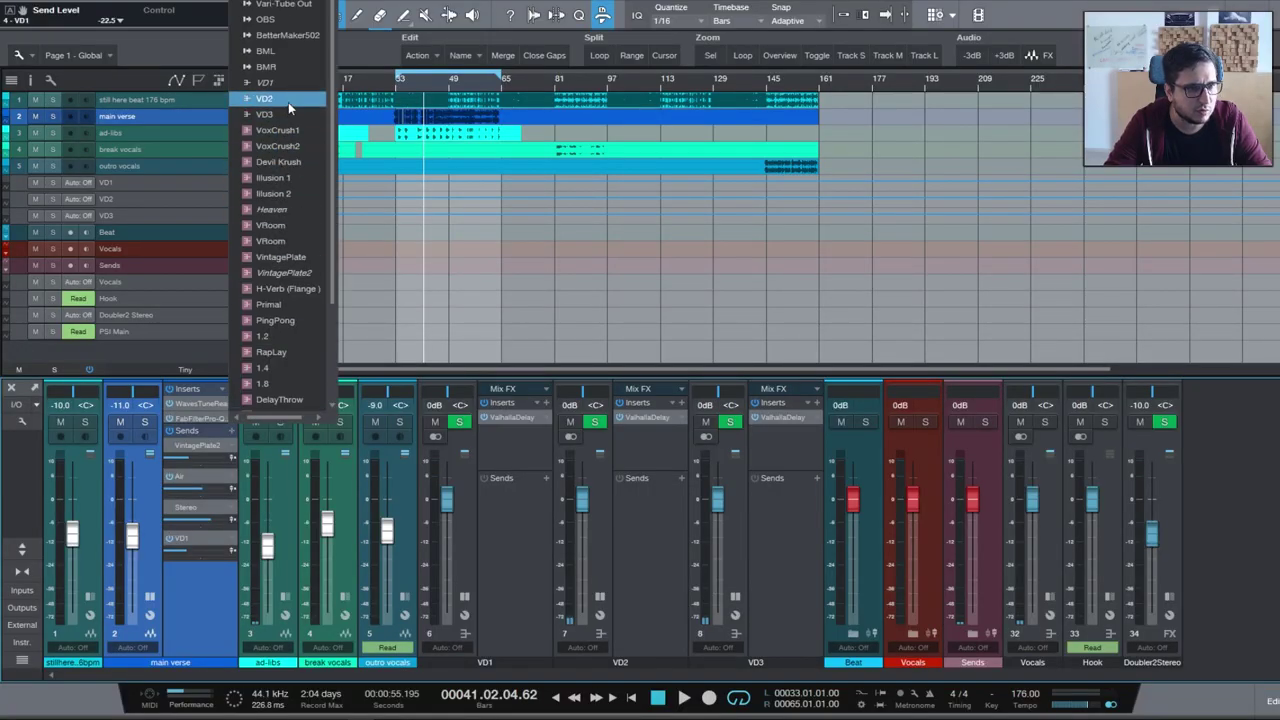
pyautogui.click(287, 80)
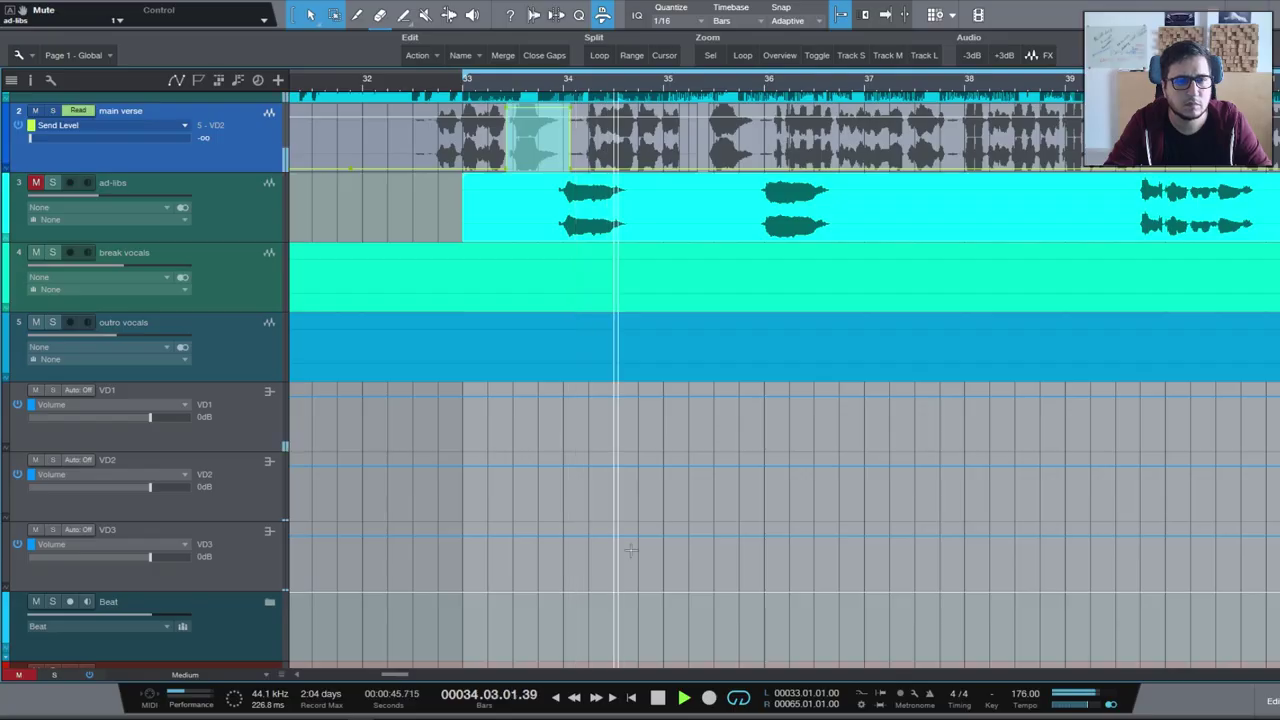
pyautogui.moveTo(708, 190); pyautogui.dragTo(755, 178)
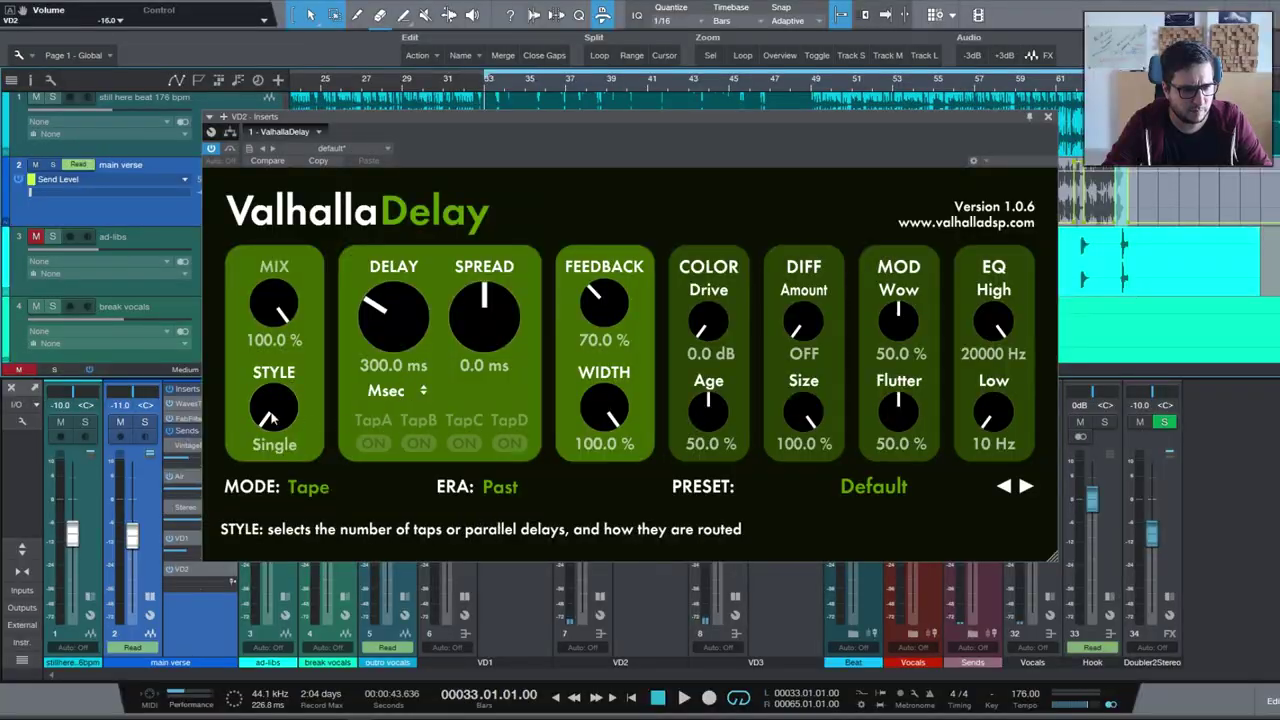
# Set VD2's ValhallaDelay to the PingPong style and sync both the left and right delay times to Note.
pyautogui.click(395, 391)
pyautogui.click(378, 431)
pyautogui.moveTo(286, 394); pyautogui.dragTo(306, 310)
pyautogui.click(484, 391)
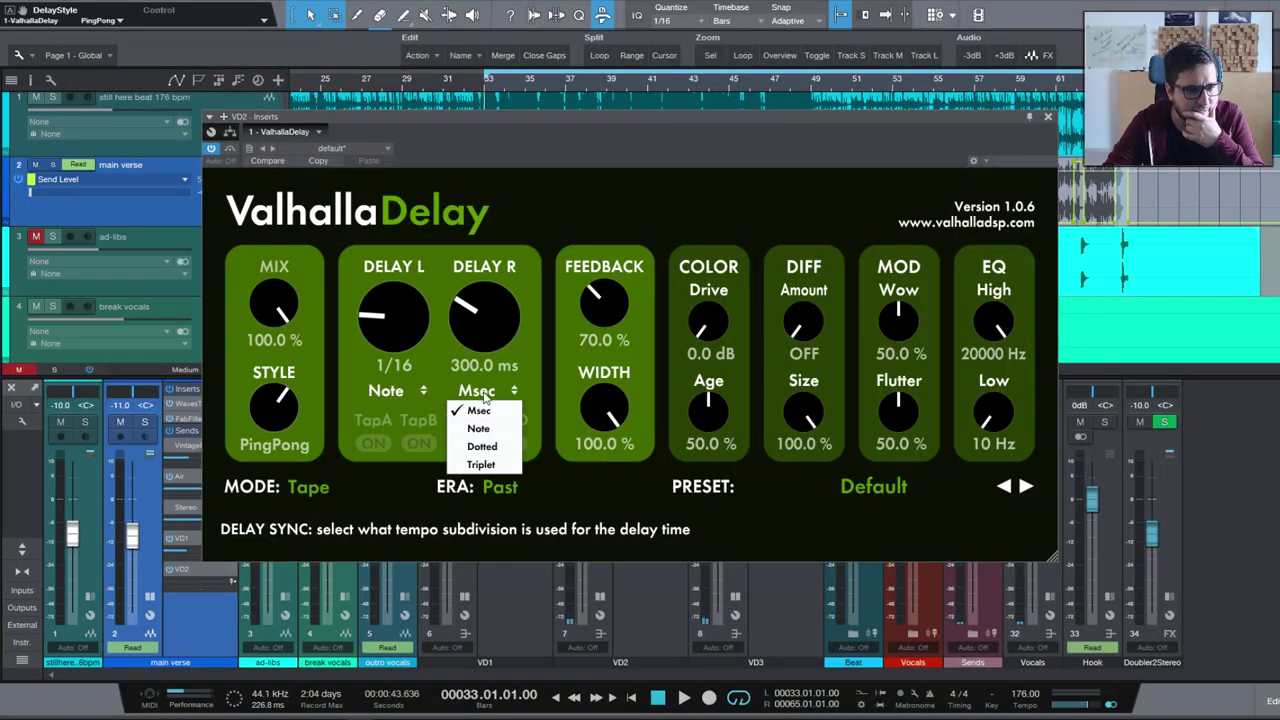
pyautogui.click(484, 431)
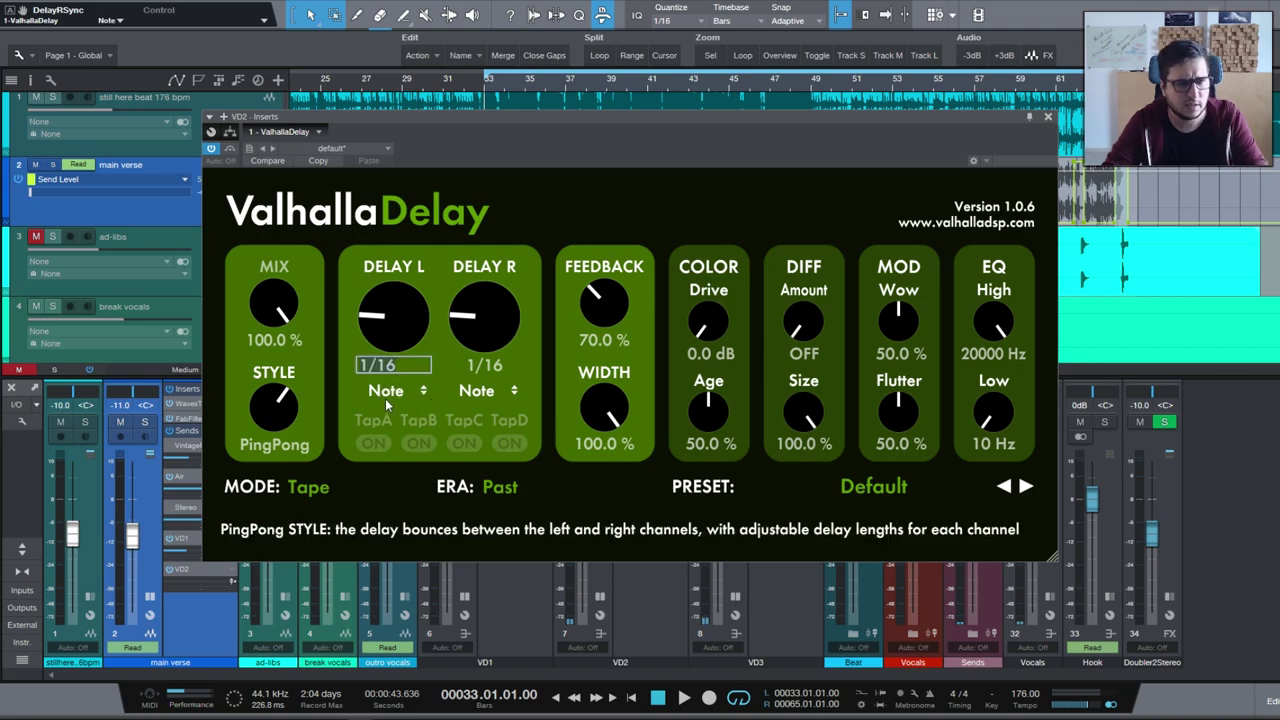
# Set the left and right delays to 1/2 notes and start playback to hear the ping-pong throws.
pyautogui.click(388, 391)
pyautogui.click(386, 430)
pyautogui.moveTo(393, 320); pyautogui.dragTo(395, 270)
pyautogui.moveTo(508, 316); pyautogui.dragTo(508, 254)
pyautogui.press('space')
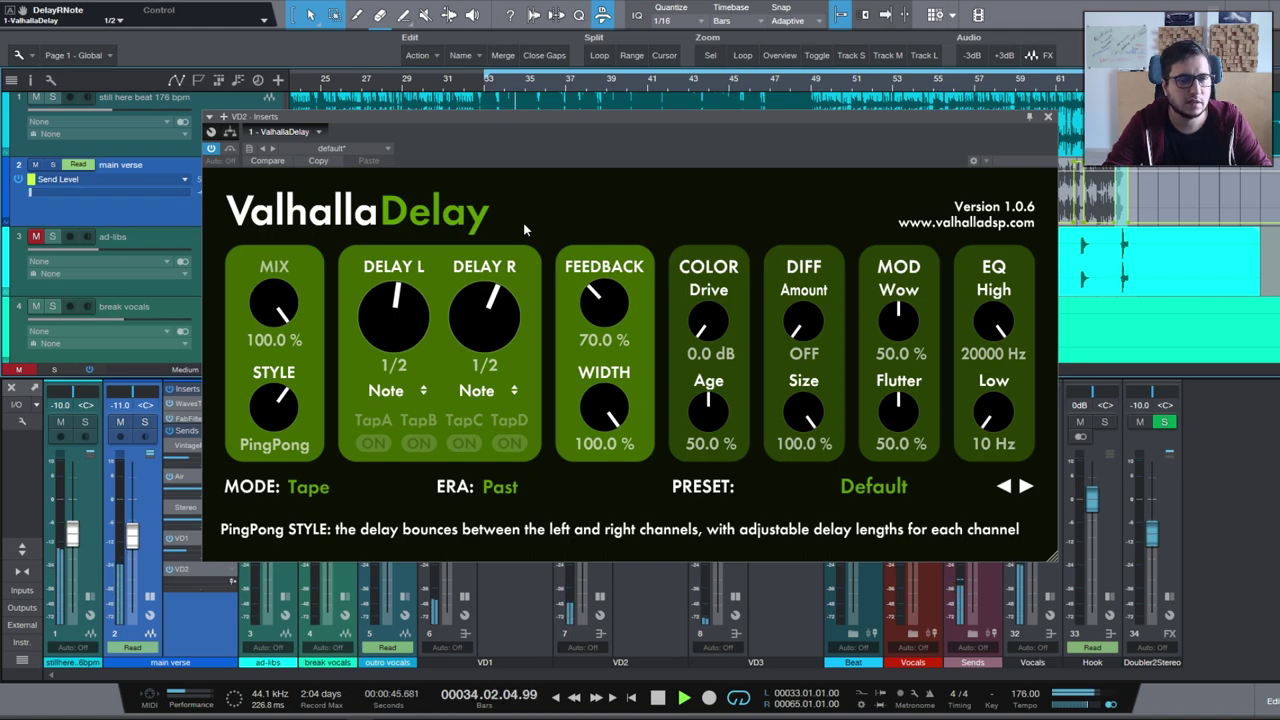
# Set VD2's low cut to 600 Hz, both delay times to 1/4 notes and Feedback to 91 %.
pyautogui.moveTo(993, 425); pyautogui.dragTo(1018, 397)
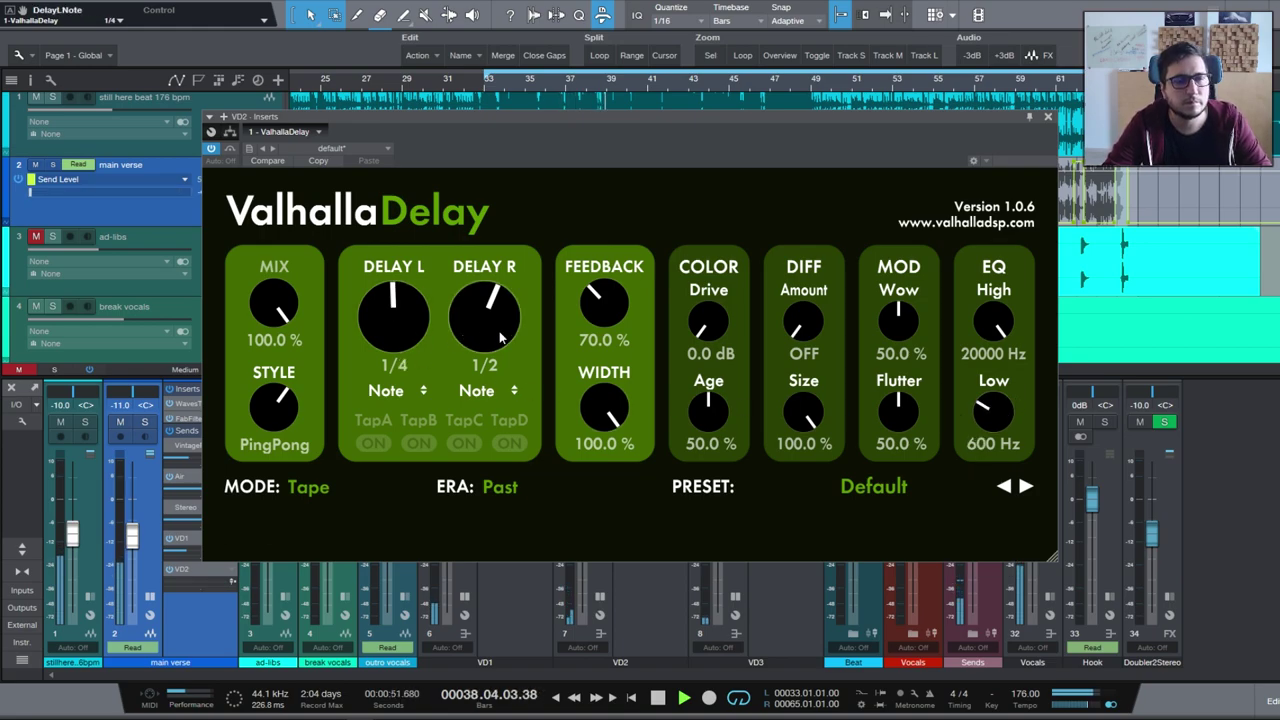
pyautogui.scroll(-1, 503, 338)
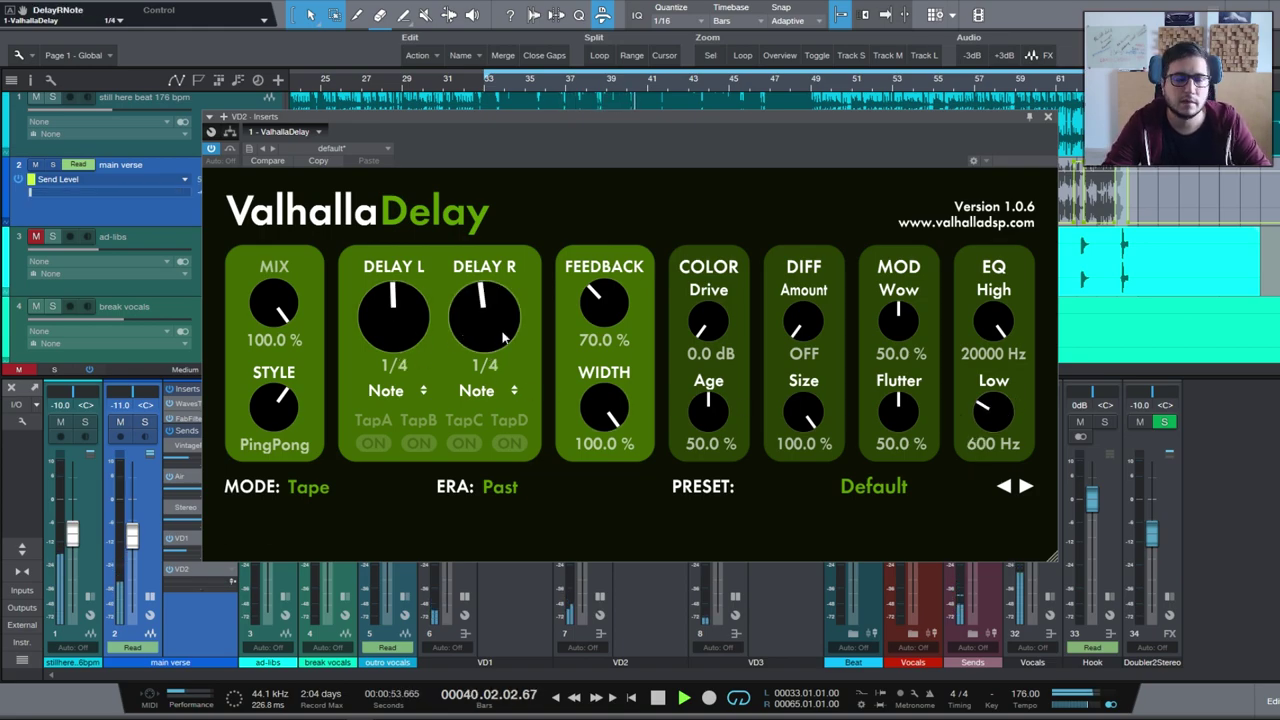
pyautogui.scroll(5, 614, 310)
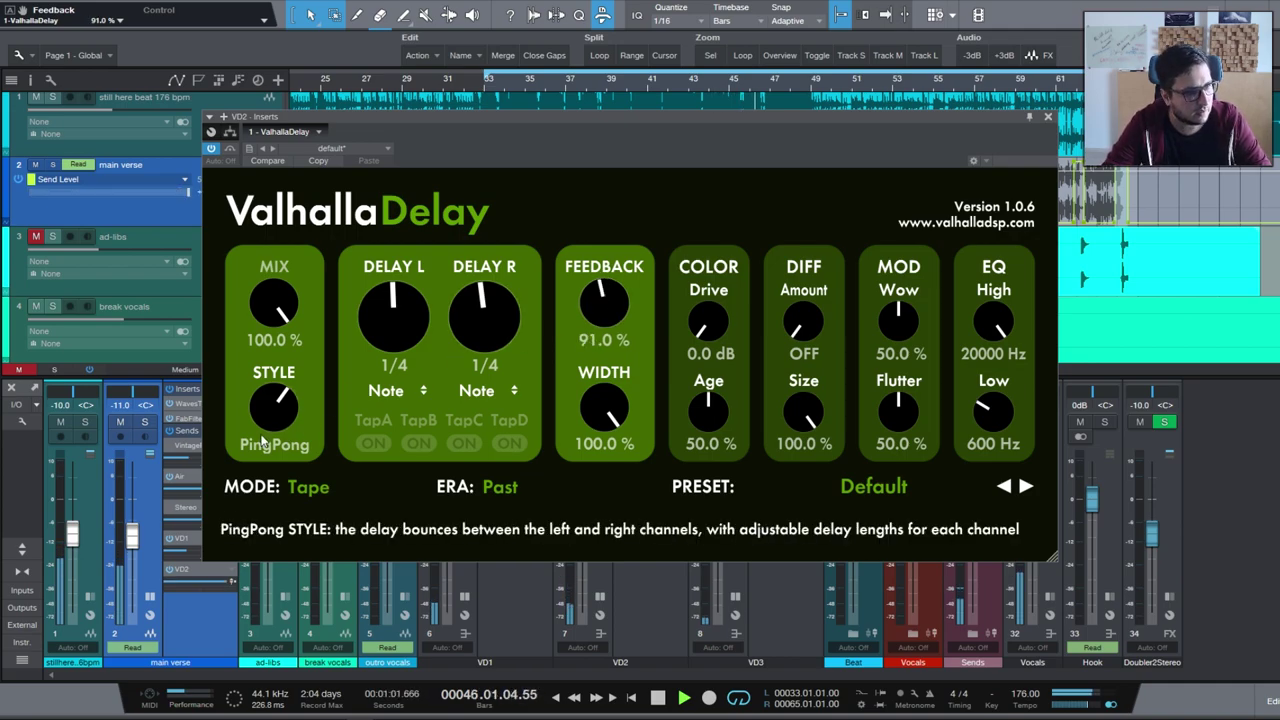
# Change VD2's delay mode to HiFi and set Drive to 5.2 dB.
pyautogui.click(309, 490)
pyautogui.click(335, 503)
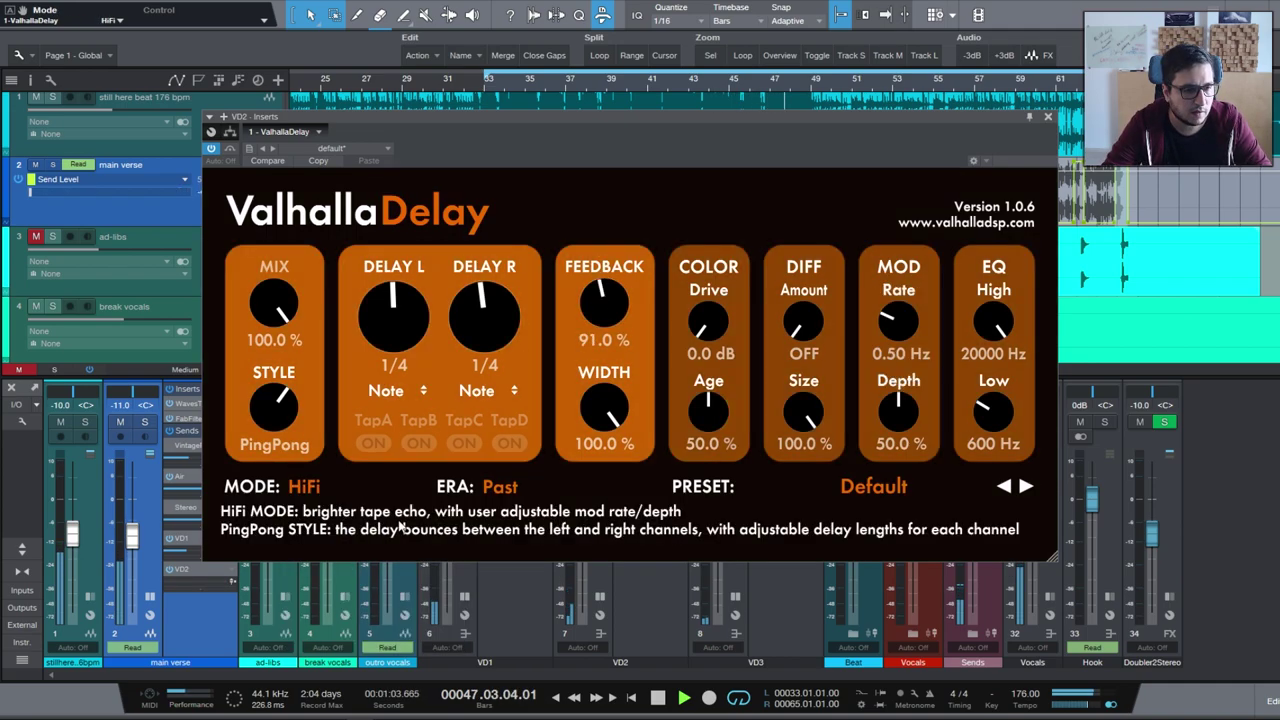
pyautogui.moveTo(709, 322); pyautogui.dragTo(714, 314)
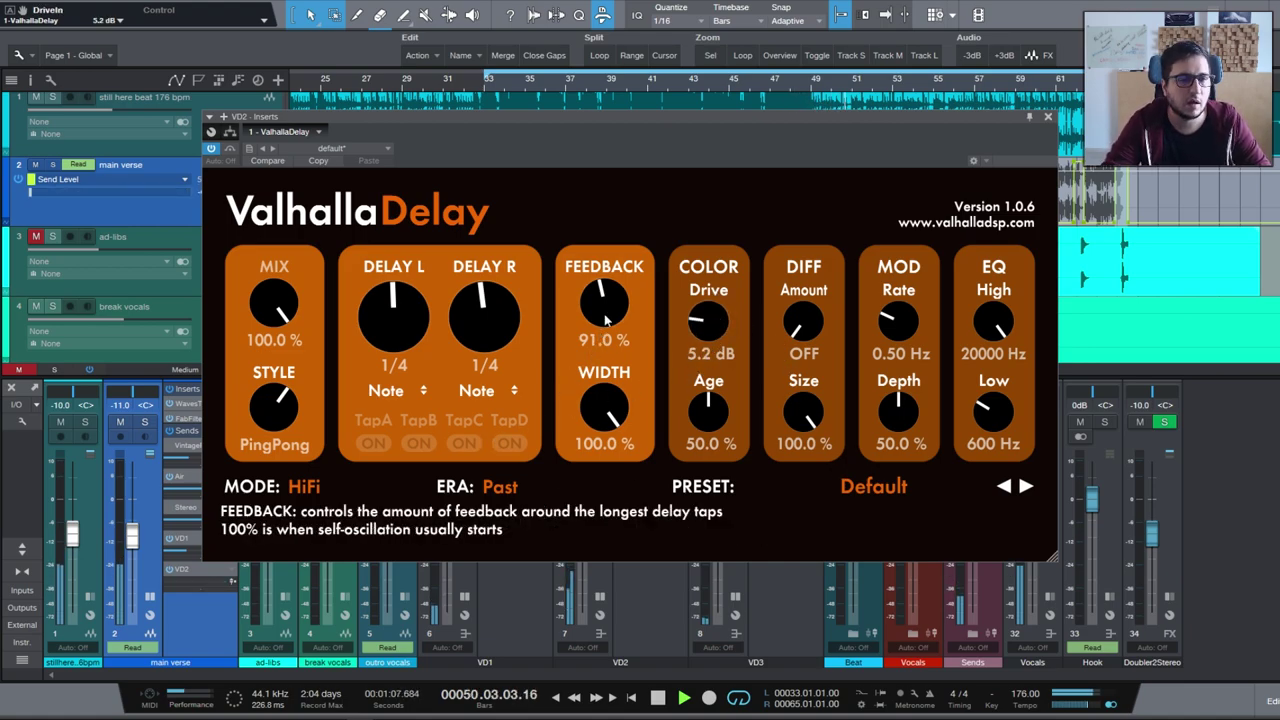
# Change VD2's delay mode to BBD with the Future era, and set the low cut to 830 Hz.
pyautogui.click(304, 487)
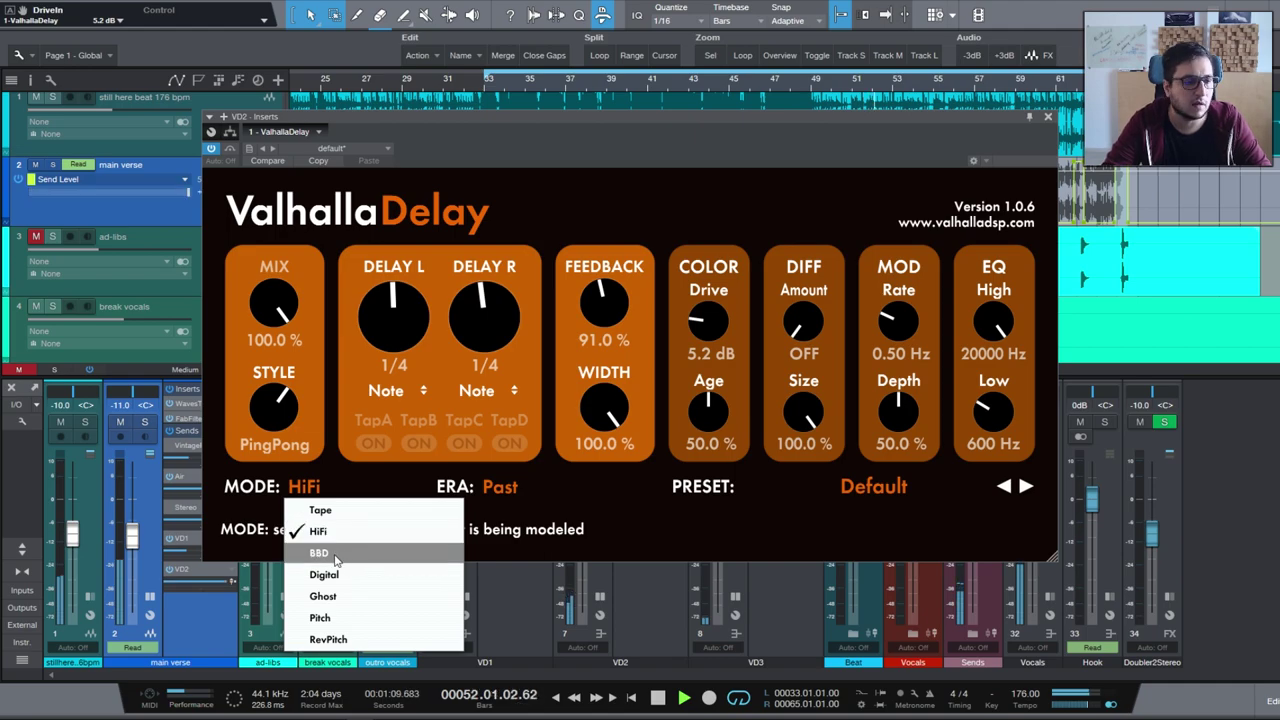
pyautogui.click(411, 546)
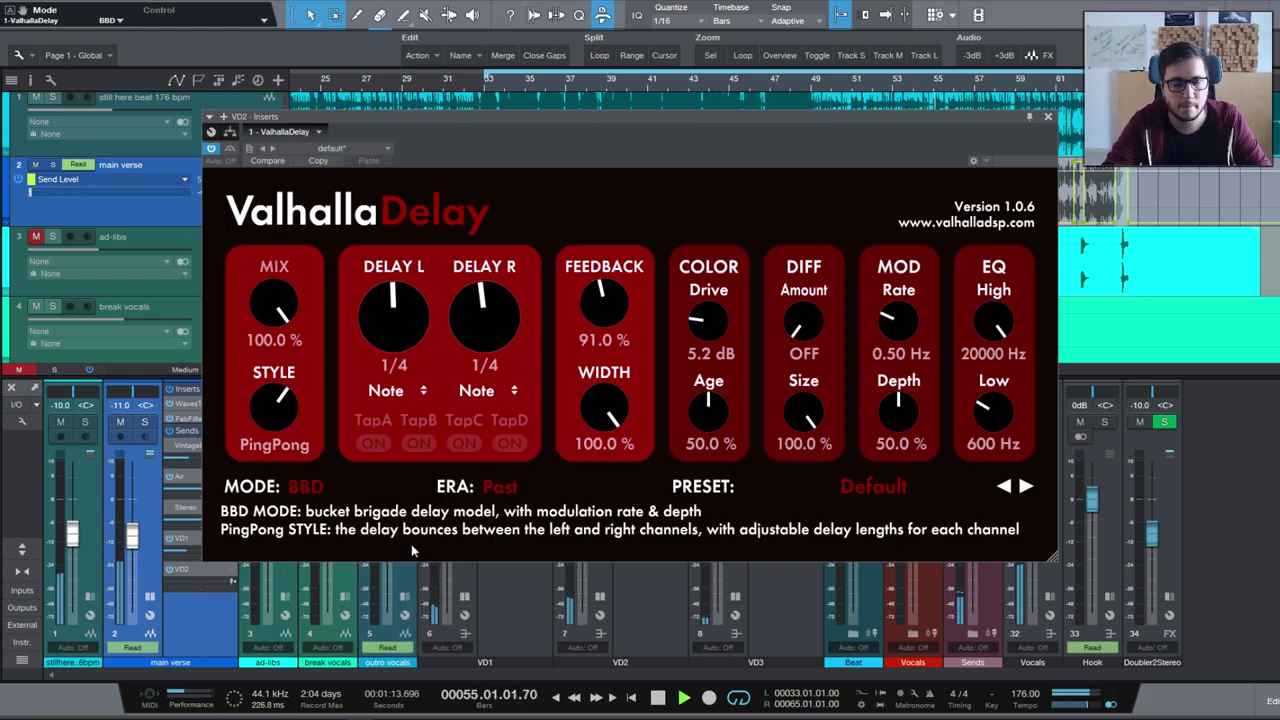
pyautogui.moveTo(993, 428); pyautogui.dragTo(993, 412)
pyautogui.click(500, 486)
pyautogui.click(518, 554)
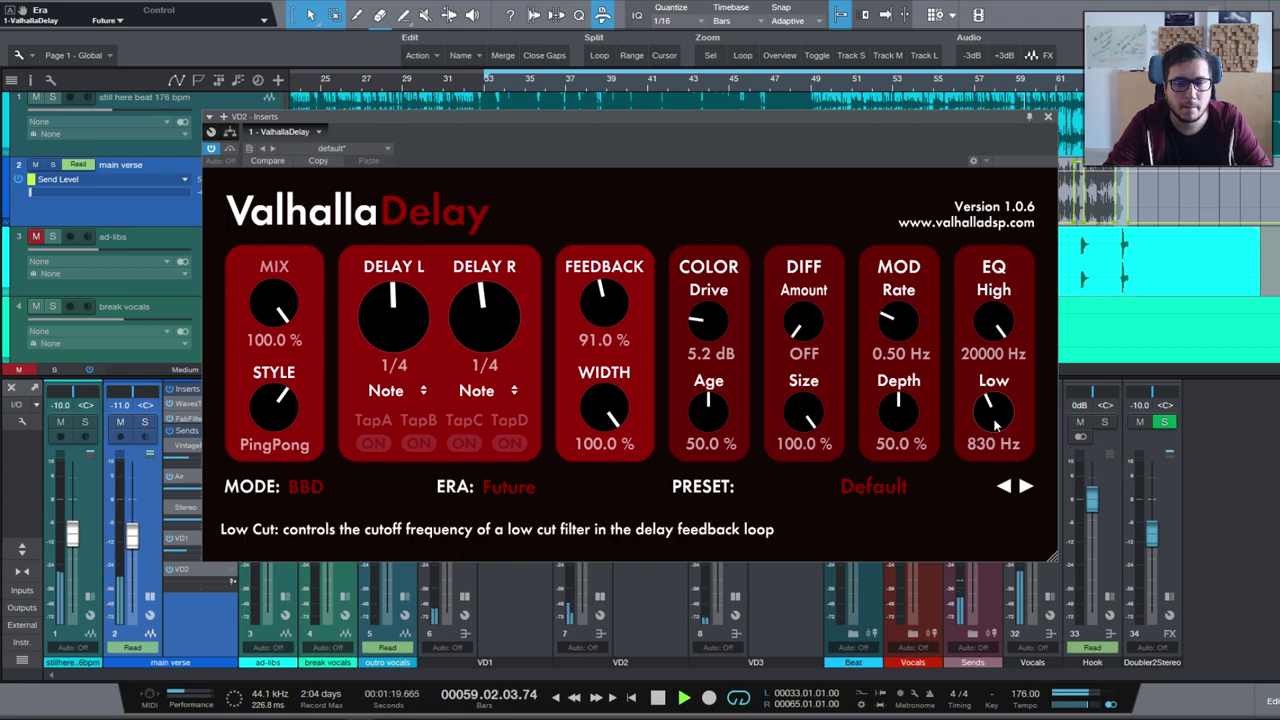
# Set the VD2 bus volume to -10.8 dB and reopen its ValhallaDelay.
pyautogui.click(1047, 116)
pyautogui.moveTo(581, 556); pyautogui.dragTo(585, 542)
pyautogui.click(653, 416)
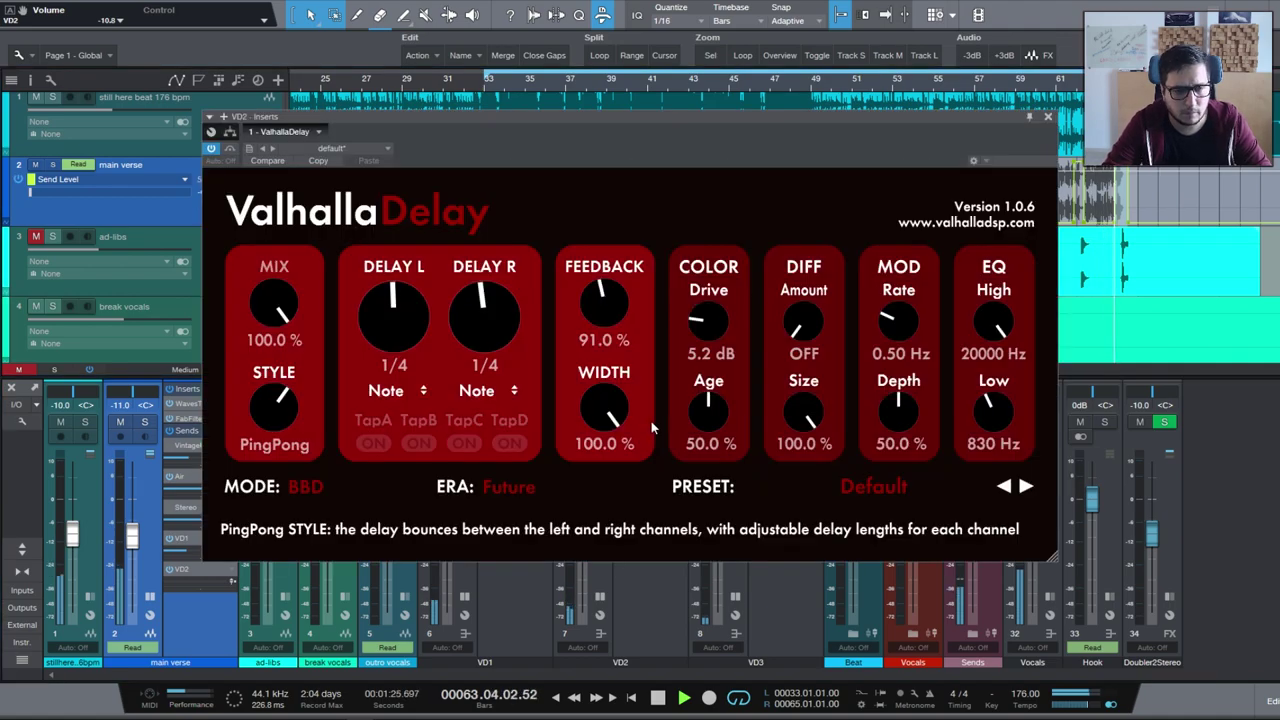
# Set VD2's low cut to 760 Hz, Feedback to 84 % and Diffusion Amount to 69.6 %.
pyautogui.moveTo(995, 431); pyautogui.dragTo(996, 440)
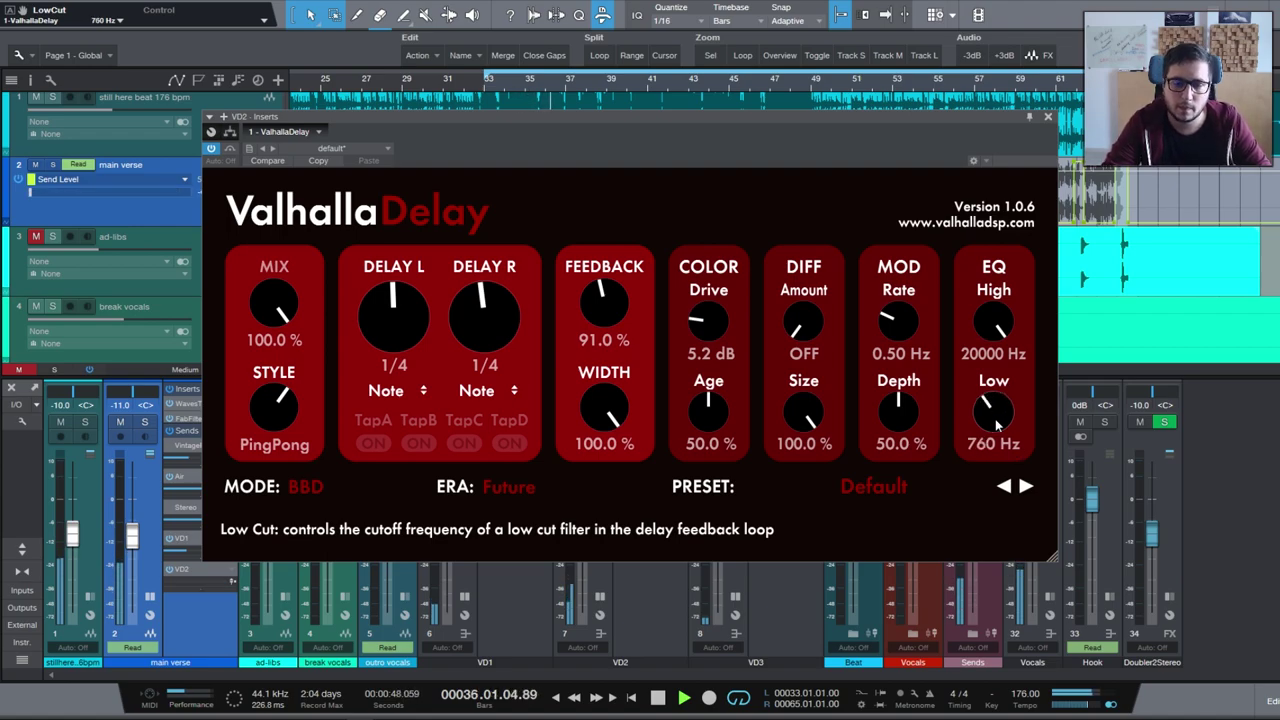
pyautogui.moveTo(604, 305); pyautogui.dragTo(604, 315)
pyautogui.moveTo(805, 330); pyautogui.dragTo(813, 330)
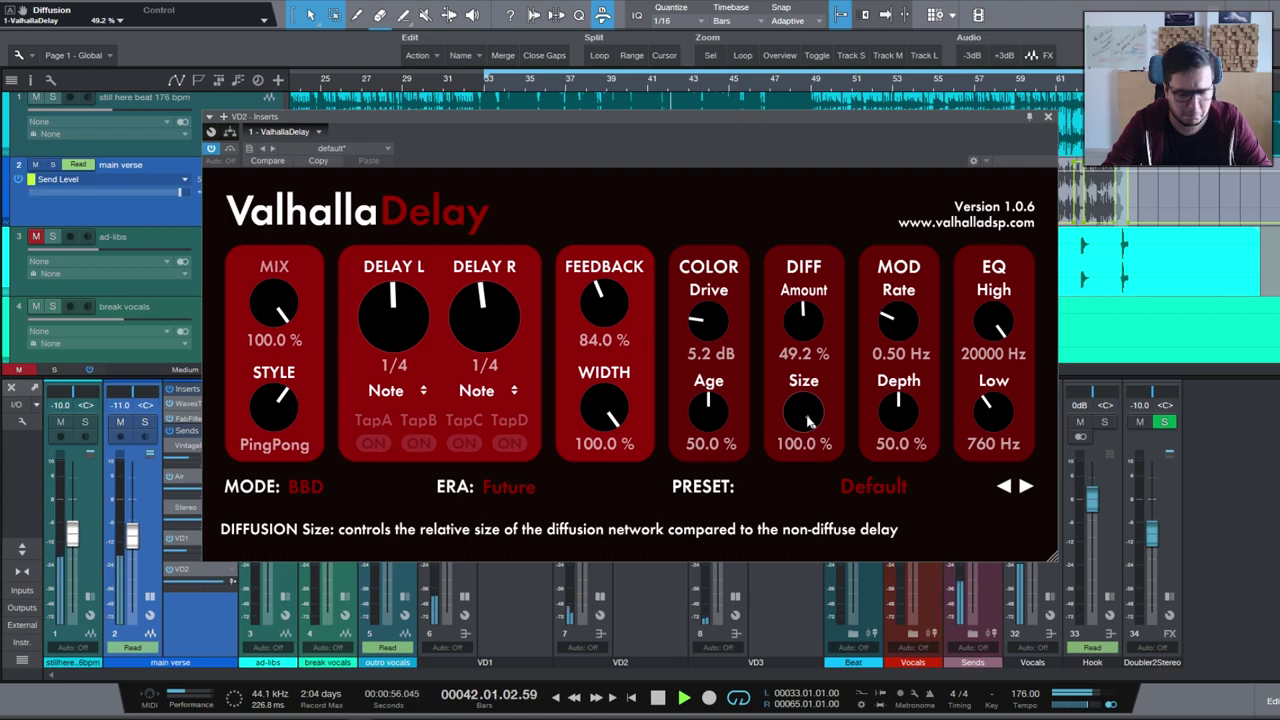
pyautogui.moveTo(820, 325); pyautogui.dragTo(802, 356)
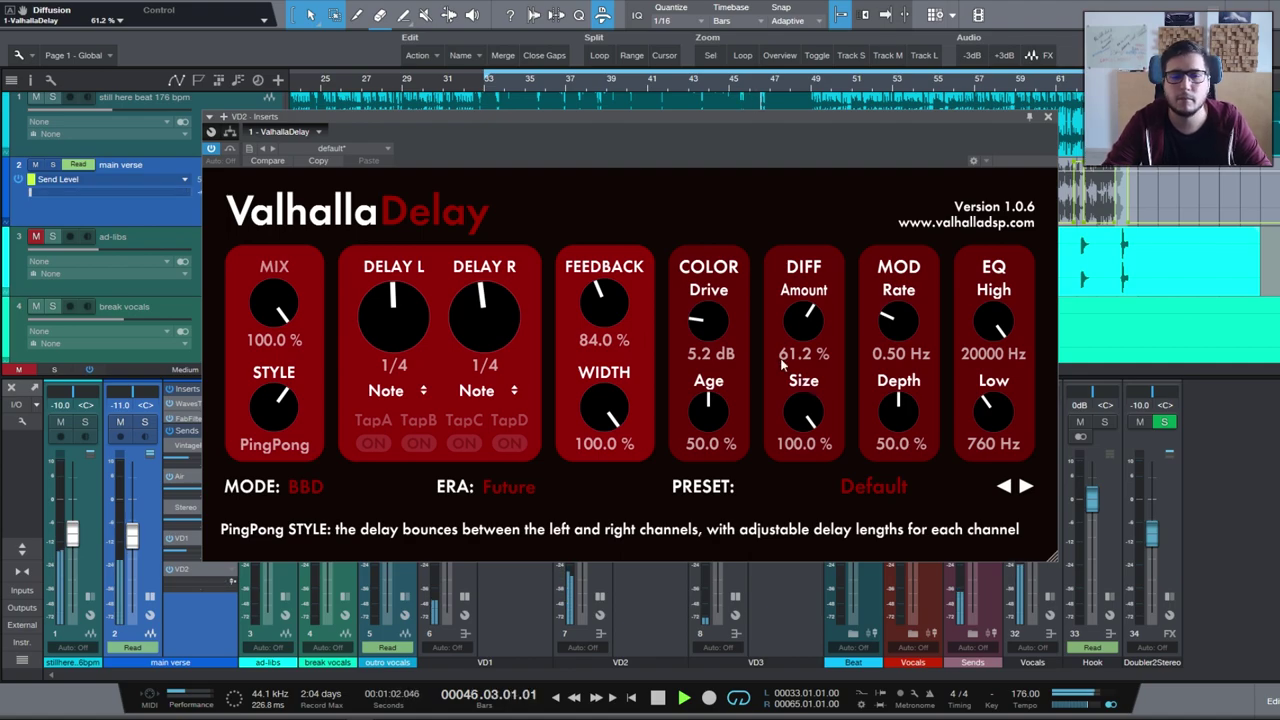
pyautogui.moveTo(818, 325); pyautogui.dragTo(823, 352)
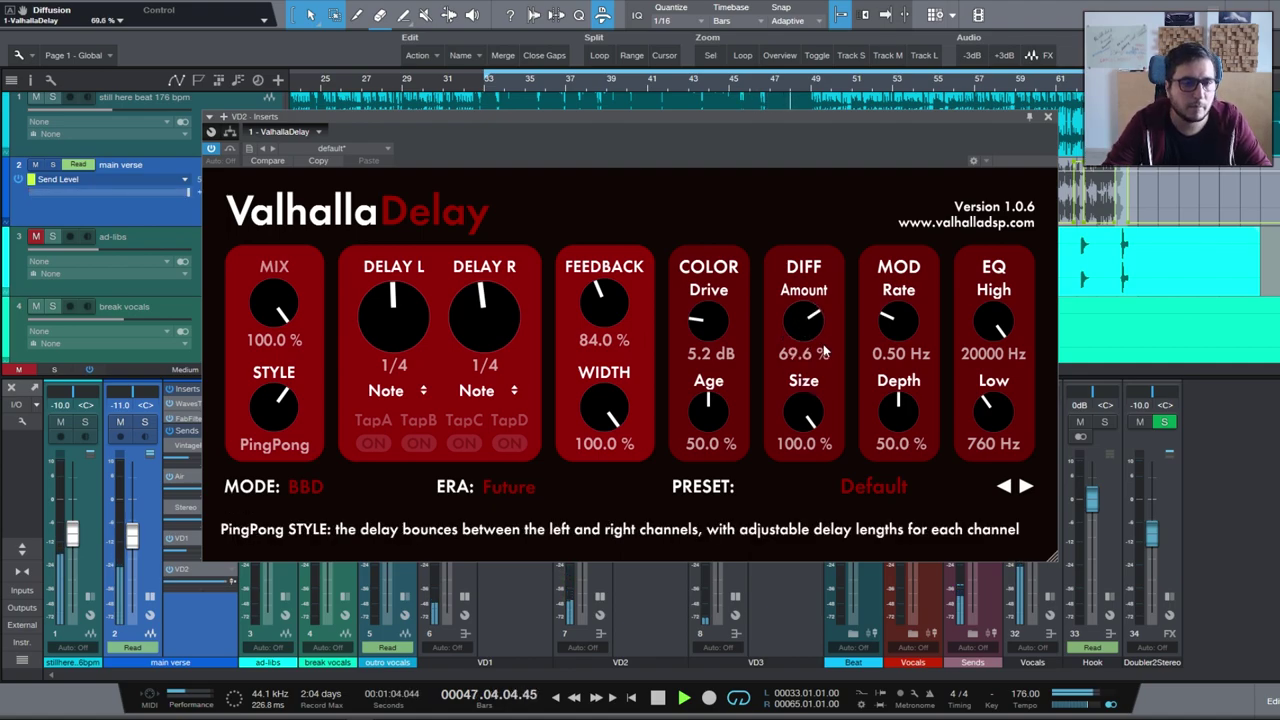
# Mute the beat and reduce VD2's Diffusion Amount to 14.8 %.
pyautogui.click(59, 422)
pyautogui.moveTo(796, 343); pyautogui.dragTo(790, 415)
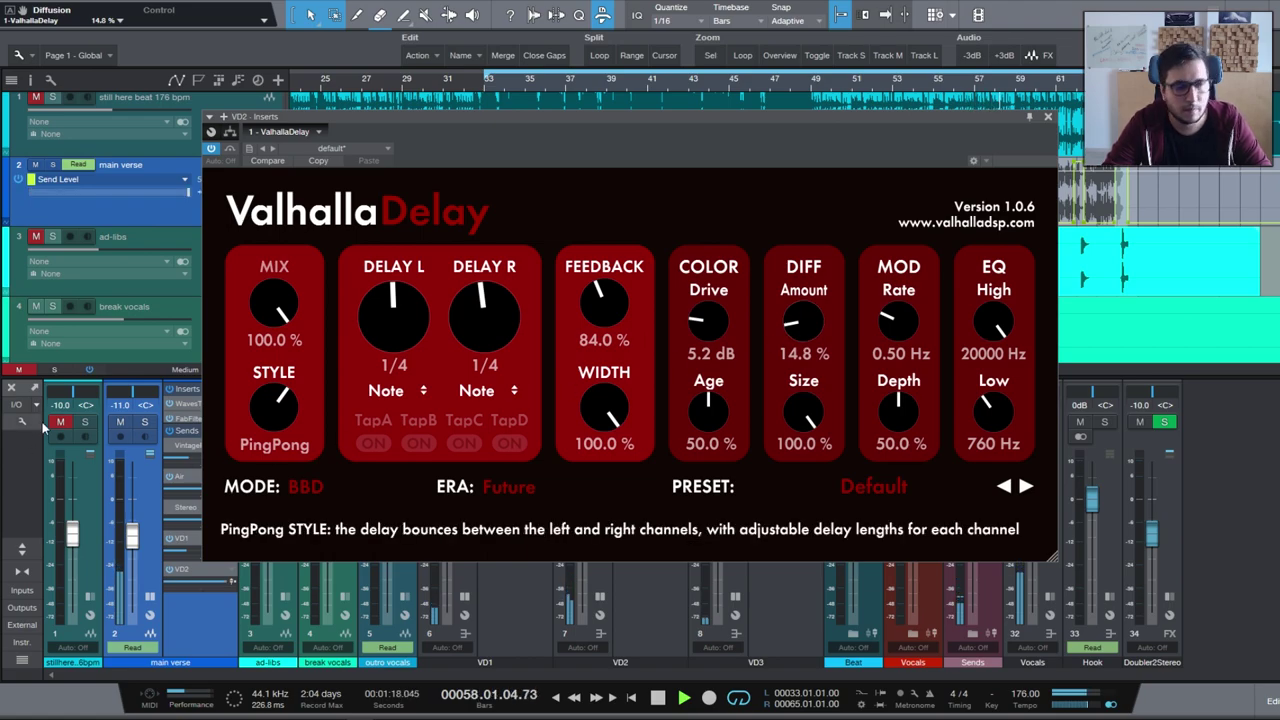
# Set VD2's low cut to 830 Hz, modulation Depth to 100 % and modulation Rate to 0.10 Hz.
pyautogui.moveTo(993, 412); pyautogui.dragTo(993, 404)
pyautogui.moveTo(895, 400); pyautogui.dragTo(903, 350)
pyautogui.moveTo(898, 410); pyautogui.dragTo(880, 520)
pyautogui.moveTo(900, 320)
pyautogui.mouseDown()
pyautogui.moveTo(899, 405)
pyautogui.moveTo(908, 320)
pyautogui.mouseUp()
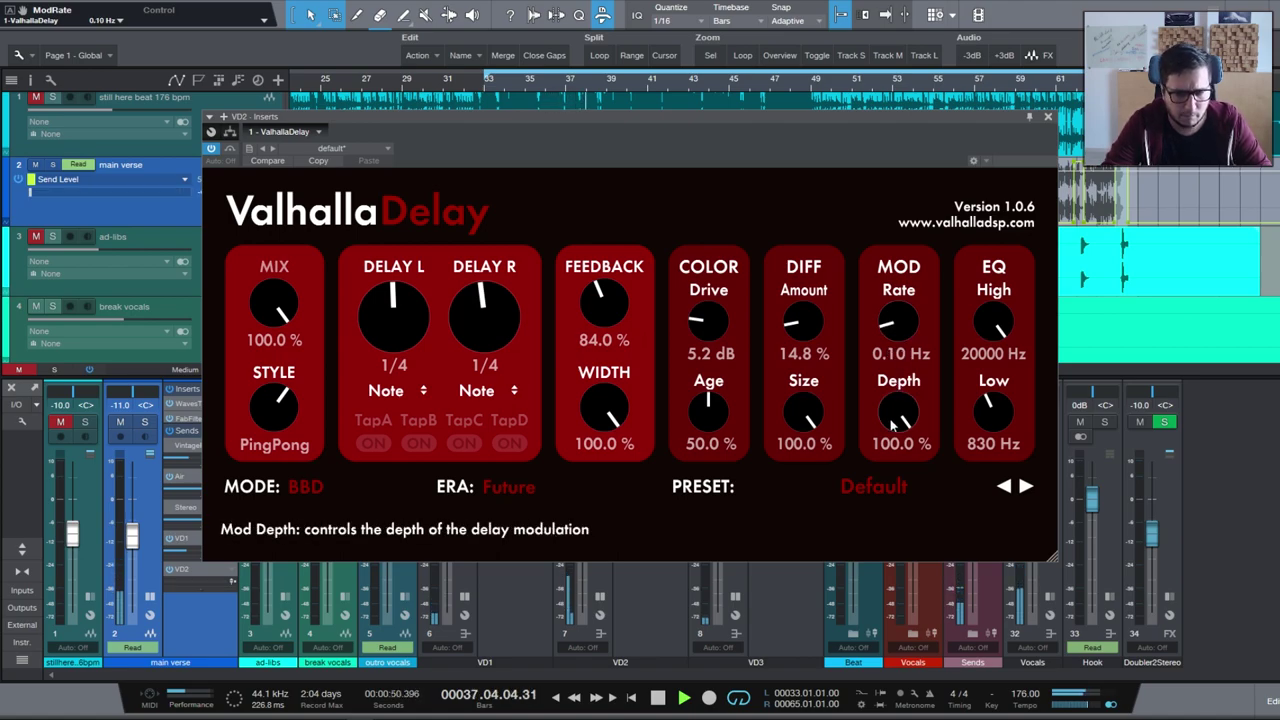
# Unmute the beat and close VD2's ValhallaDelay window.
pyautogui.click(60, 424)
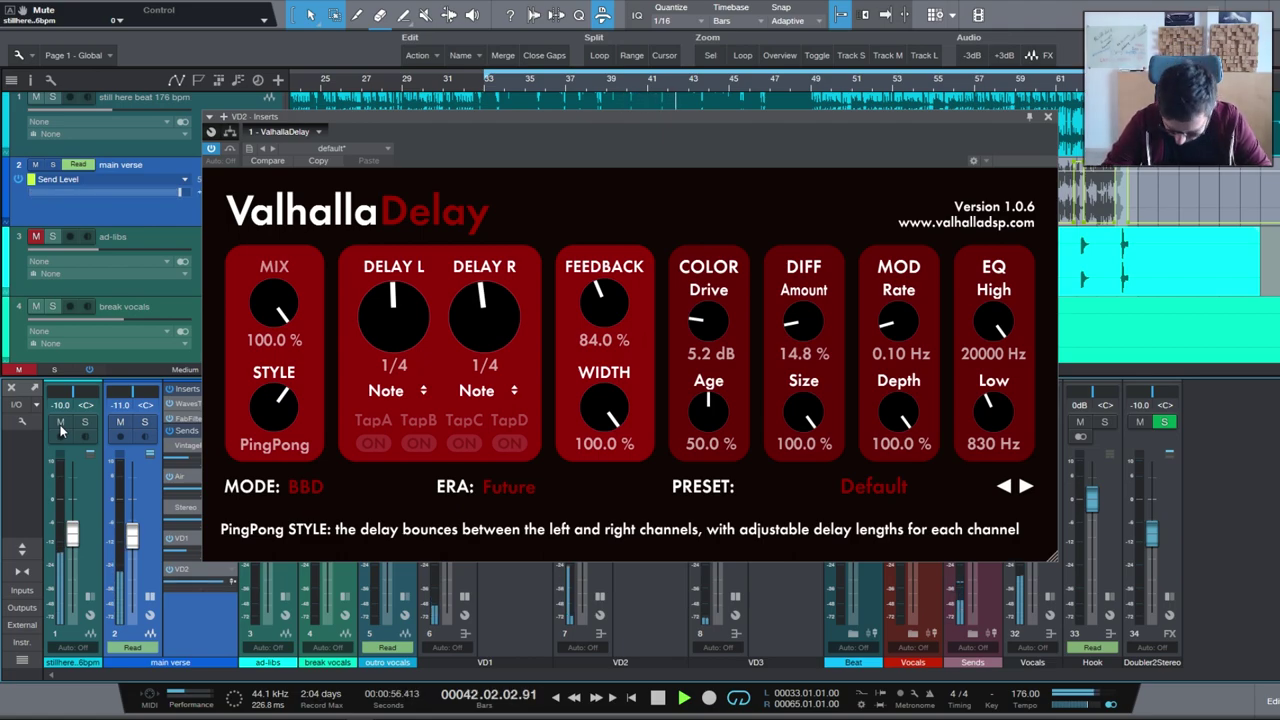
pyautogui.click(1047, 117)
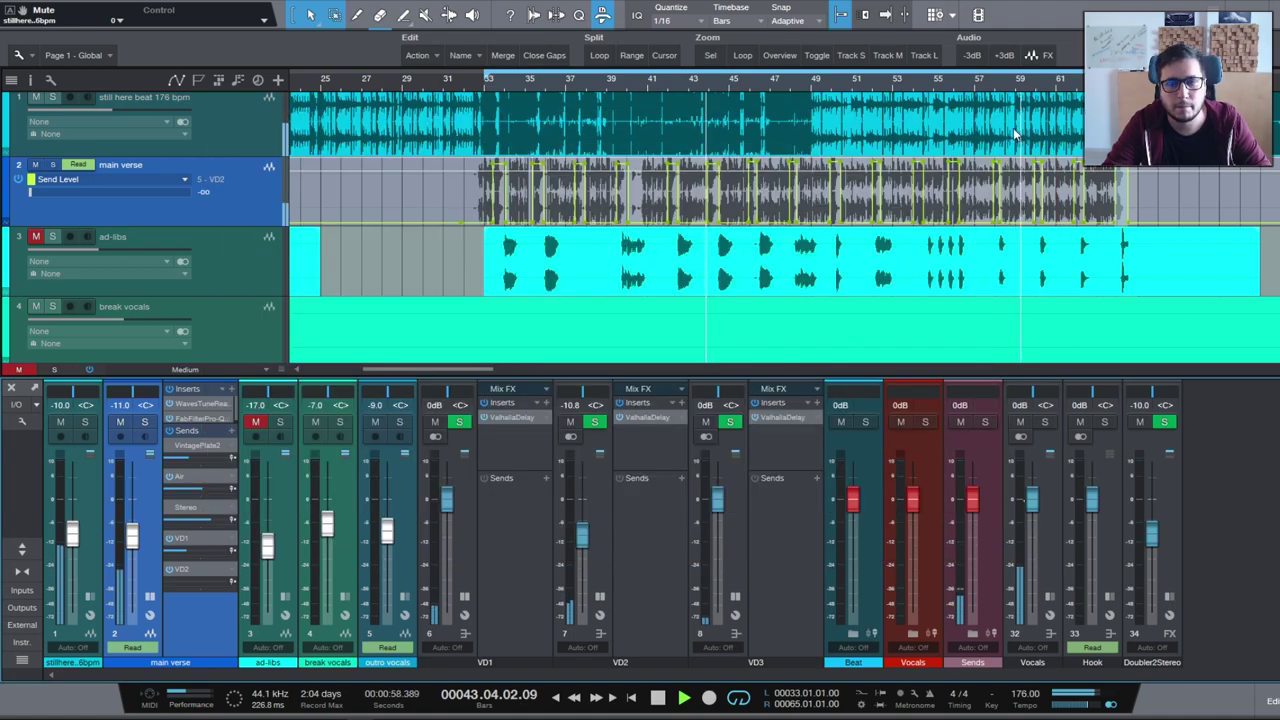
# Lower the VD2 channel's level to -16.4 dB and set its ValhallaDelay Pitch Shift to -3 semitones.
pyautogui.moveTo(585, 545); pyautogui.dragTo(586, 553)
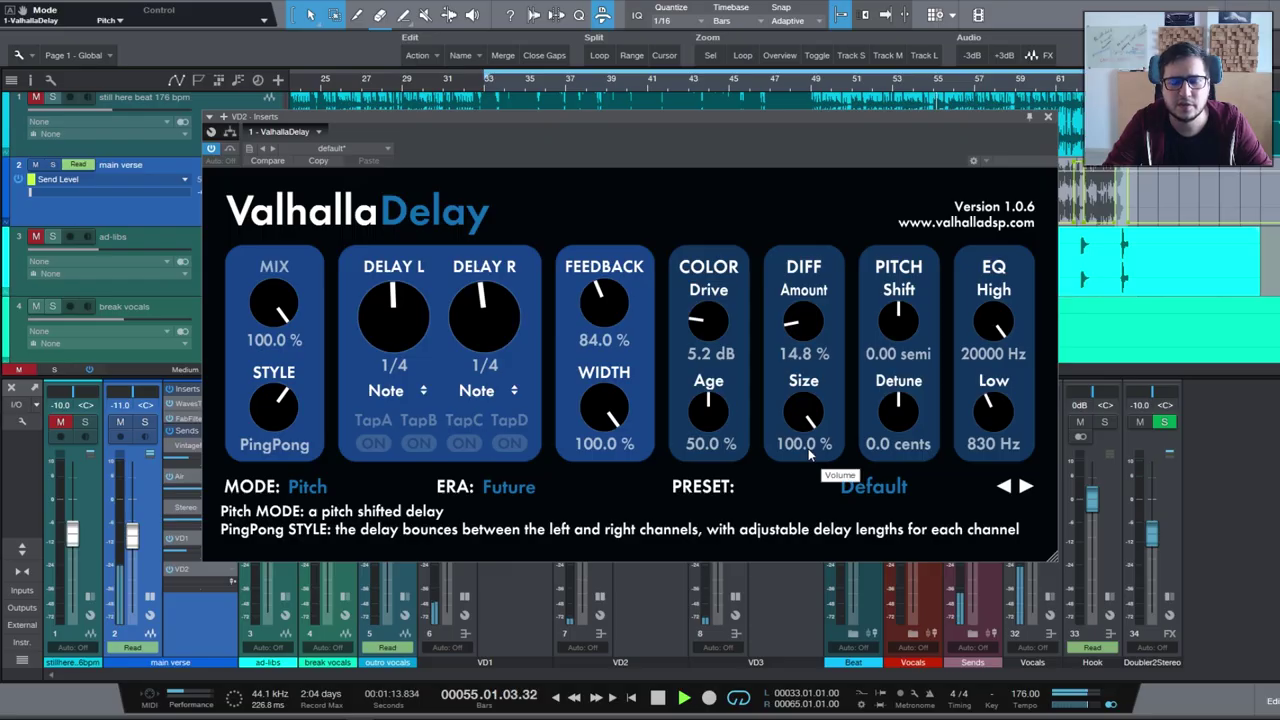
pyautogui.moveTo(905, 348); pyautogui.dragTo(907, 326)
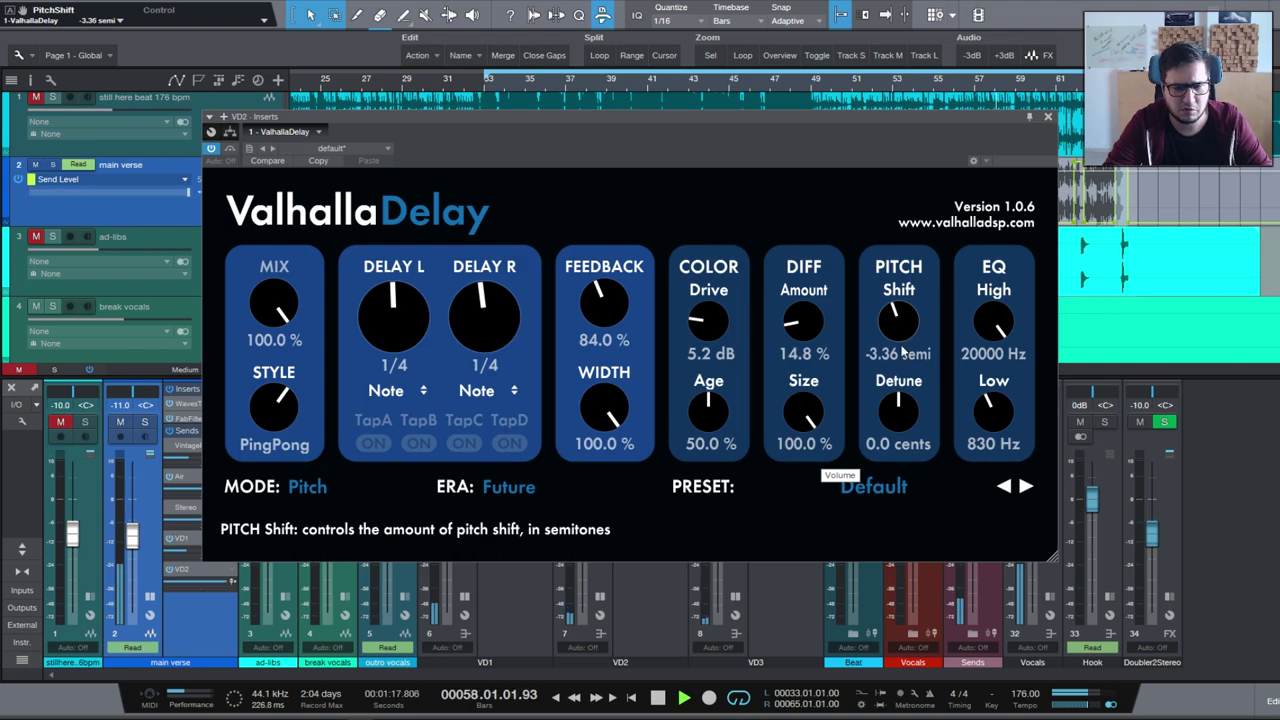
pyautogui.doubleClick(893, 358)
pyautogui.write('-3')
pyautogui.press('Return')
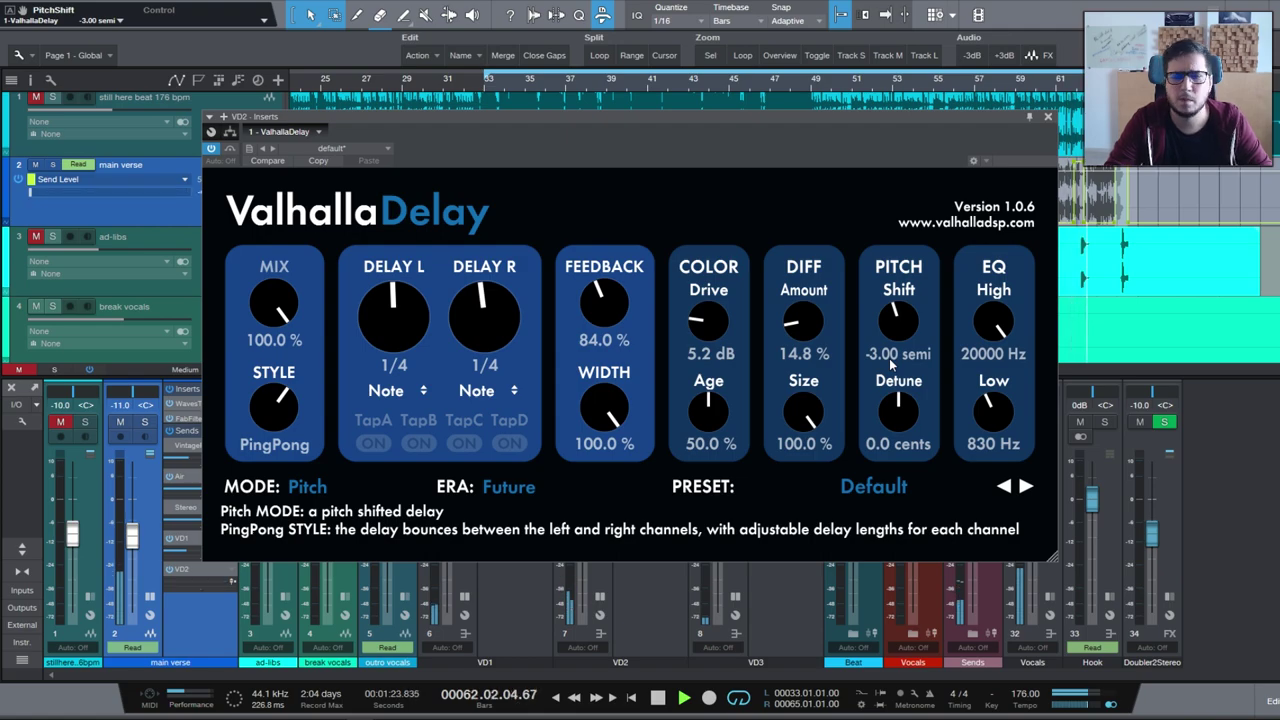
# Set VD2's low cut to 480 Hz, Pitch Shift to -6 semitones and Drive to 7.6 dB.
pyautogui.moveTo(993, 410); pyautogui.dragTo(996, 426)
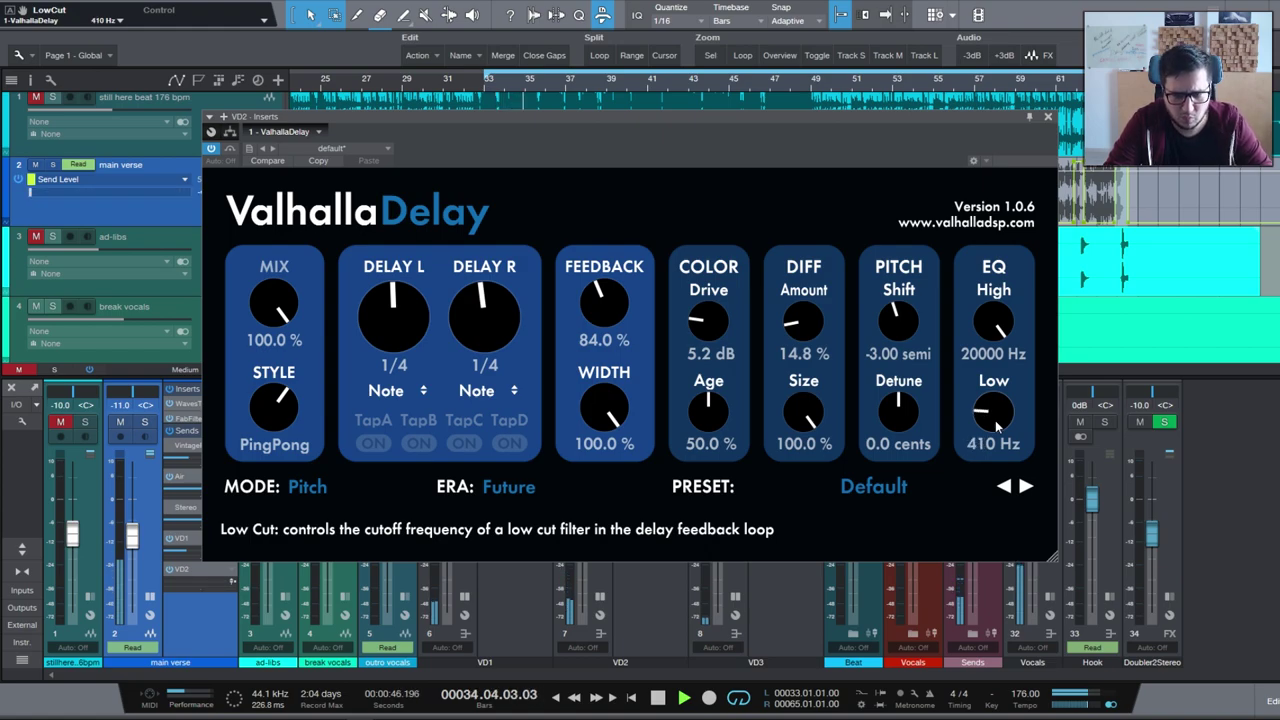
pyautogui.click(886, 355)
pyautogui.write('-6')
pyautogui.press('Return')
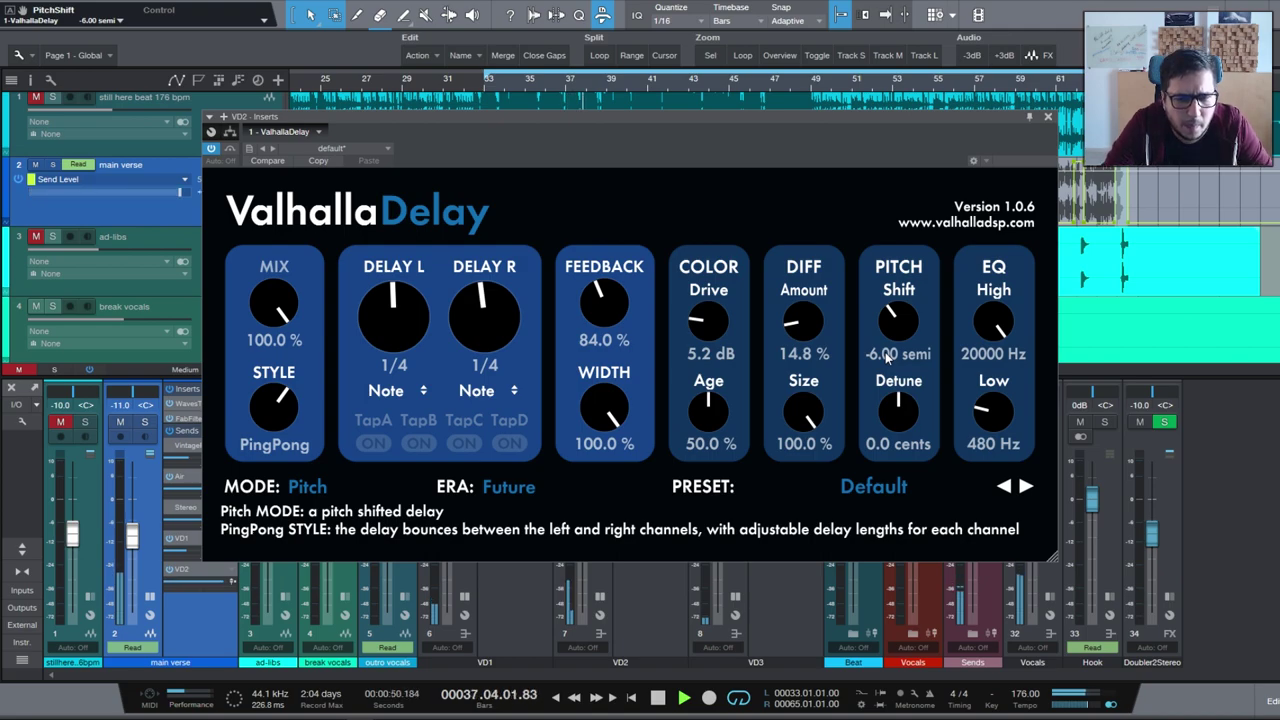
pyautogui.moveTo(708, 322); pyautogui.dragTo(708, 300)
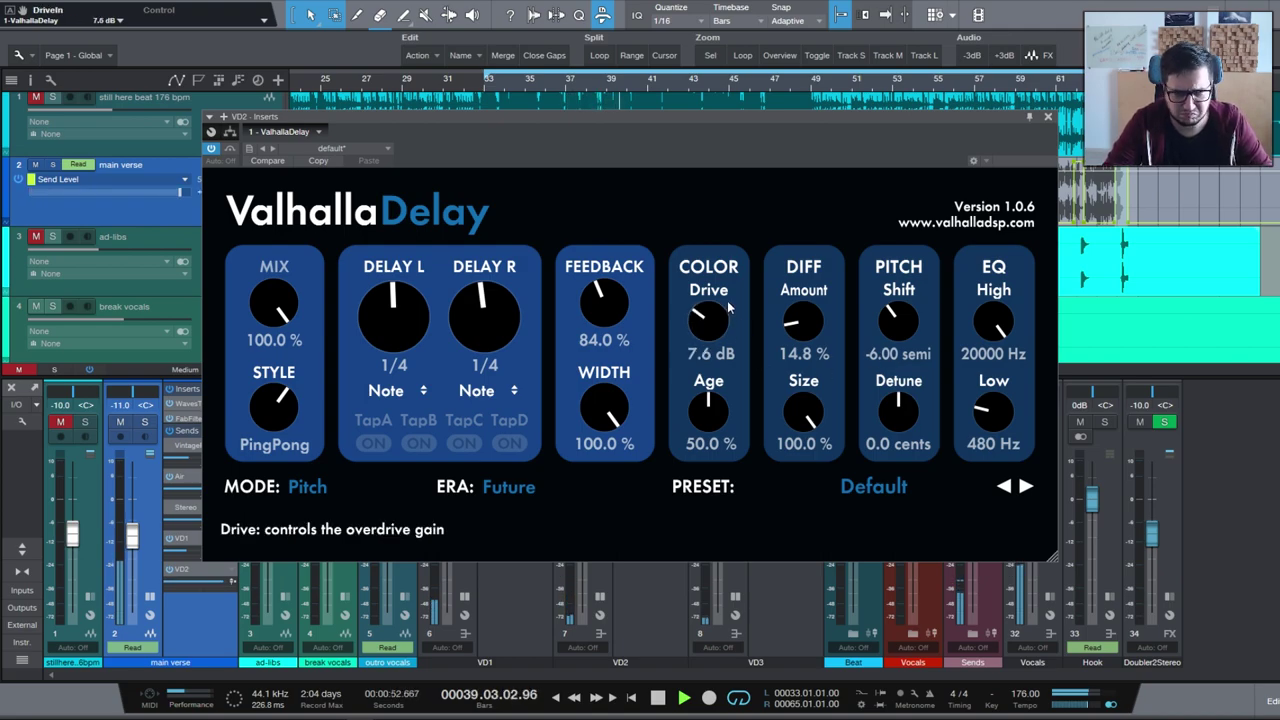
# Unmute the beat, try a Pitch Shift of -3 semitones on VD2 and settle it at -0.58 semitones.
pyautogui.click(58, 423)
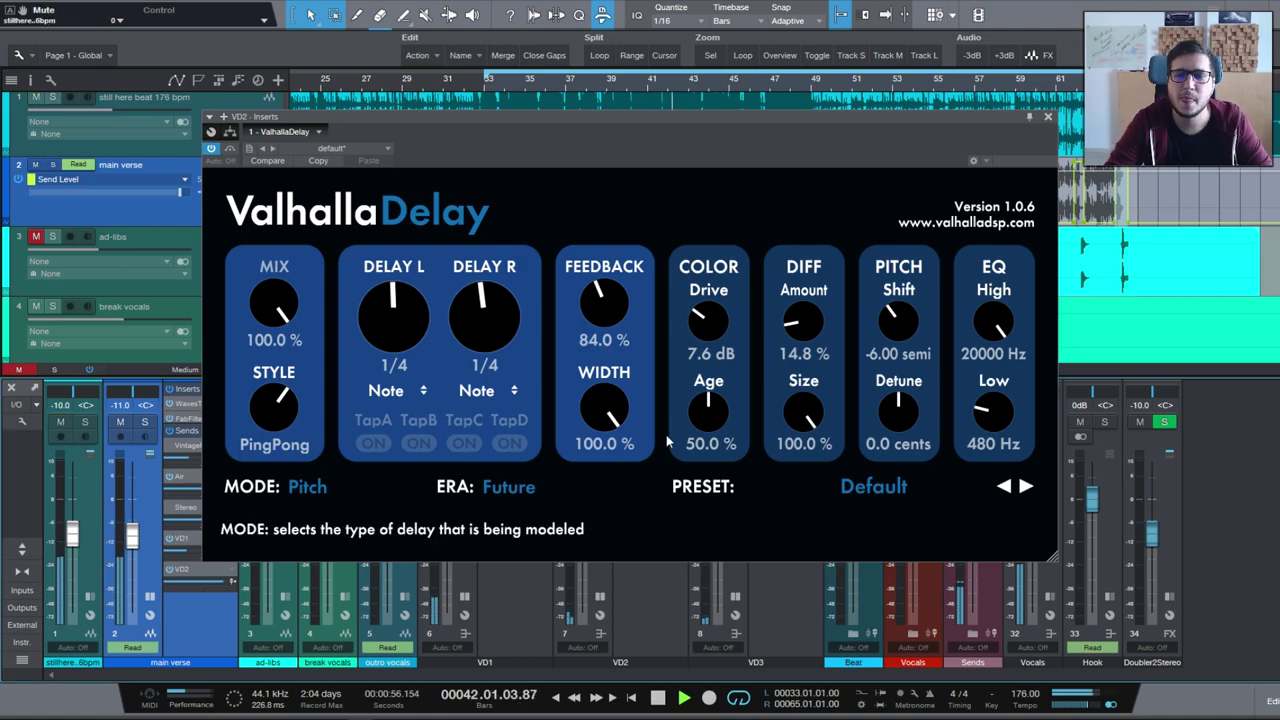
pyautogui.click(885, 354)
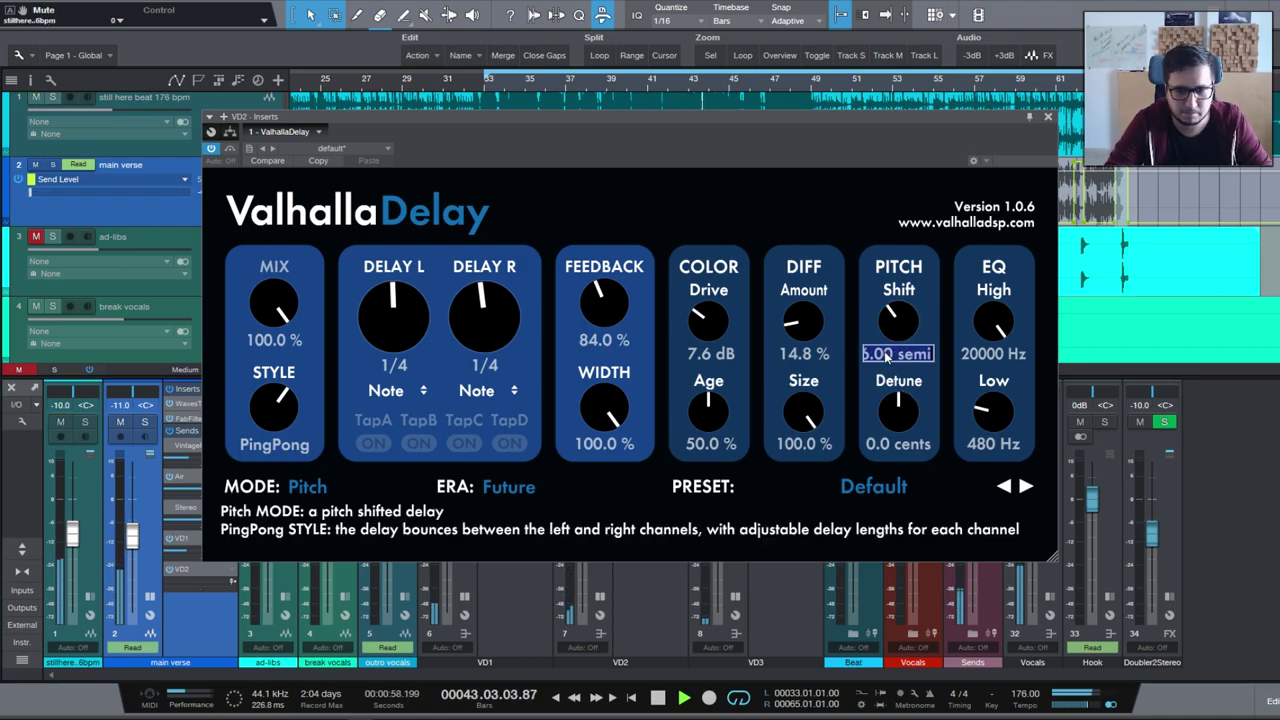
pyautogui.write('-3')
pyautogui.press('Return')
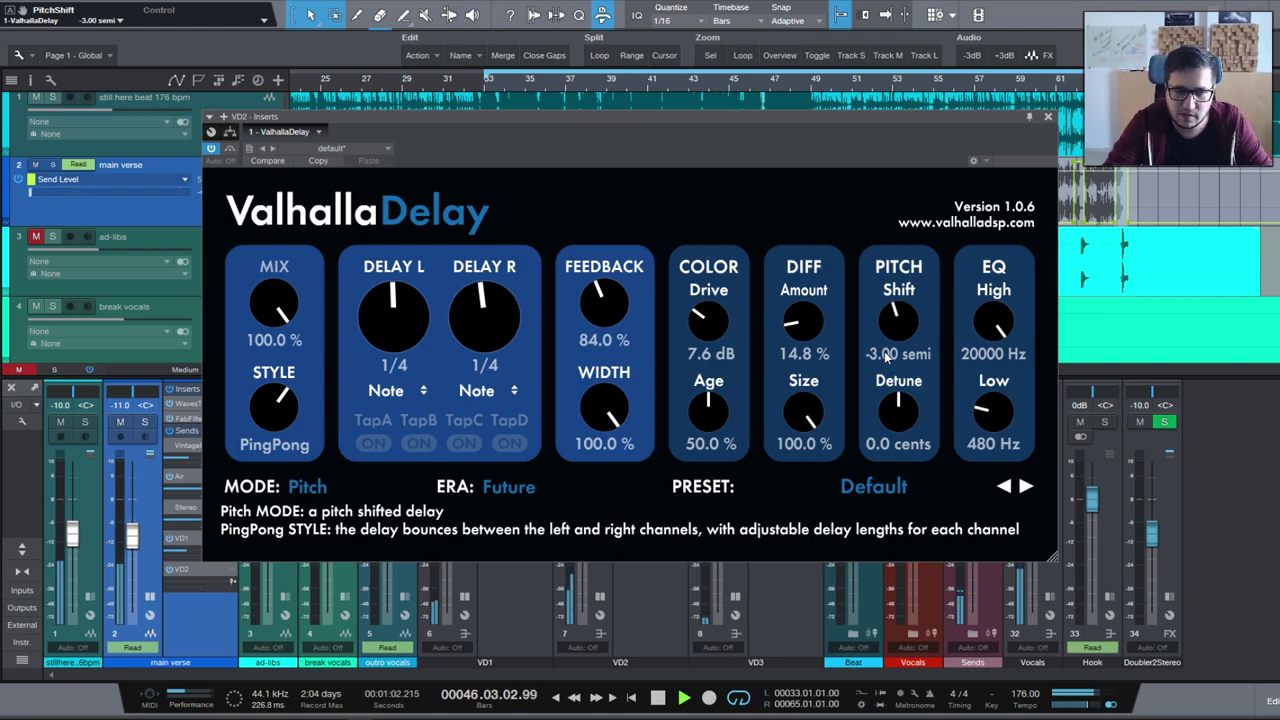
pyautogui.moveTo(898, 348); pyautogui.dragTo(901, 336)
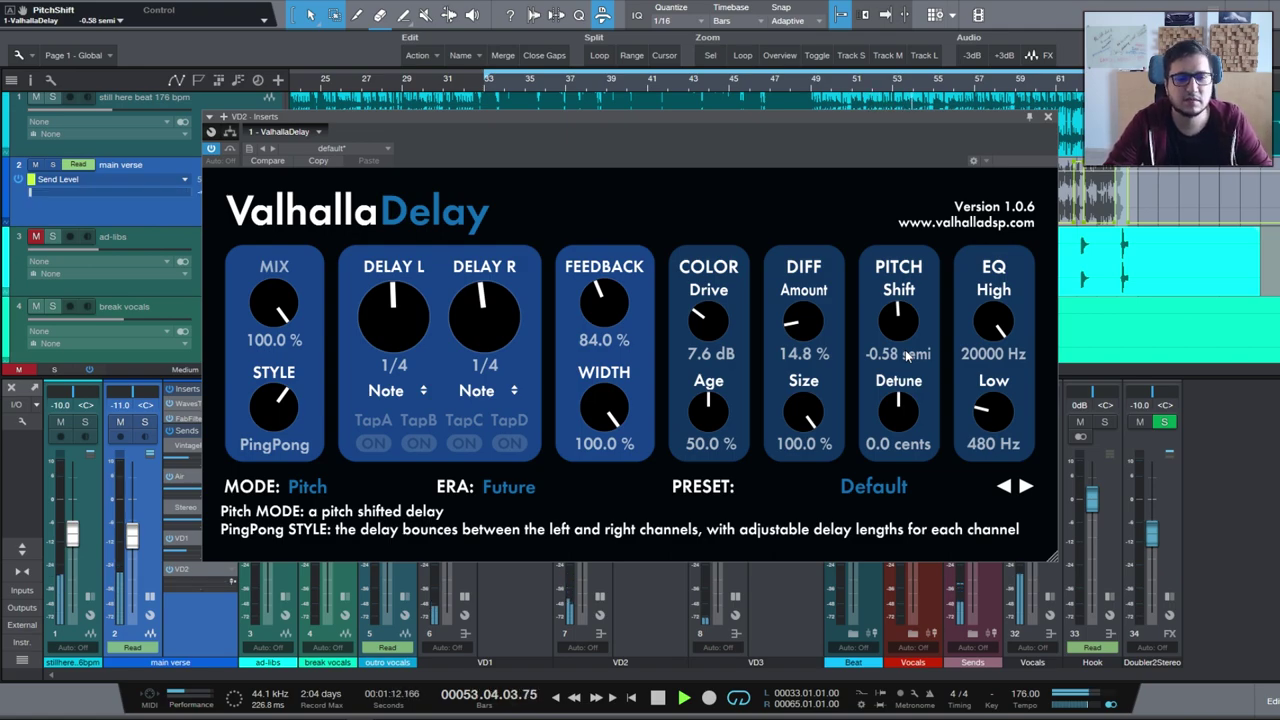
# Set VD2's Width to 34.4 %, Feedback to 35.2 % and high cut to 9390 Hz.
pyautogui.moveTo(598, 410); pyautogui.dragTo(588, 447)
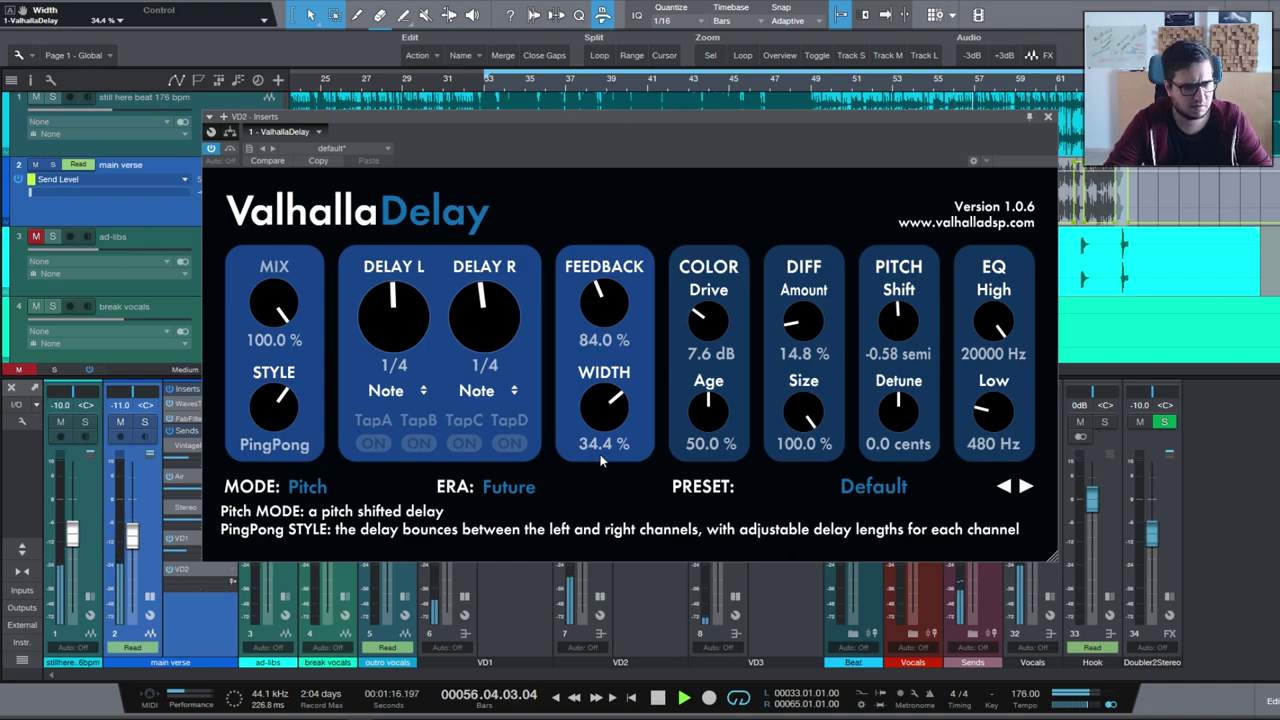
pyautogui.moveTo(603, 304); pyautogui.dragTo(601, 349)
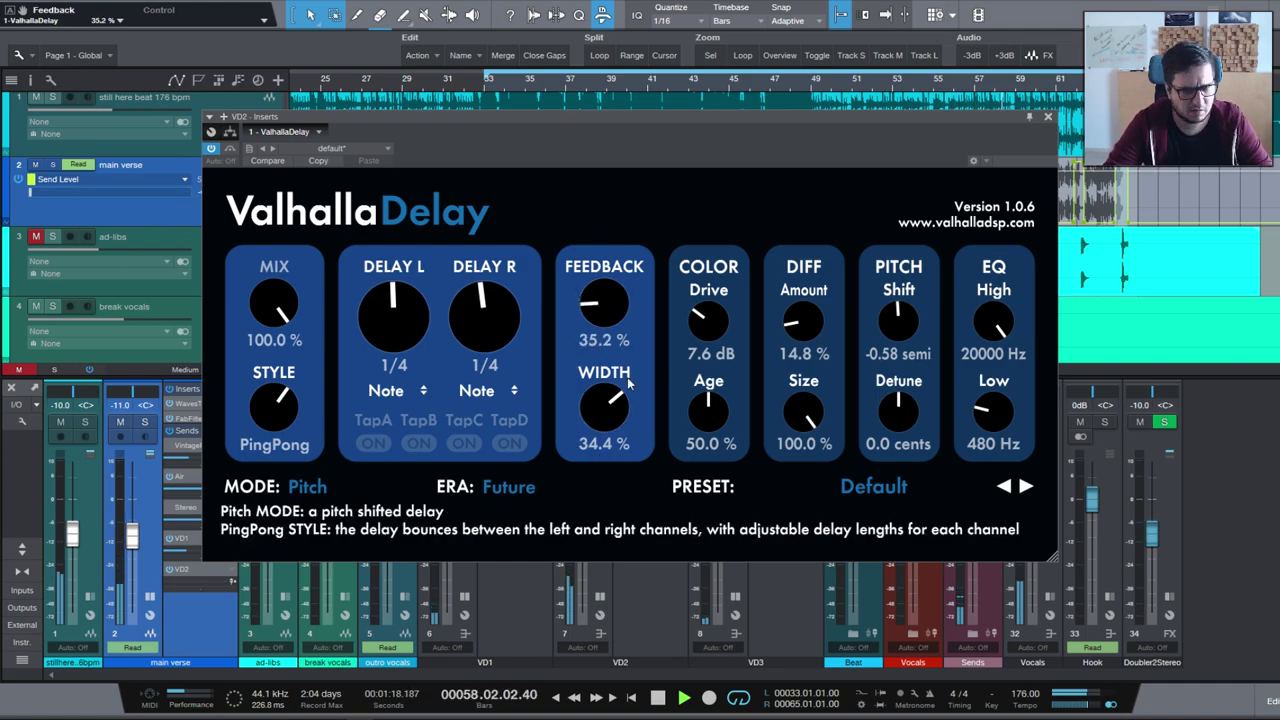
pyautogui.moveTo(993, 322); pyautogui.dragTo(833, 452)
# Solo the main verse, refine VD2's high cut to 7960 Hz and close its plugin window.
pyautogui.click(144, 421)
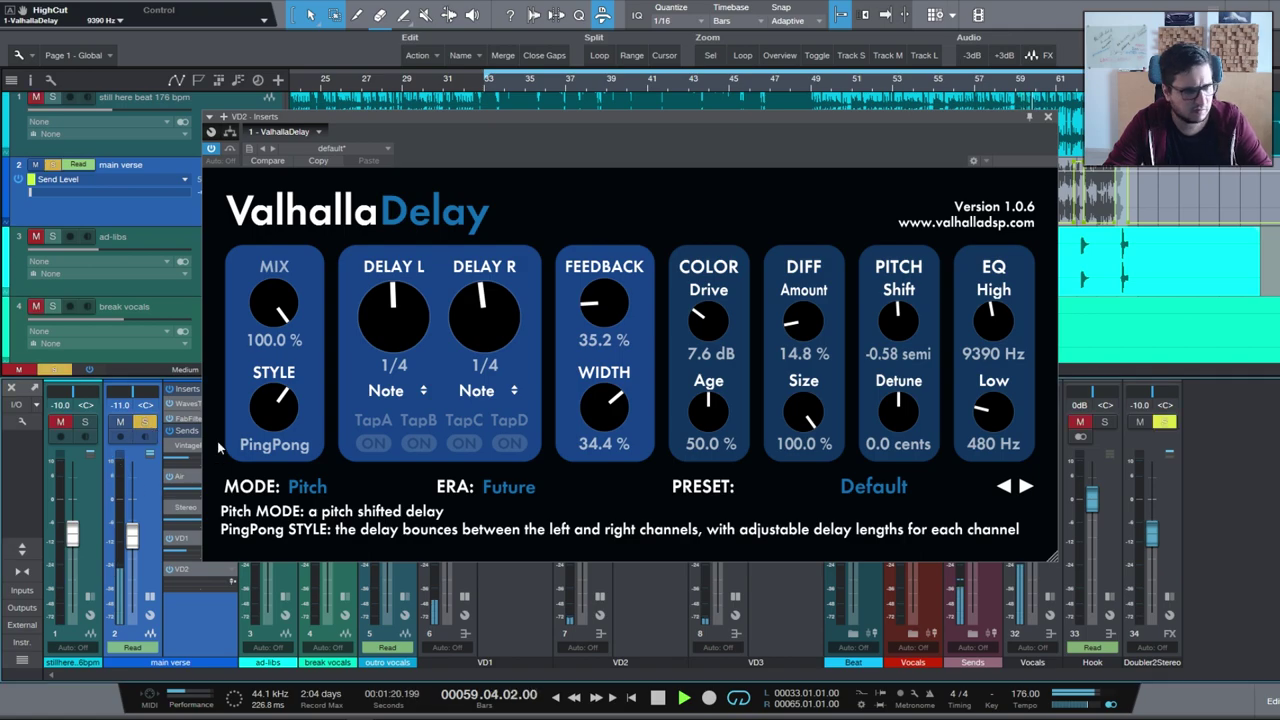
pyautogui.moveTo(992, 332)
pyautogui.mouseDown()
pyautogui.moveTo(990, 348)
pyautogui.moveTo(1008, 342)
pyautogui.mouseUp()
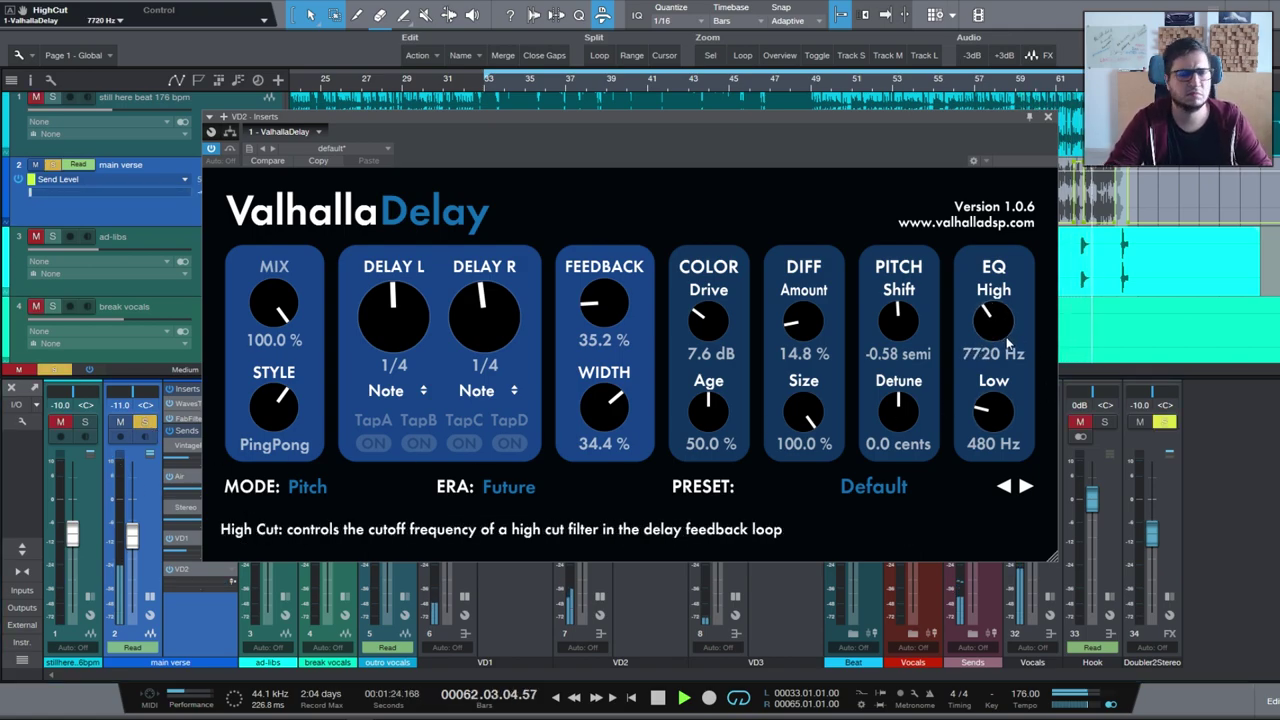
pyautogui.moveTo(1004, 326); pyautogui.dragTo(1005, 324)
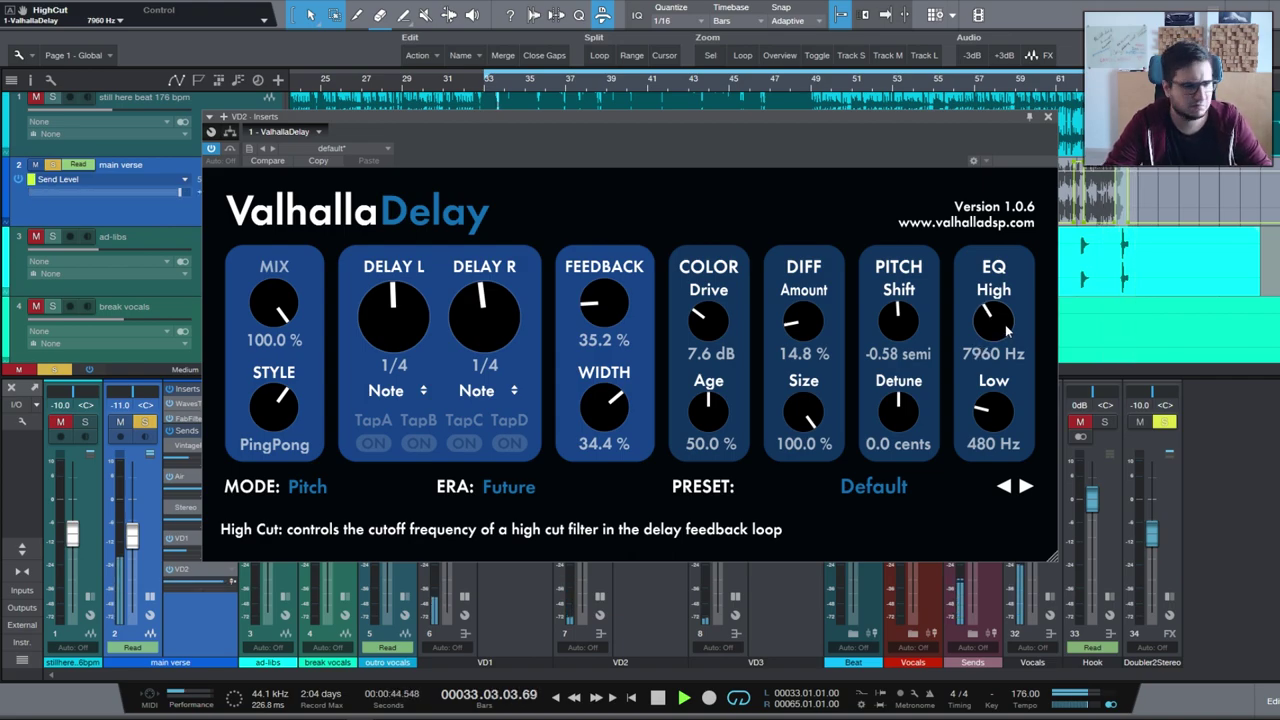
pyautogui.press('Escape')
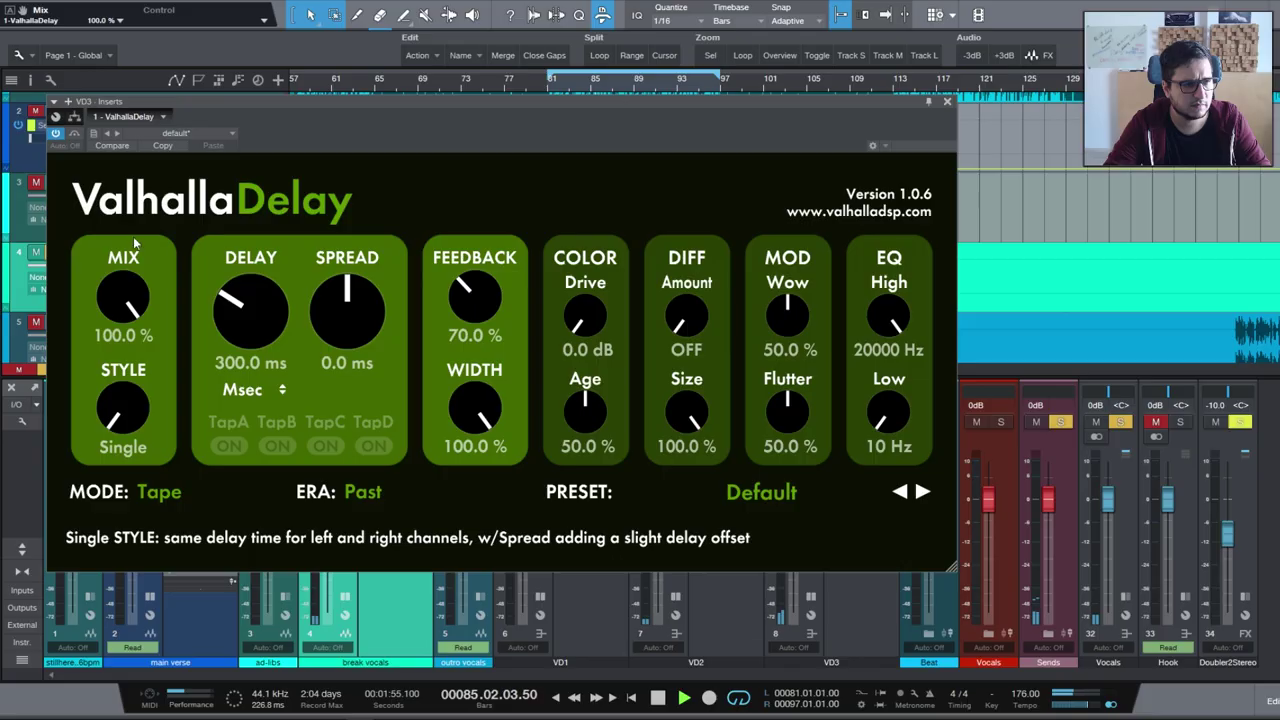
# Lock VD3's Mix value and load the designer preset Triton from the Pitched category.
pyautogui.click(135, 245)
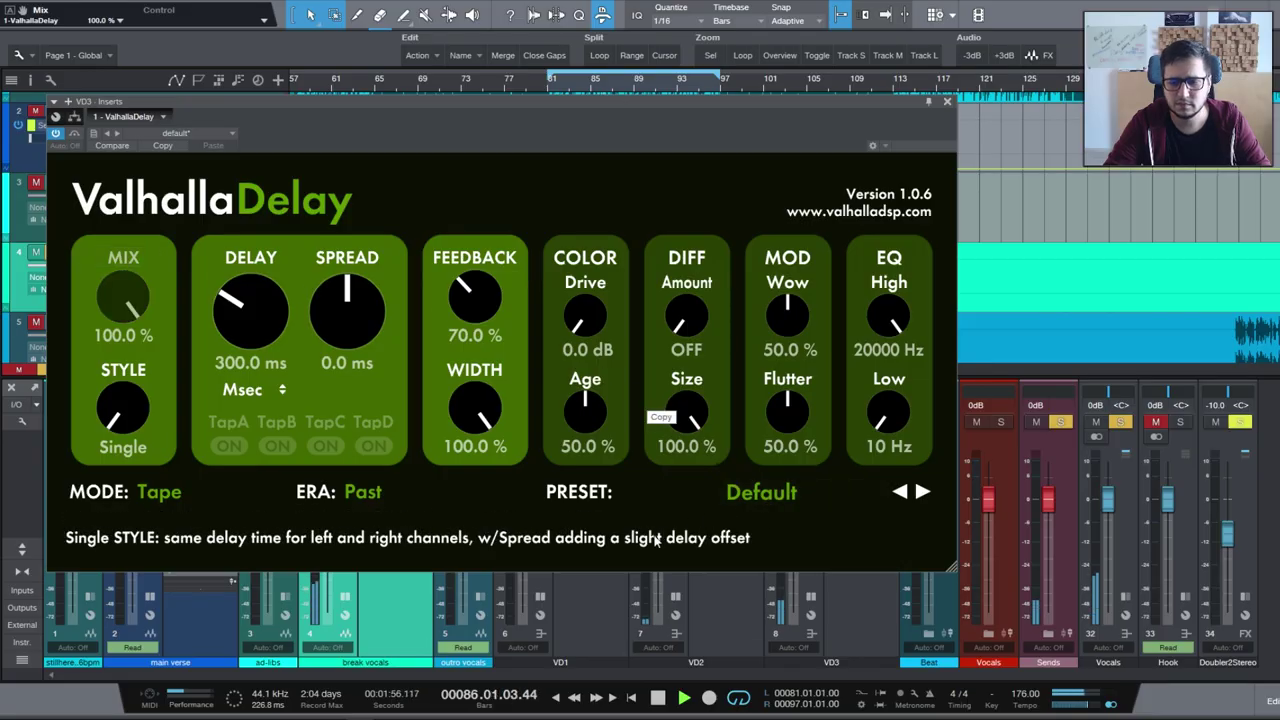
pyautogui.click(795, 491)
pyautogui.moveTo(684, 470)
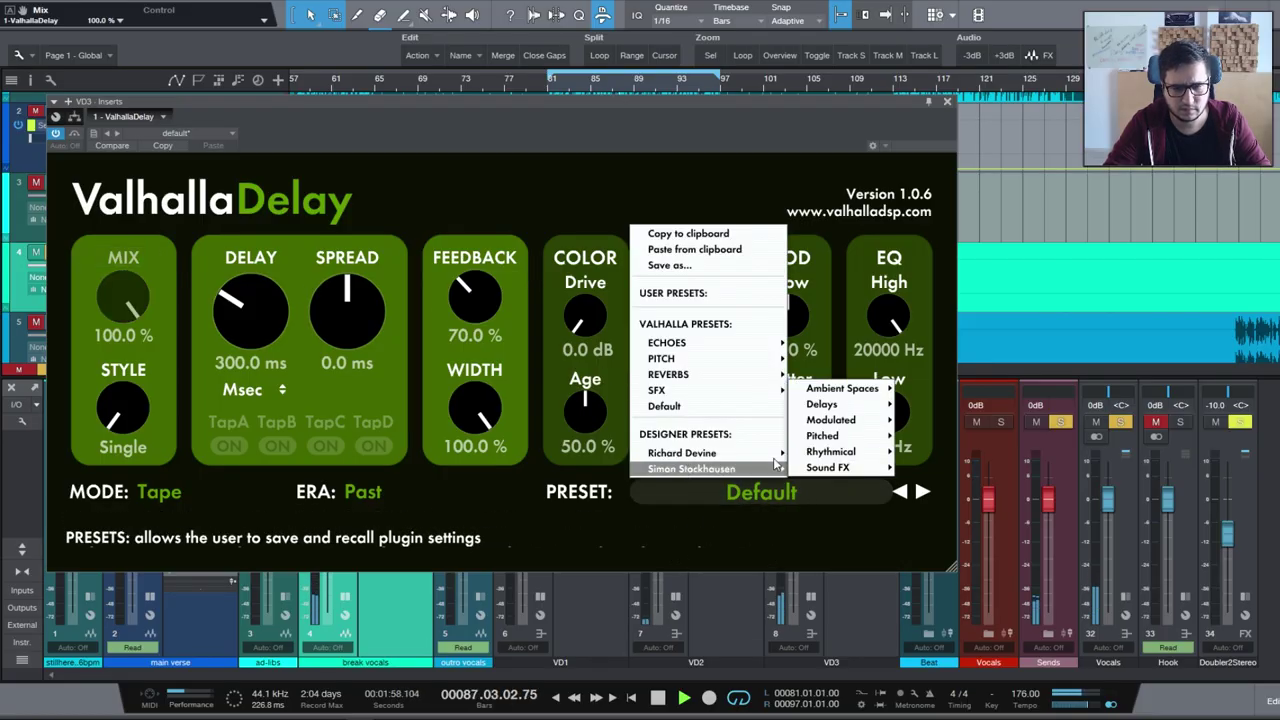
pyautogui.moveTo(822, 436)
pyautogui.click(935, 431)
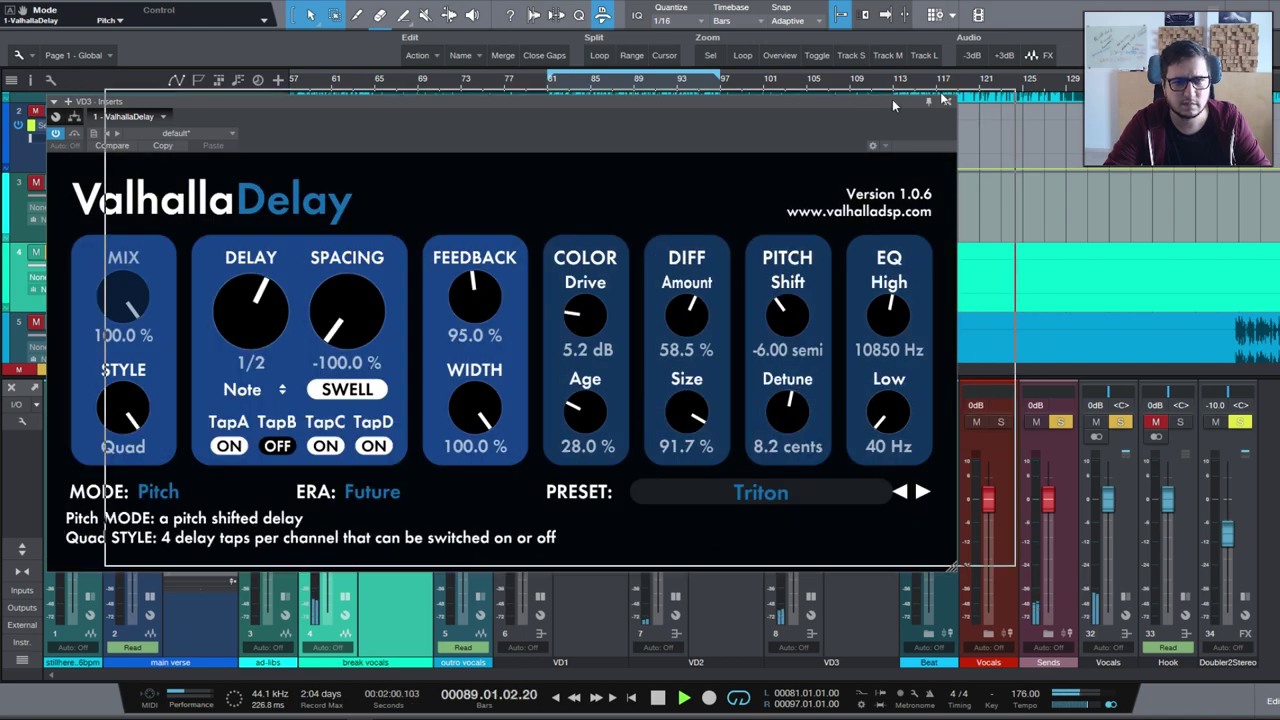
# Load the Triplet Trash preset on VD3, step back through the presets to Tape Taps 03 and close the plugin window.
pyautogui.moveTo(862, 103); pyautogui.dragTo(1279, 52)
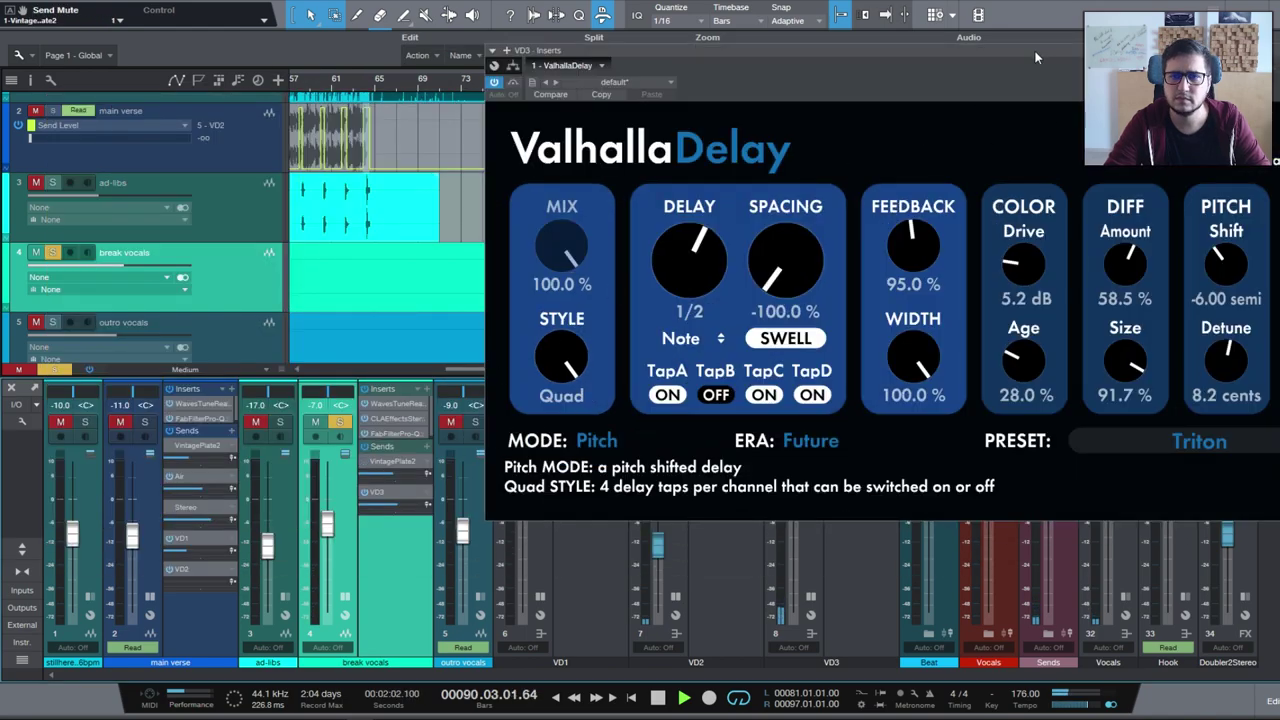
pyautogui.moveTo(1037, 52); pyautogui.dragTo(607, 132)
pyautogui.click(811, 505)
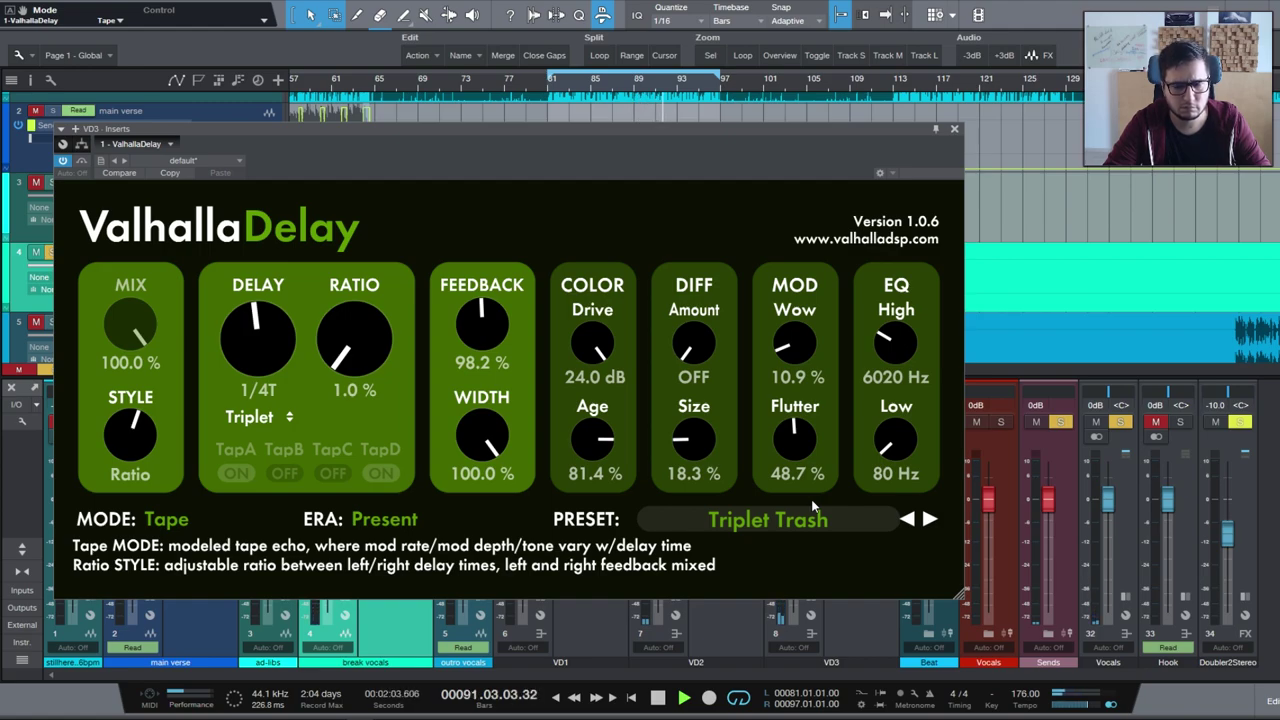
pyautogui.click(907, 520)
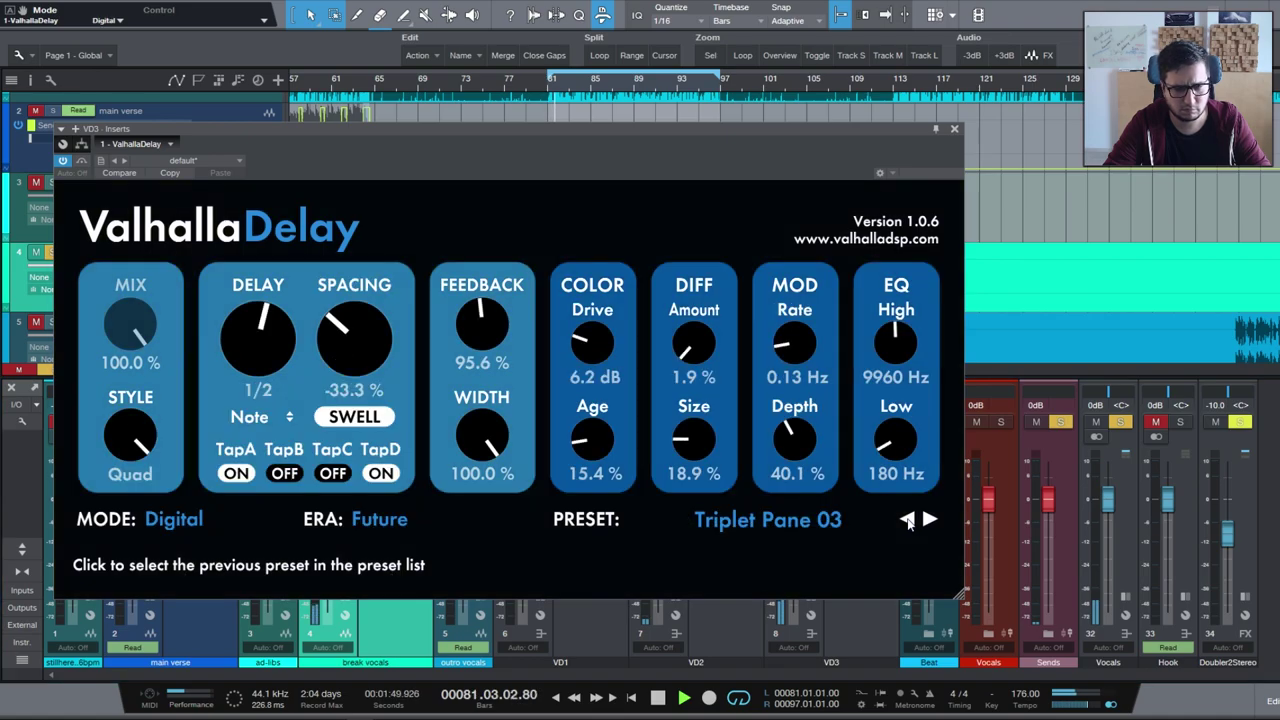
pyautogui.click(907, 520)
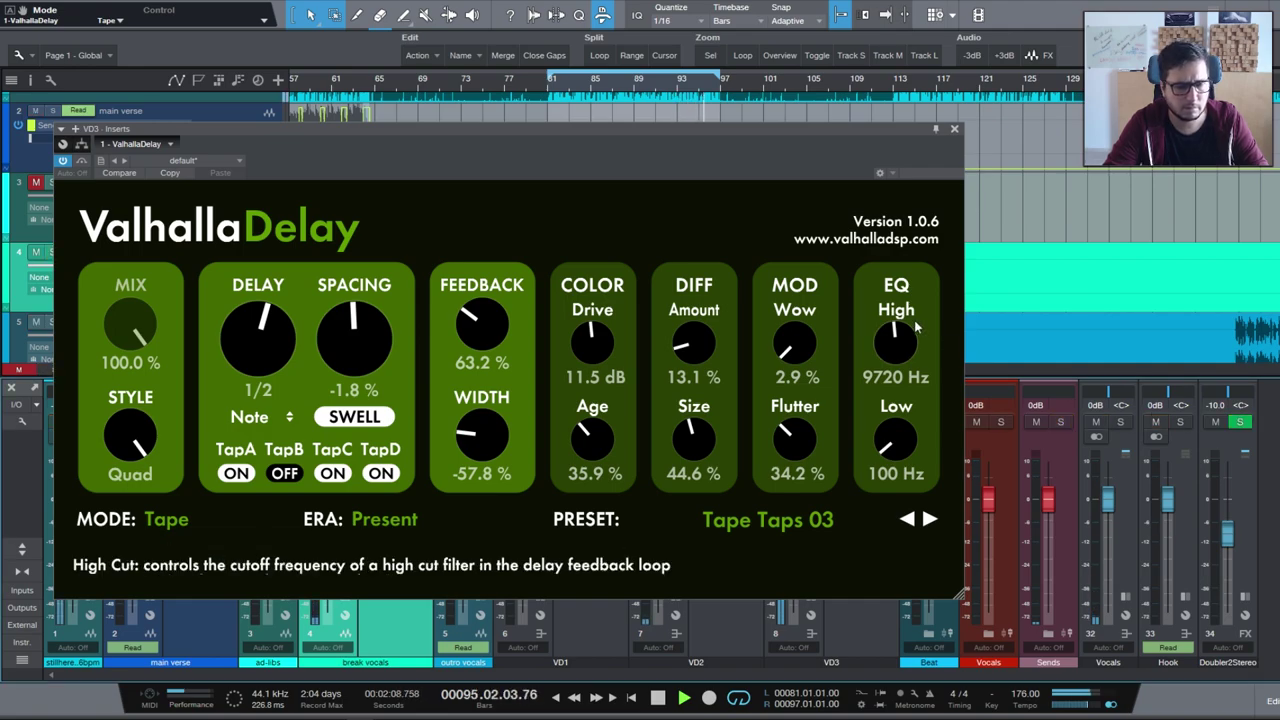
pyautogui.click(954, 129)
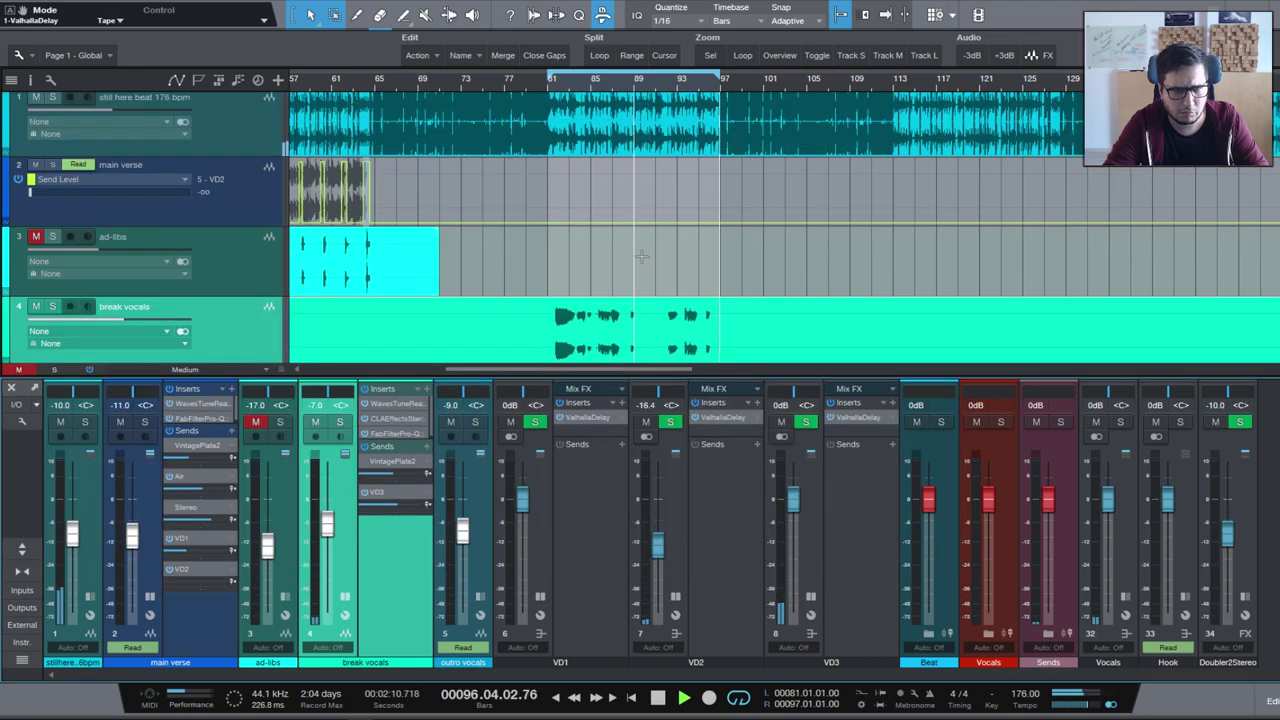
# Move playback to bar 33 at the start of the main verse and open VD2's ValhallaDelay.
pyautogui.press('F3')
pyautogui.press('w')
pyautogui.click(407, 83)
pyautogui.press('F3')
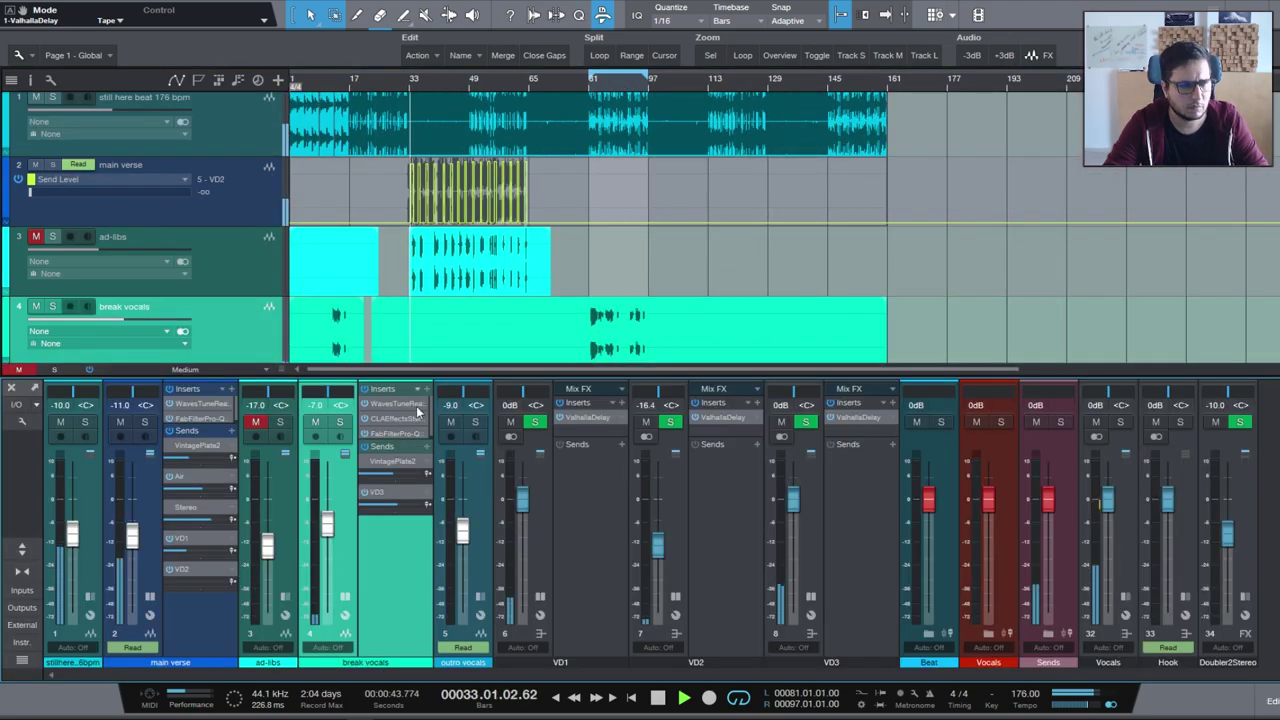
pyautogui.click(199, 572)
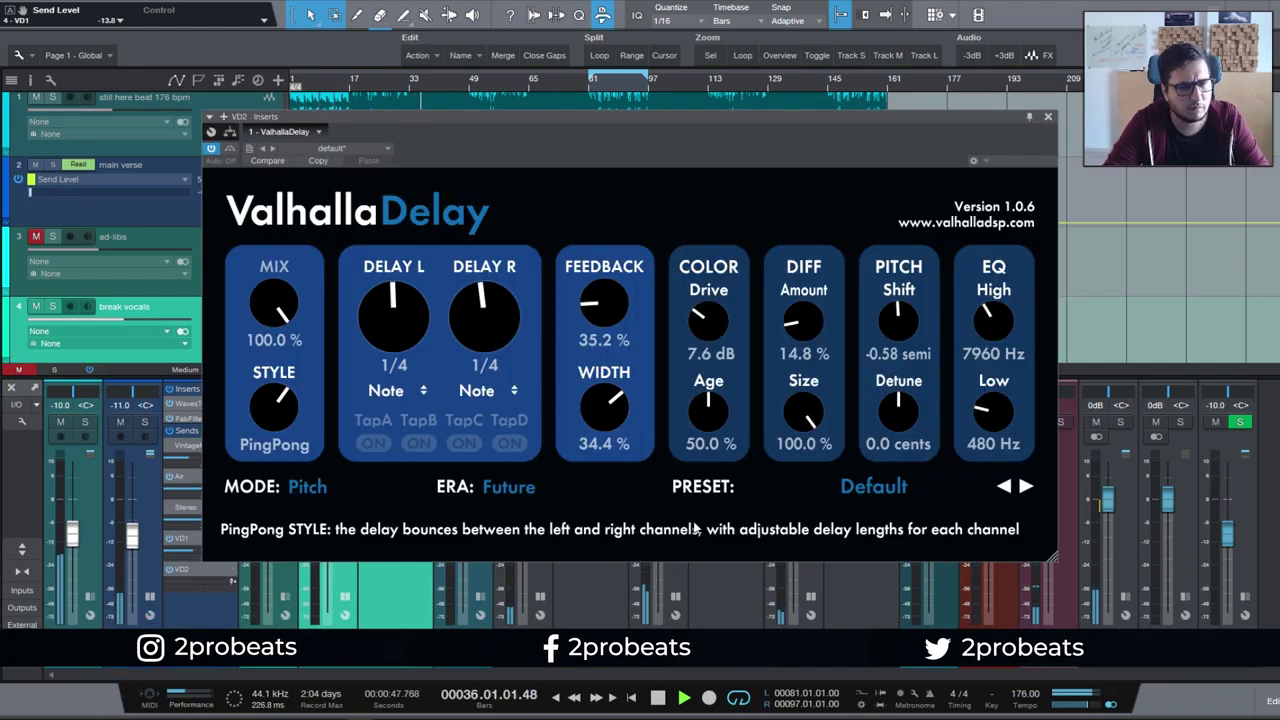
# Try Digital mode on VD2 and switch its Mode to BBD.
pyautogui.click(322, 487)
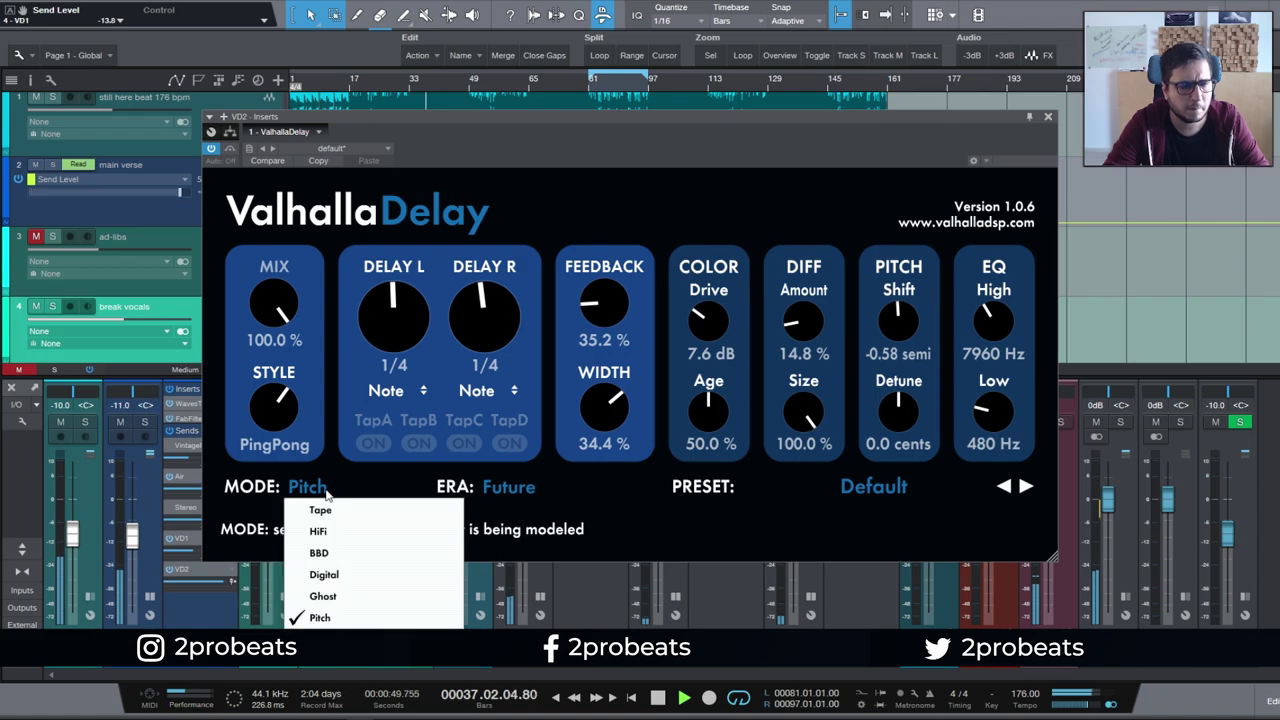
pyautogui.click(323, 574)
pyautogui.click(312, 487)
pyautogui.click(320, 552)
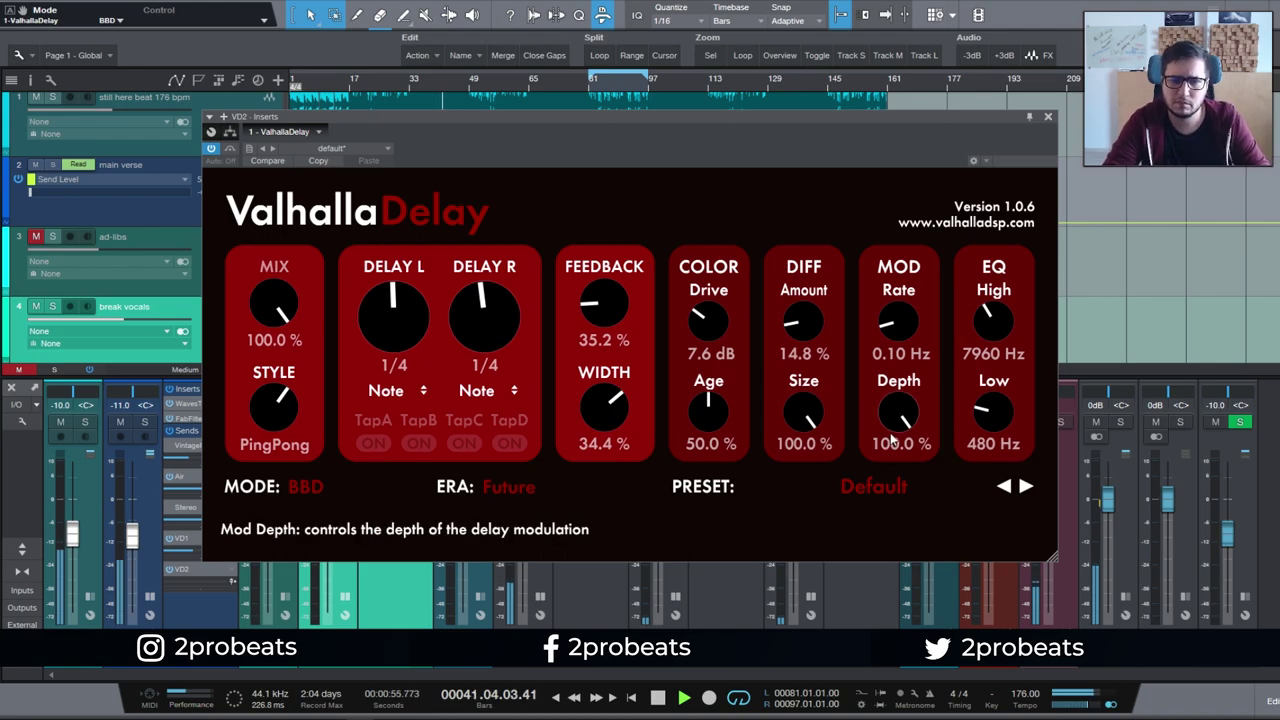
# Set VD2's low cut to 340 Hz, high cut to 8650 Hz, Drive to 11.2 dB and Age to 100 %.
pyautogui.moveTo(1020, 432); pyautogui.dragTo(993, 425)
pyautogui.moveTo(708, 320); pyautogui.dragTo(708, 301)
pyautogui.moveTo(735, 408)
pyautogui.mouseDown()
pyautogui.moveTo(735, 420)
pyautogui.moveTo(735, 385)
pyautogui.mouseUp()
# Move VD2's plugin window clear of the main verse channel and change its Mode to Digital.
pyautogui.moveTo(820, 124); pyautogui.dragTo(1046, 128)
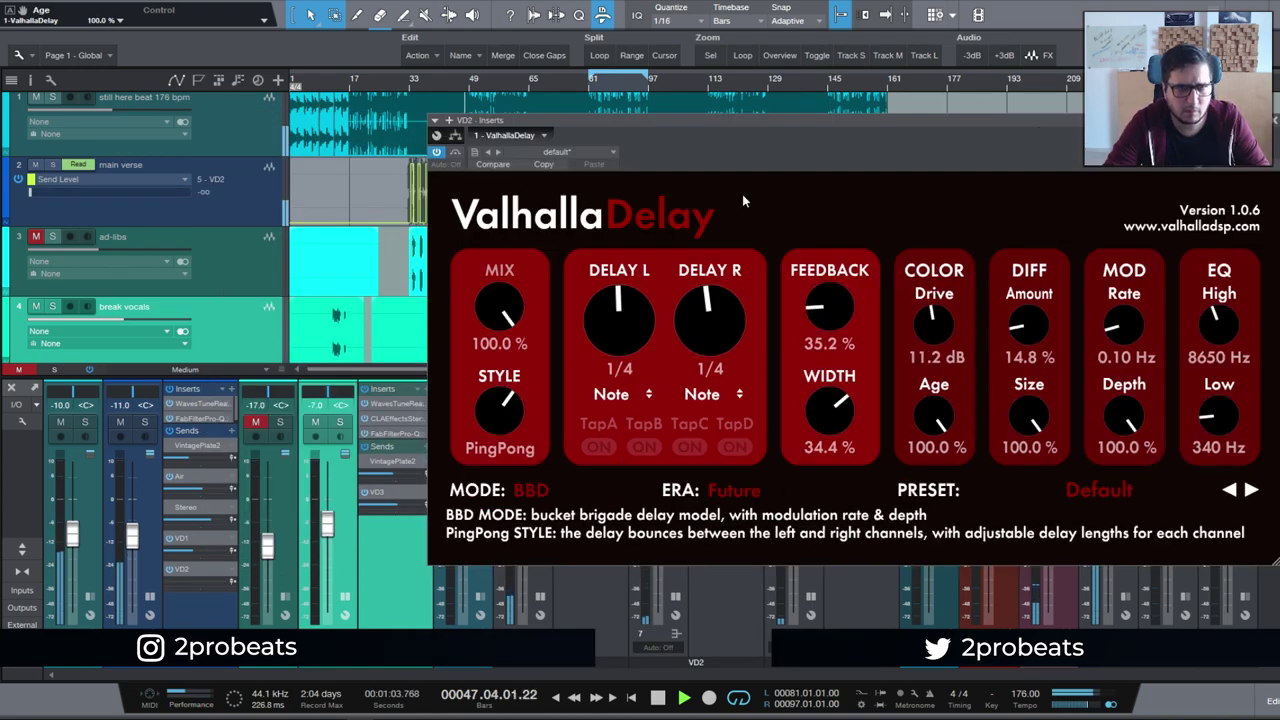
pyautogui.click(535, 490)
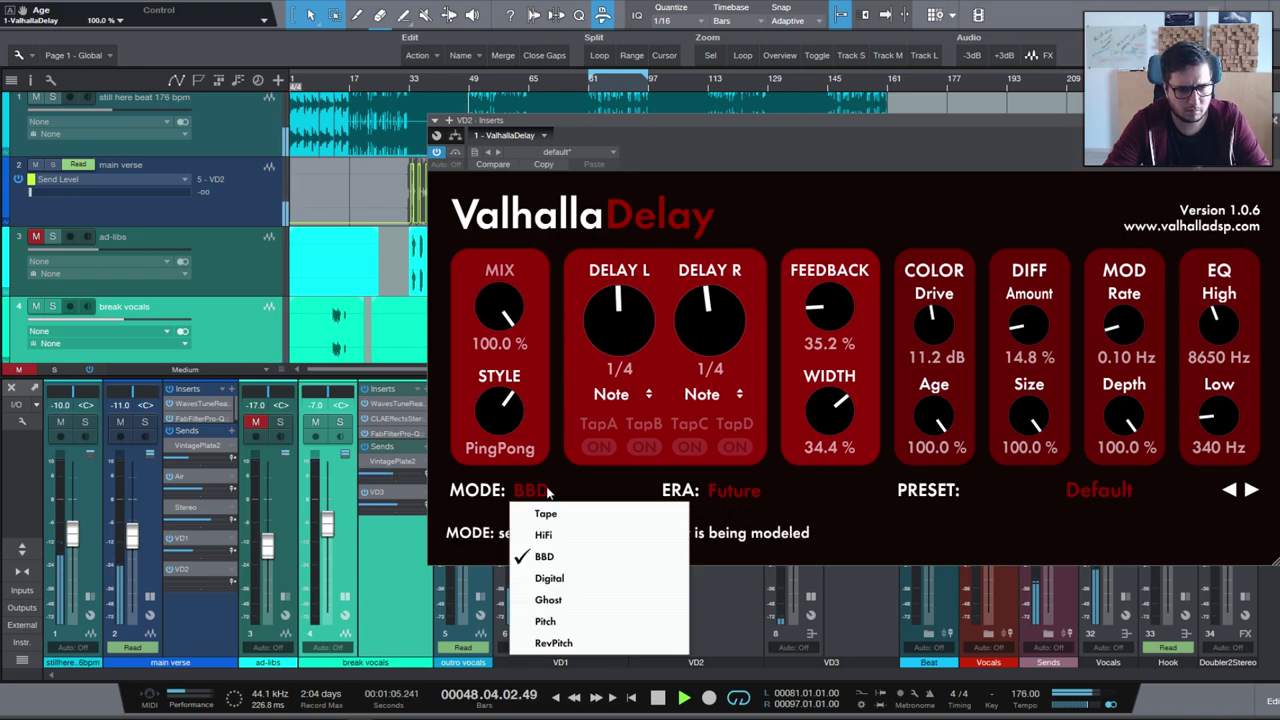
pyautogui.click(549, 578)
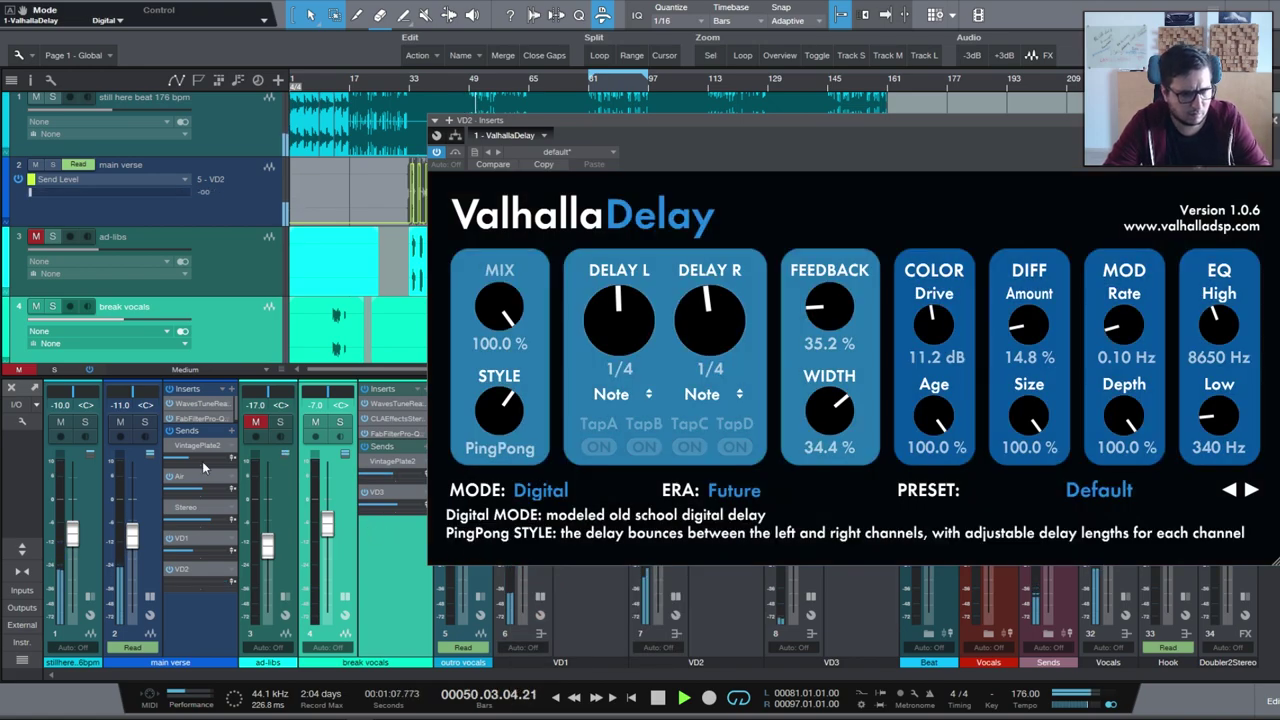
# Solo and unsolo the main verse while setting VD2's Feedback to 91.2 % and Diffusion Amount to 49.8 %.
pyautogui.click(145, 422)
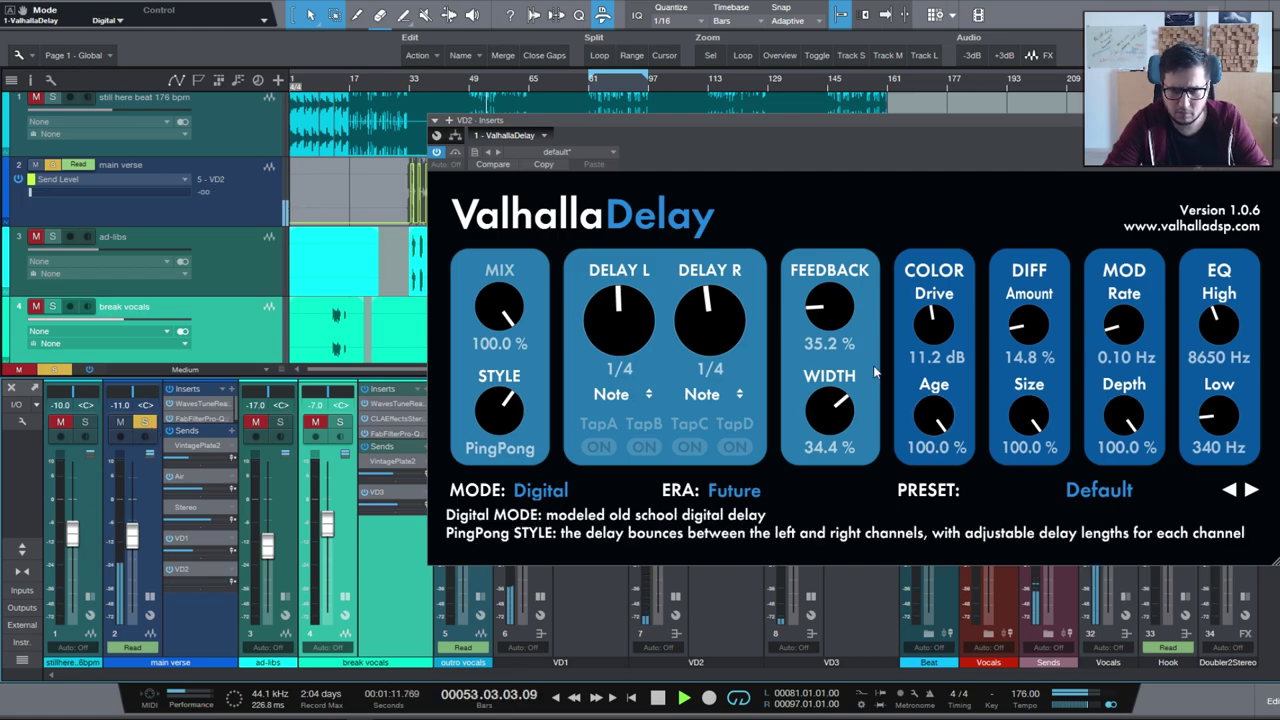
pyautogui.scroll(3, 845, 319)
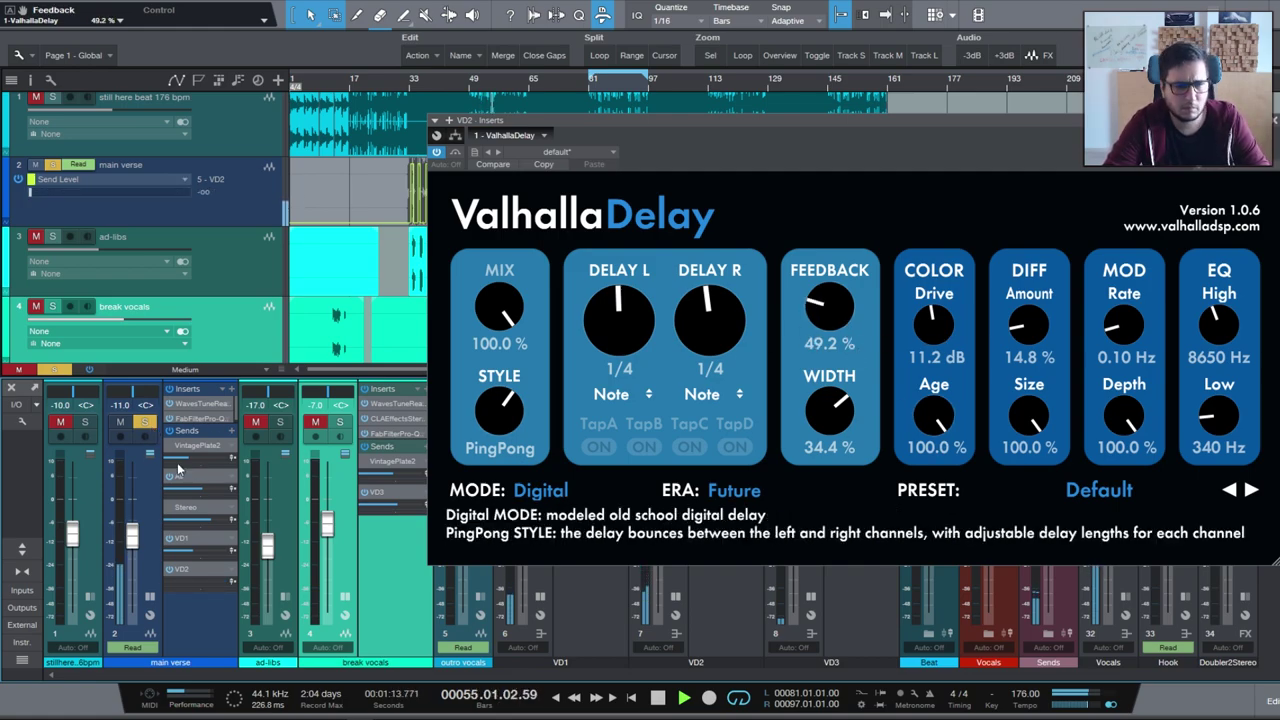
pyautogui.click(145, 422)
pyautogui.scroll(3, 837, 322)
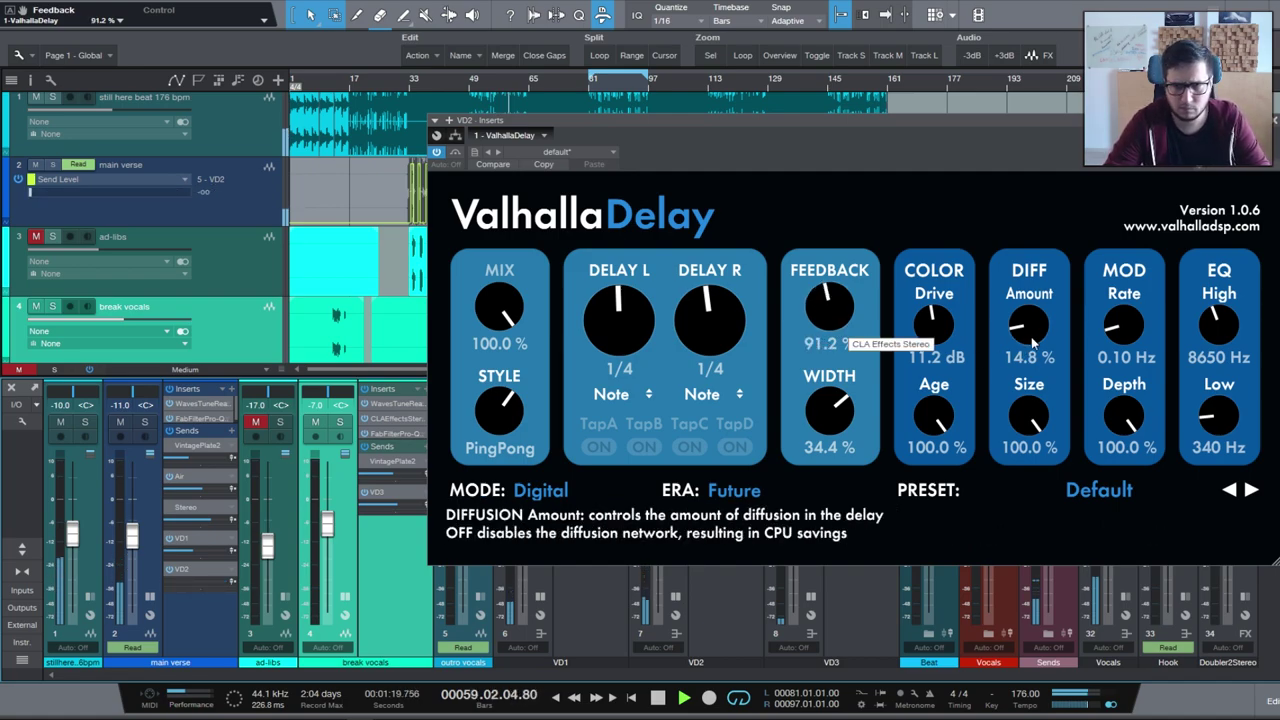
pyautogui.scroll(9, 1033, 341)
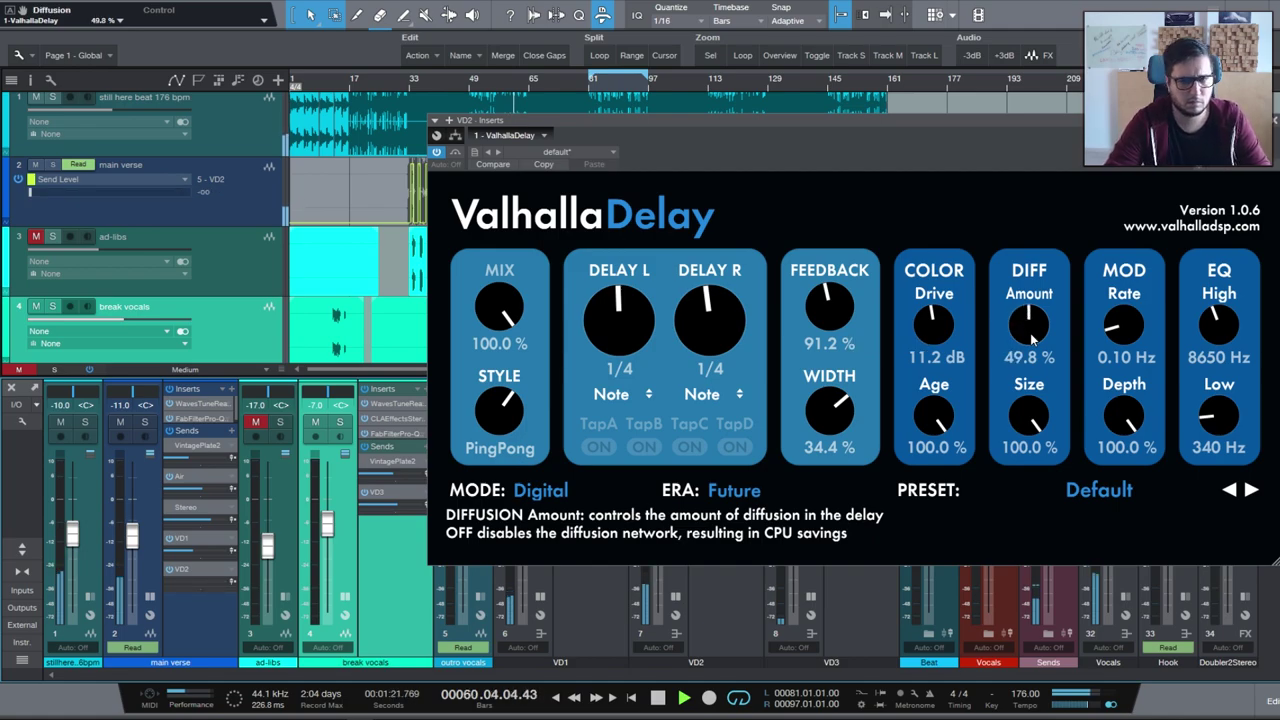